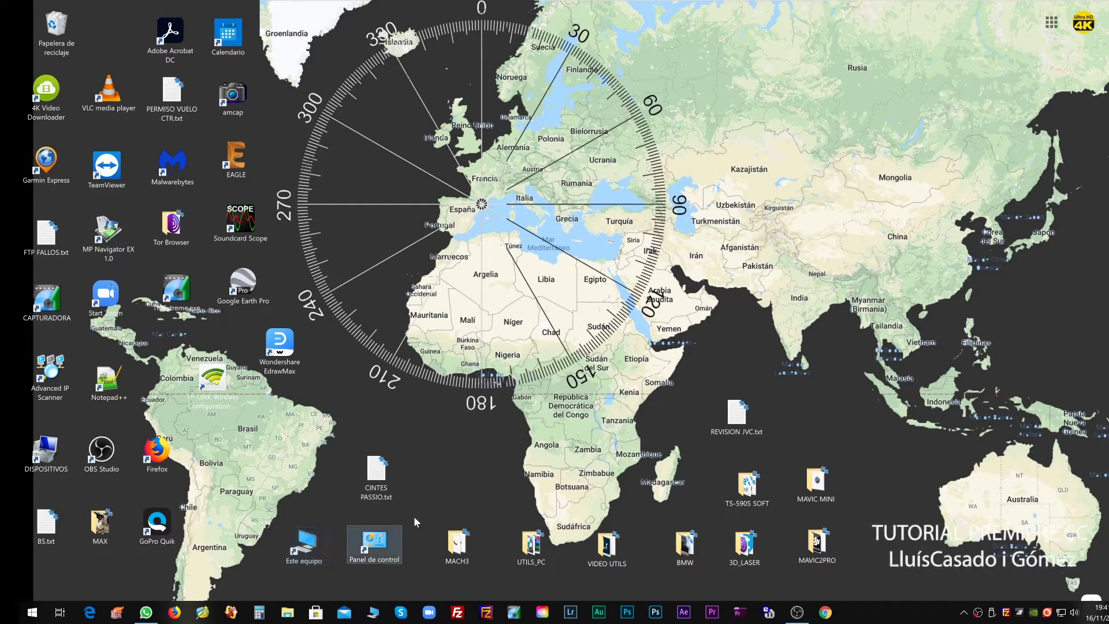
Step: Browse the M2SSD_EDICION (X:) drive and its CURSO PREMIERE folder, then close the file window
{"action": "double_click", "coordinate": [308, 545]}
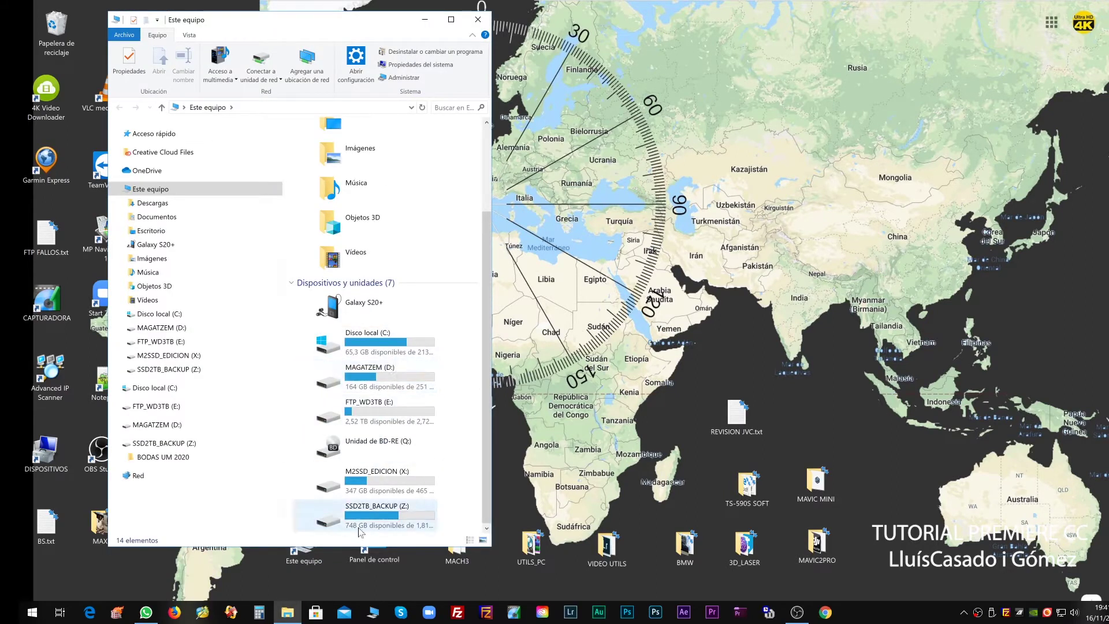
{"action": "double_click", "coordinate": [339, 489]}
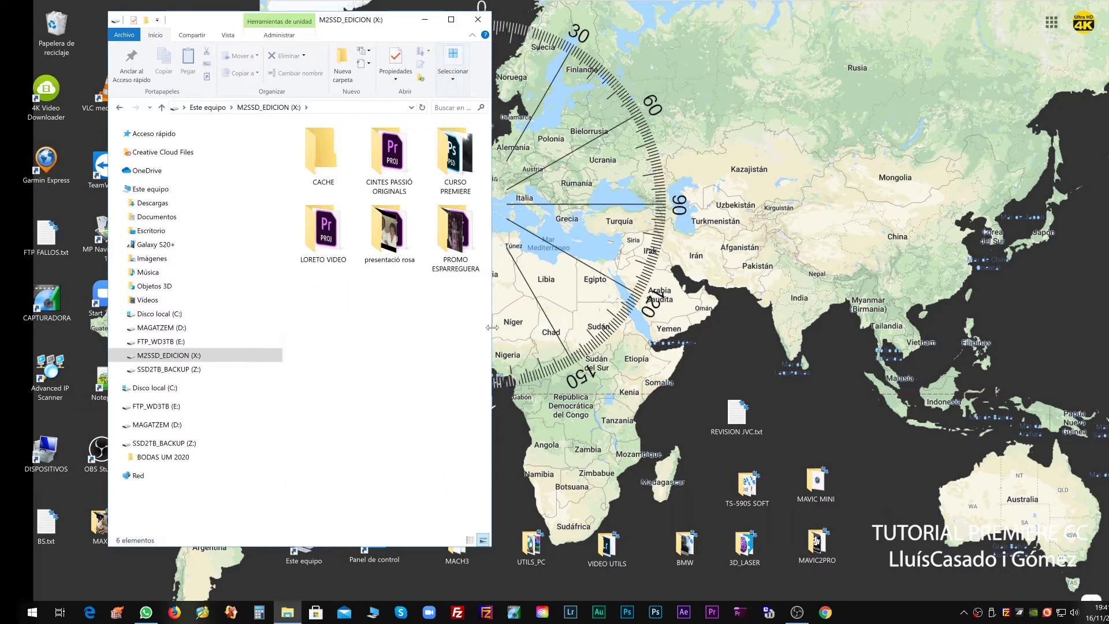
{"action": "left_click_drag", "start_coordinate": [491, 327], "coordinate": [733, 301]}
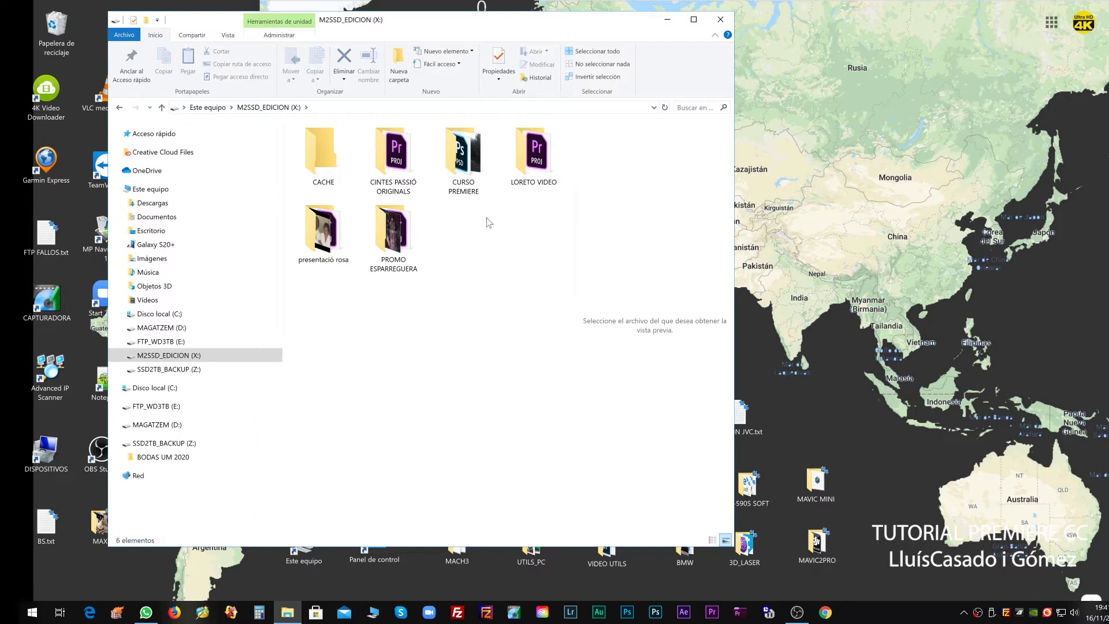
{"action": "mouse_move", "coordinate": [467, 163]}
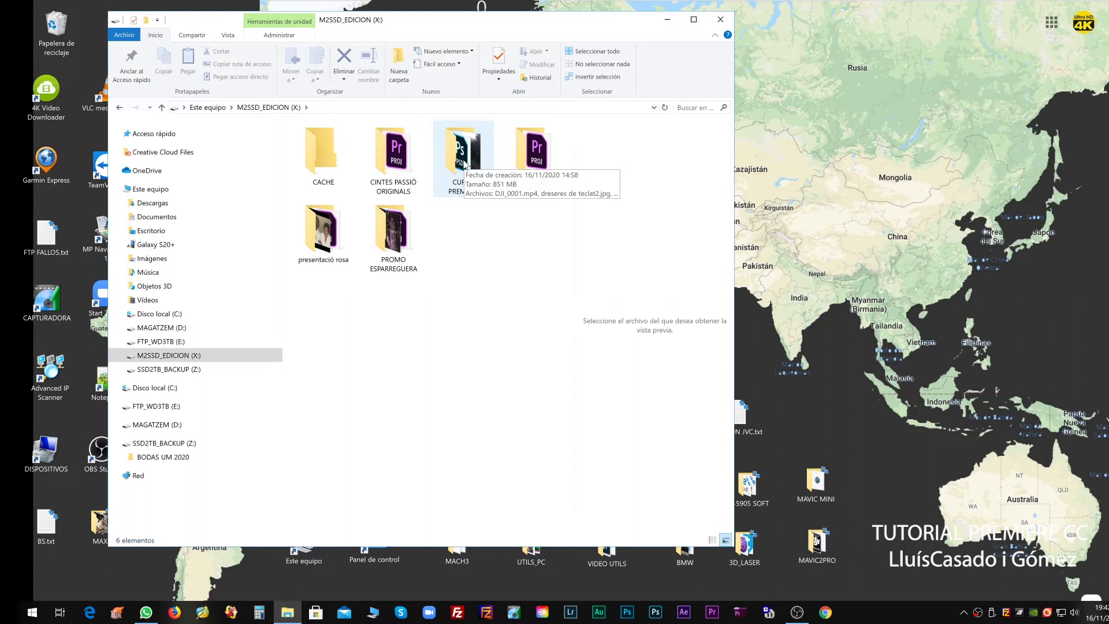
{"action": "left_click", "coordinate": [465, 163]}
{"action": "double_click", "coordinate": [465, 163]}
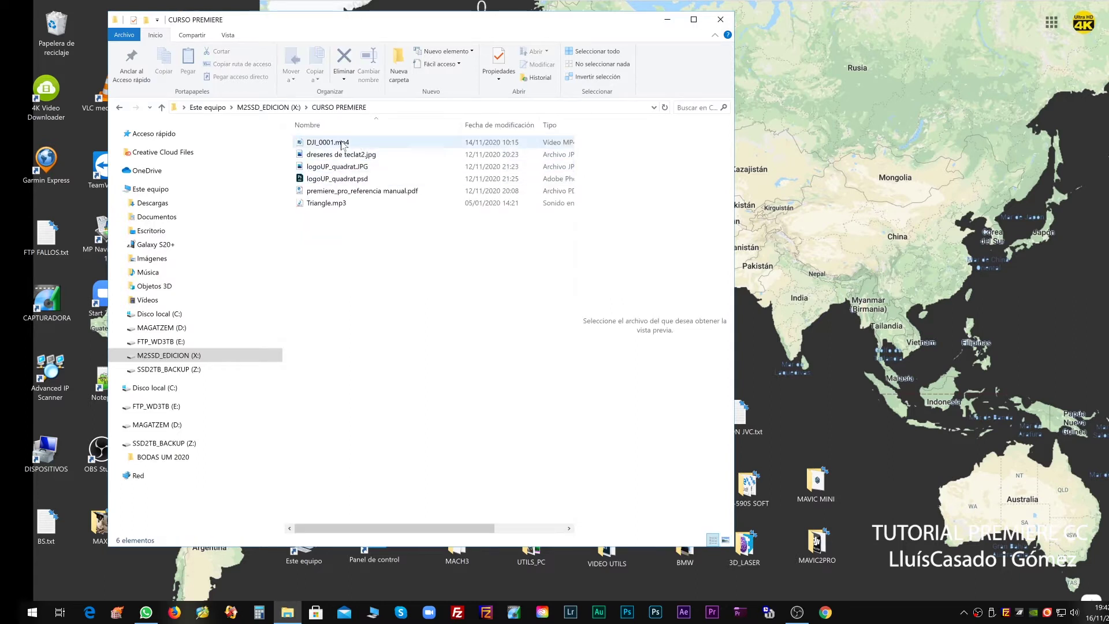
{"action": "mouse_move", "coordinate": [339, 171]}
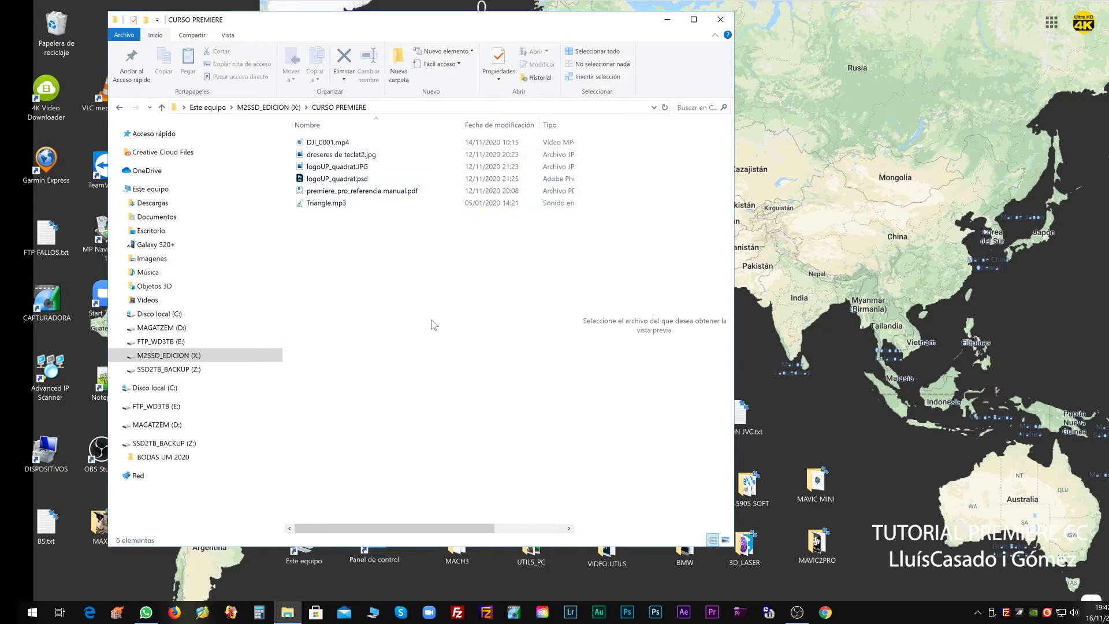
{"action": "key", "text": "alt+Up"}
{"action": "key", "text": "alt+Up"}
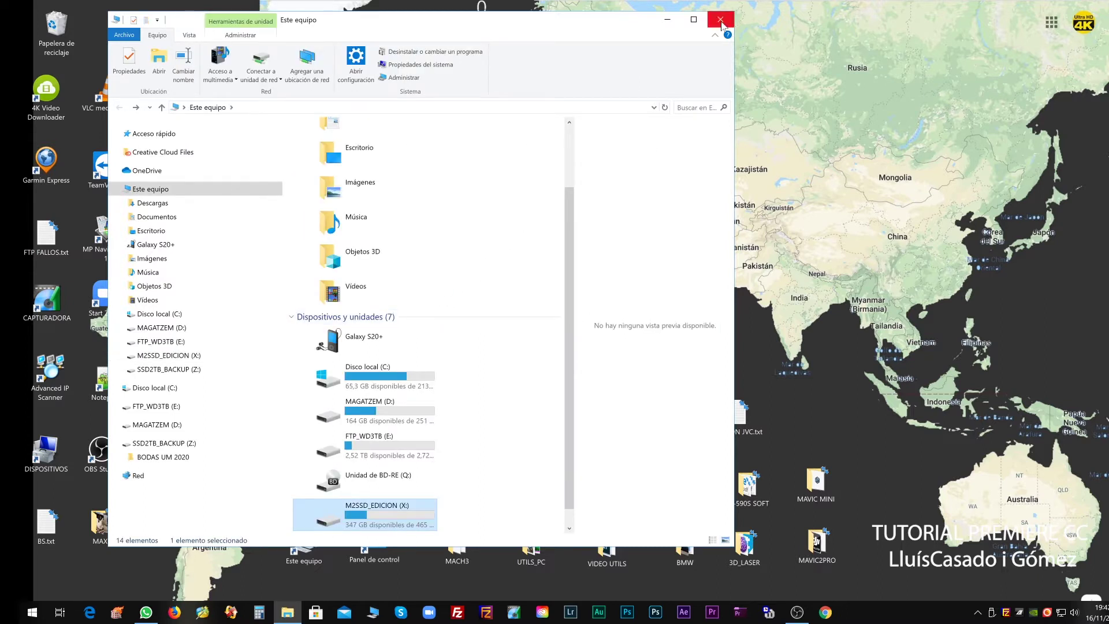
{"action": "left_click", "coordinate": [721, 20]}
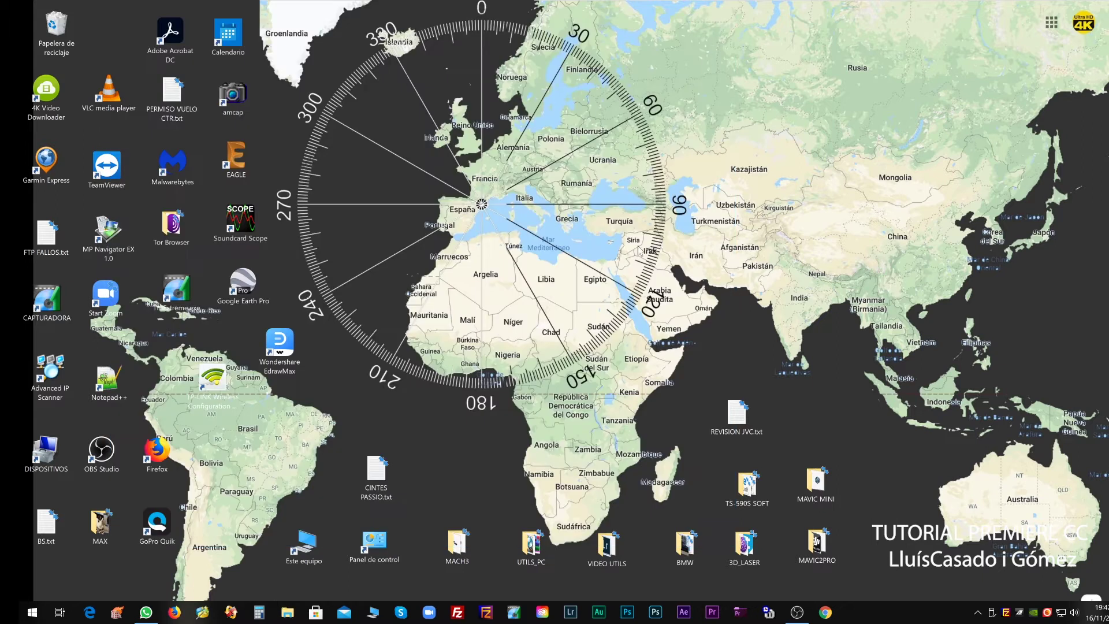
Step: Launch Premiere Pro CC 2018 from the taskbar
{"action": "left_click", "coordinate": [712, 613]}
{"action": "mouse_move", "coordinate": [771, 617]}
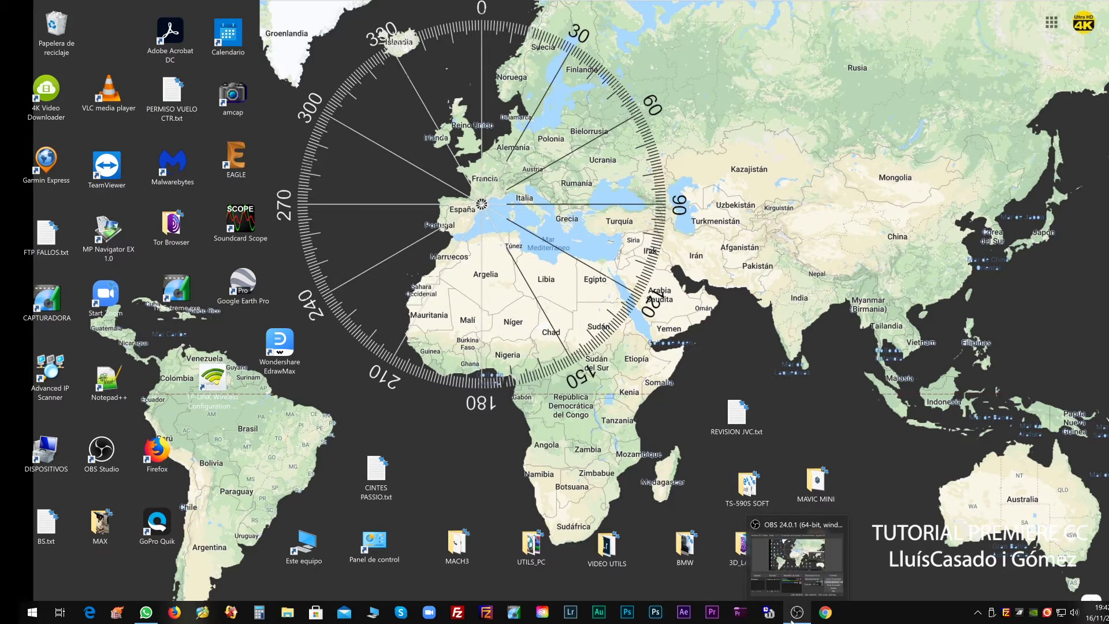
{"action": "left_click", "coordinate": [713, 613]}
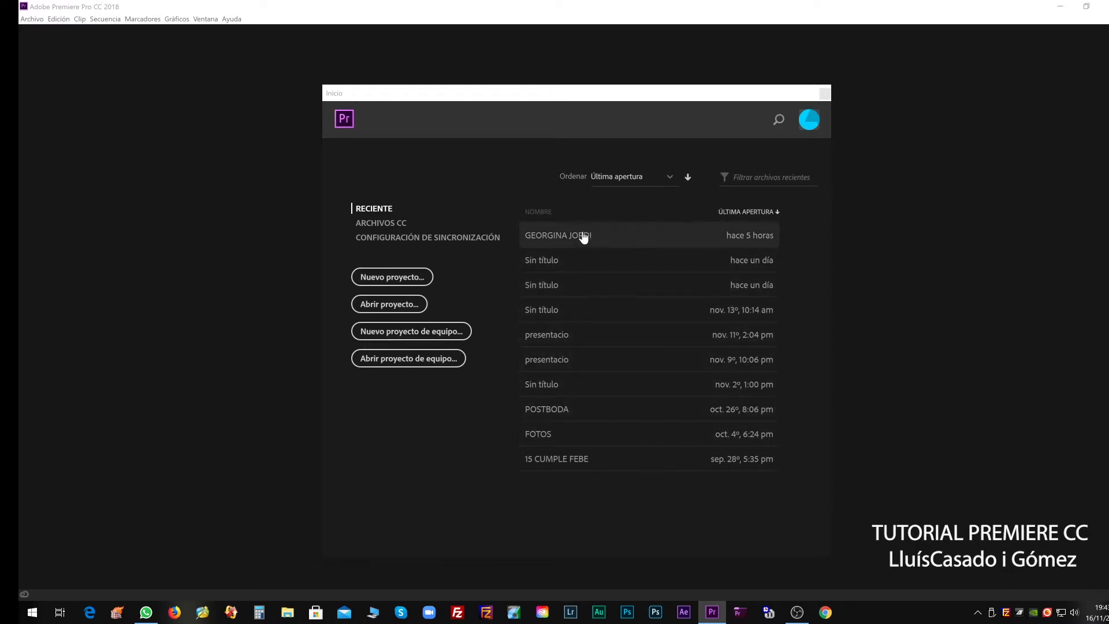
Step: Start a new project named TUTORIAL1 with its location set to X:\CURSO PREMIERE
{"action": "left_click", "coordinate": [398, 280]}
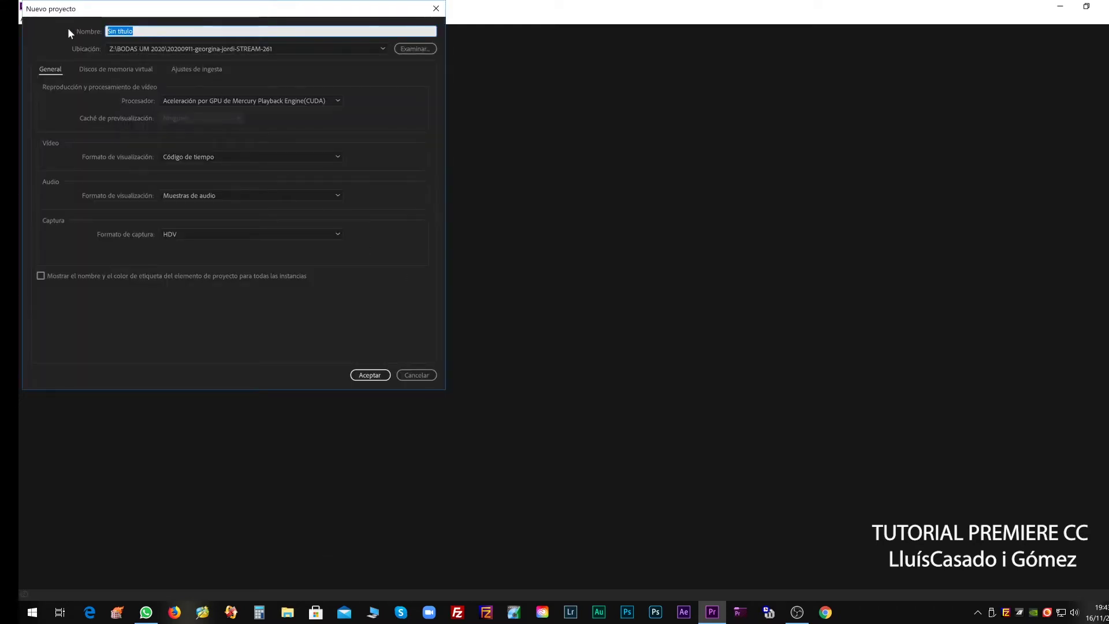
{"action": "type", "text": "TUTORIAL"}
{"action": "type", "text": "1"}
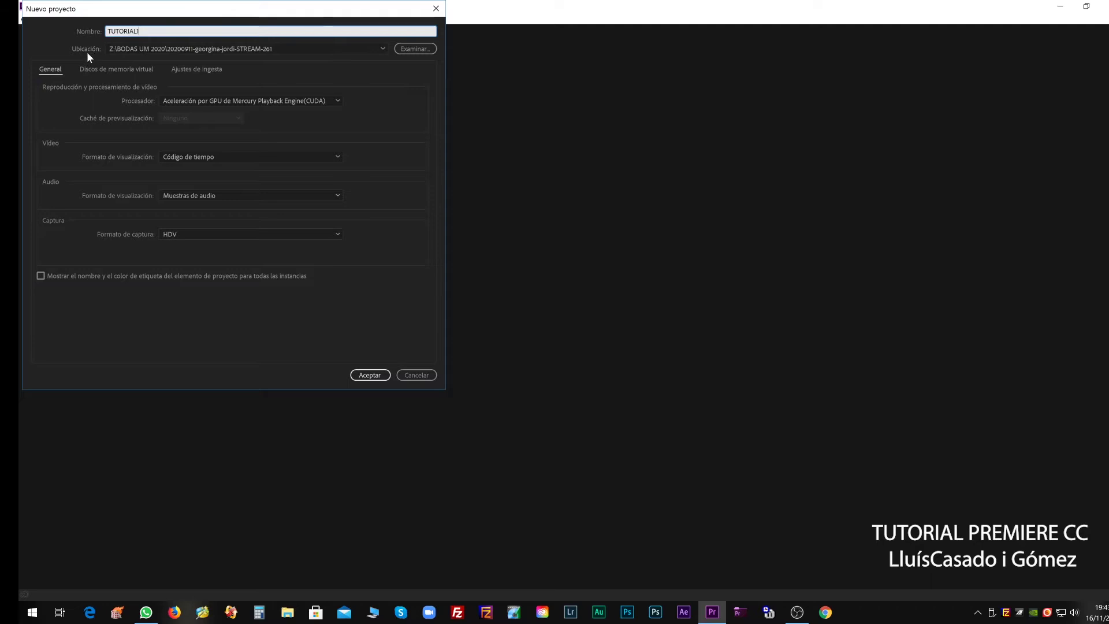
{"action": "left_click", "coordinate": [414, 48]}
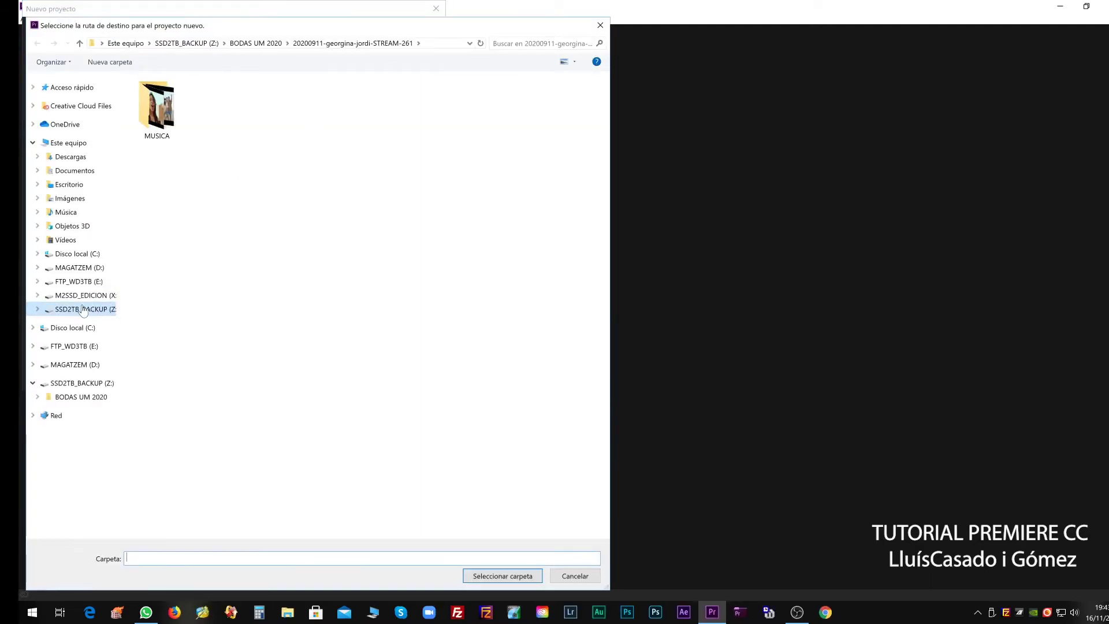
{"action": "left_click", "coordinate": [81, 295]}
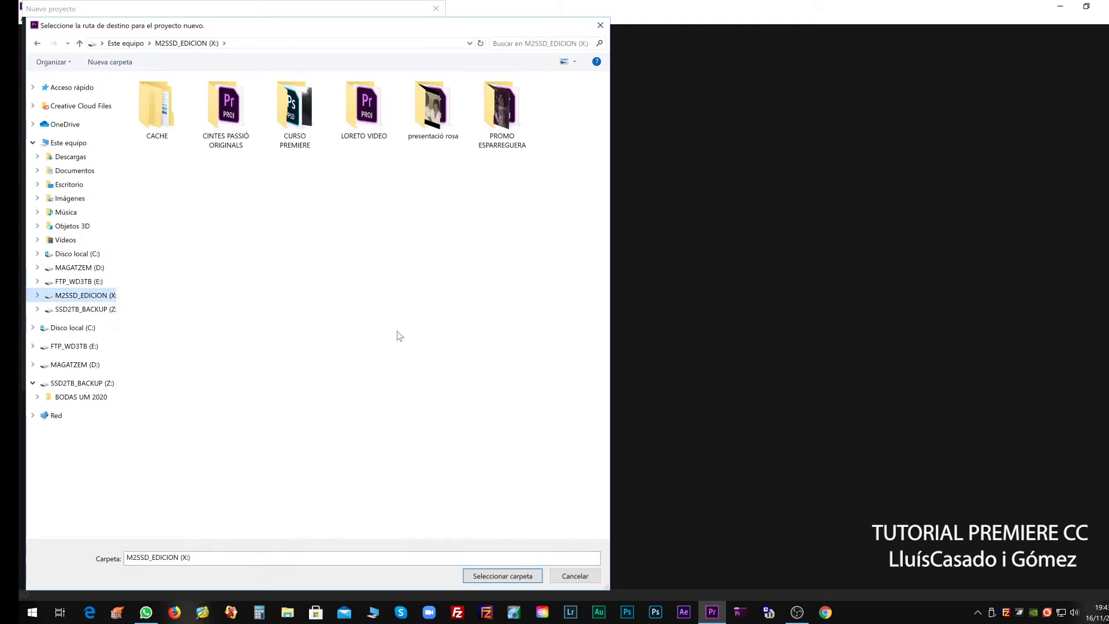
{"action": "double_click", "coordinate": [298, 118]}
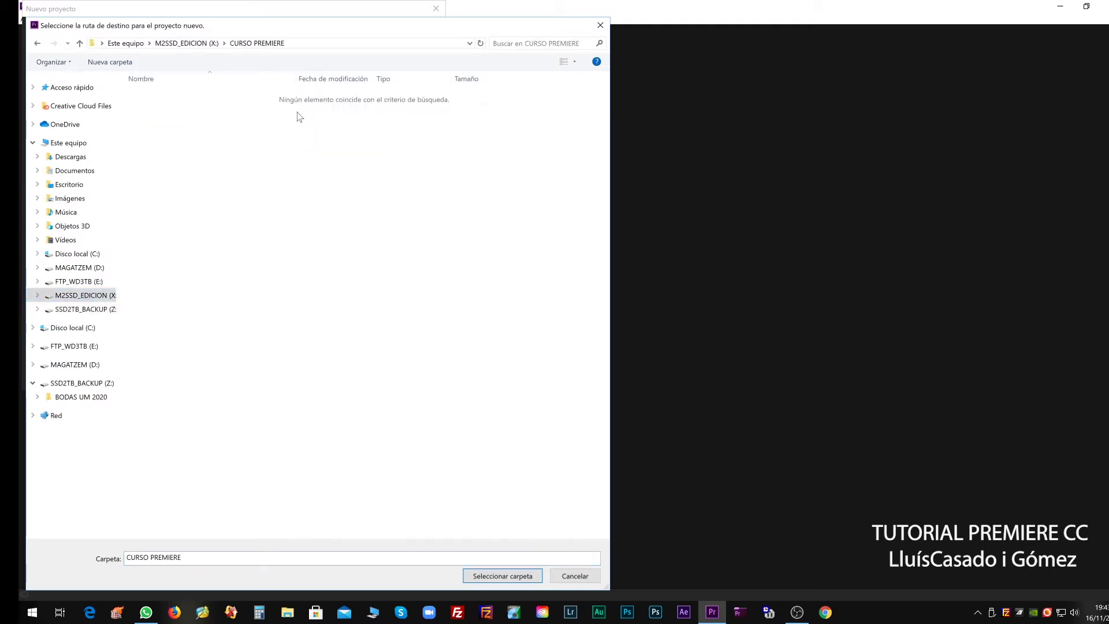
{"action": "key", "text": "alt+Left"}
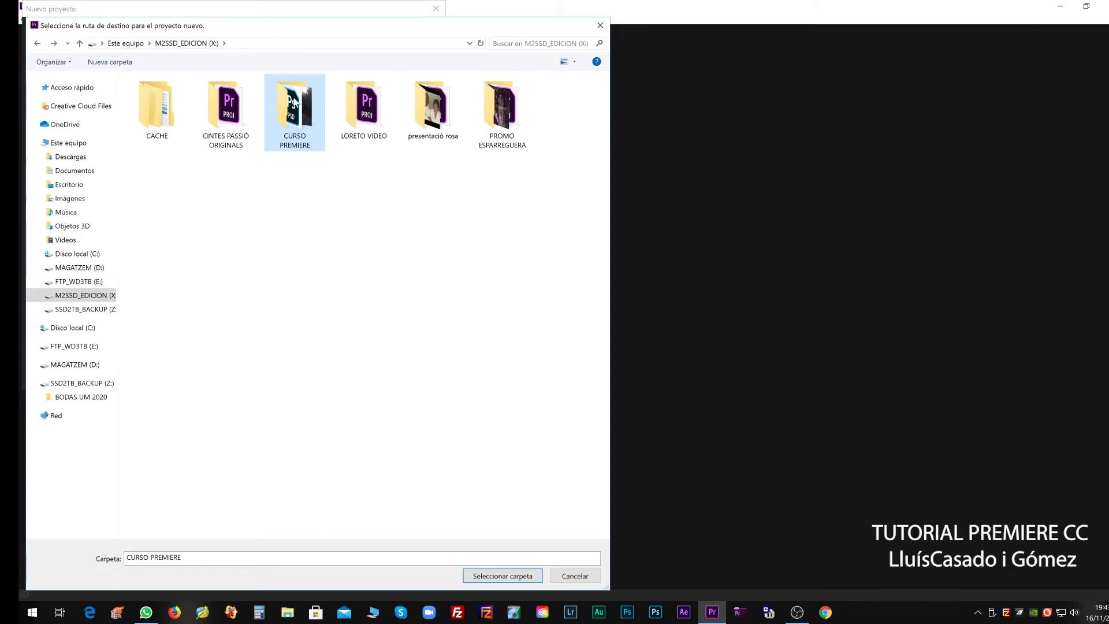
{"action": "left_click", "coordinate": [497, 577]}
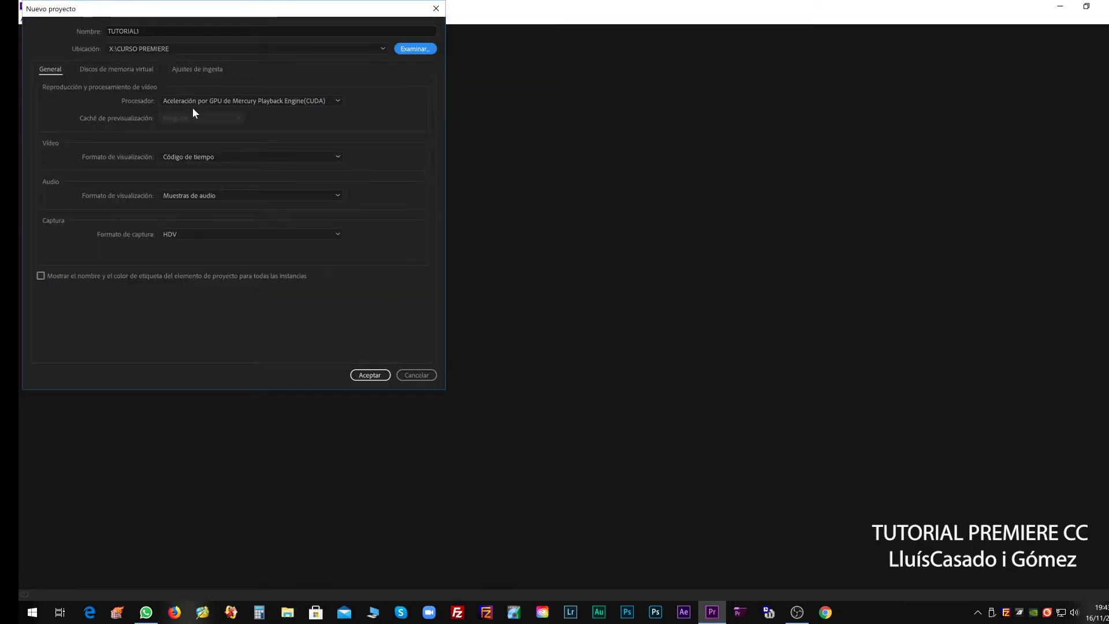
Step: Keep GPU CUDA acceleration and HDV capture format, and create the TUTORIAL1 project
{"action": "left_click", "coordinate": [338, 102]}
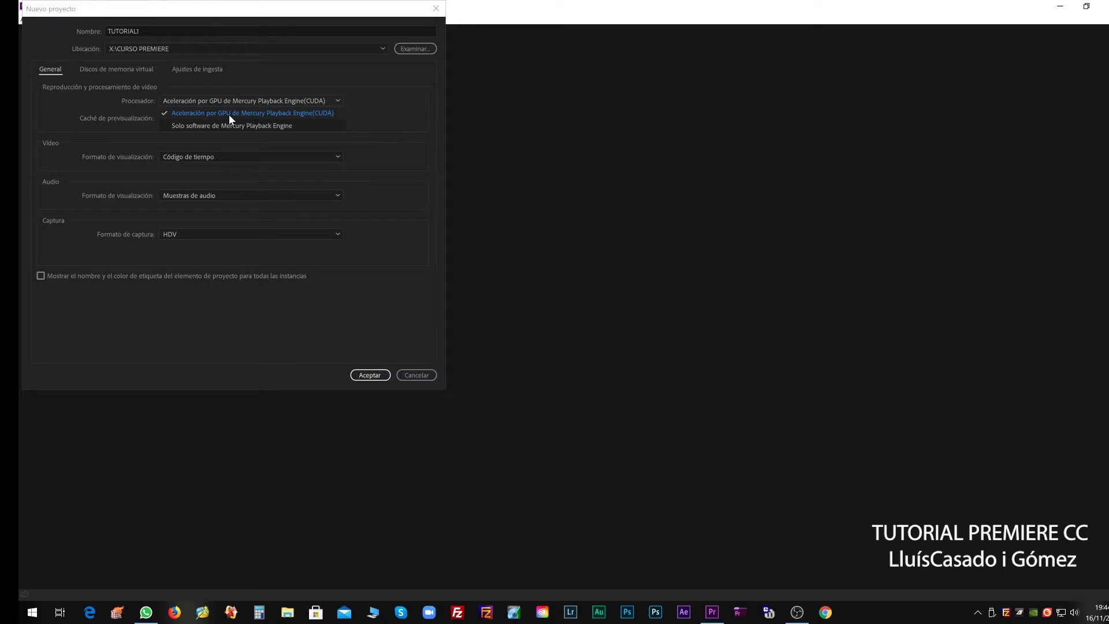
{"action": "left_click", "coordinate": [229, 114]}
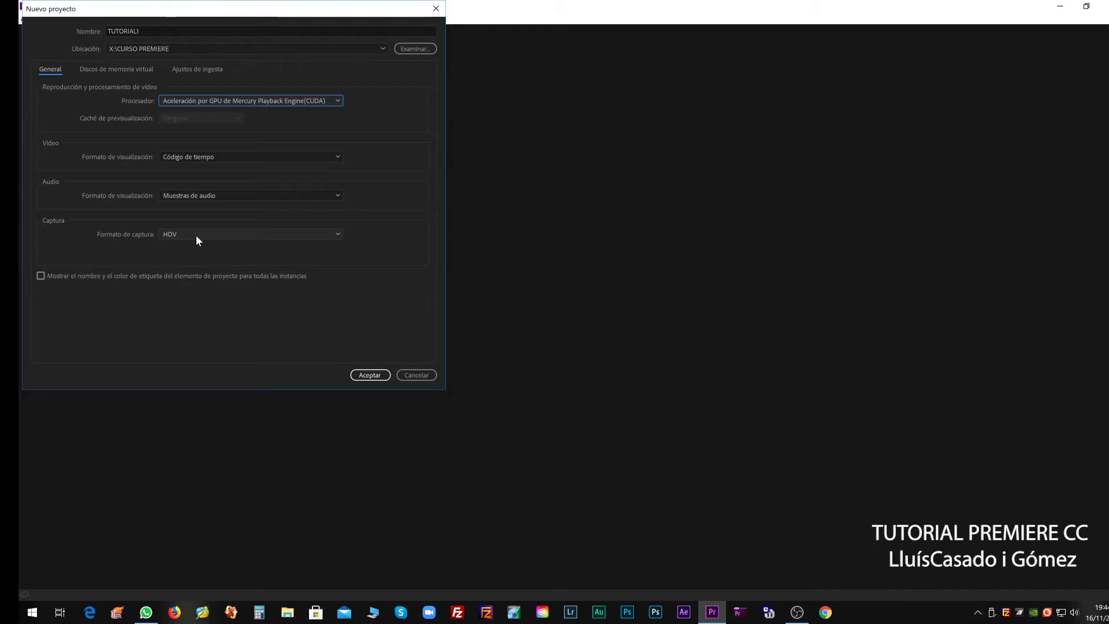
{"action": "left_click", "coordinate": [196, 234]}
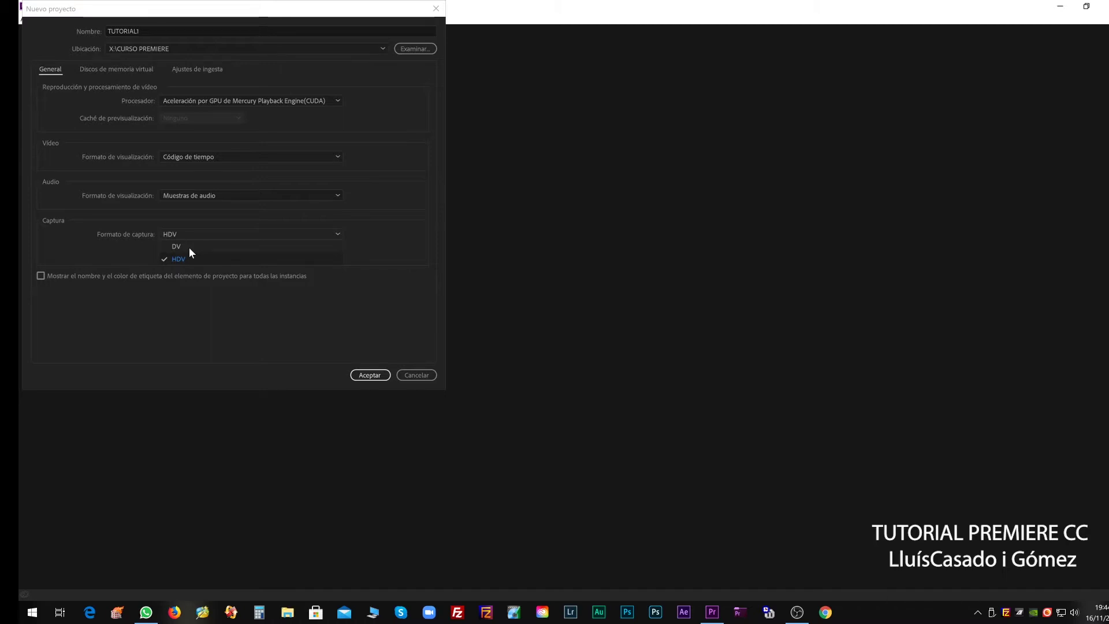
{"action": "left_click", "coordinate": [195, 233]}
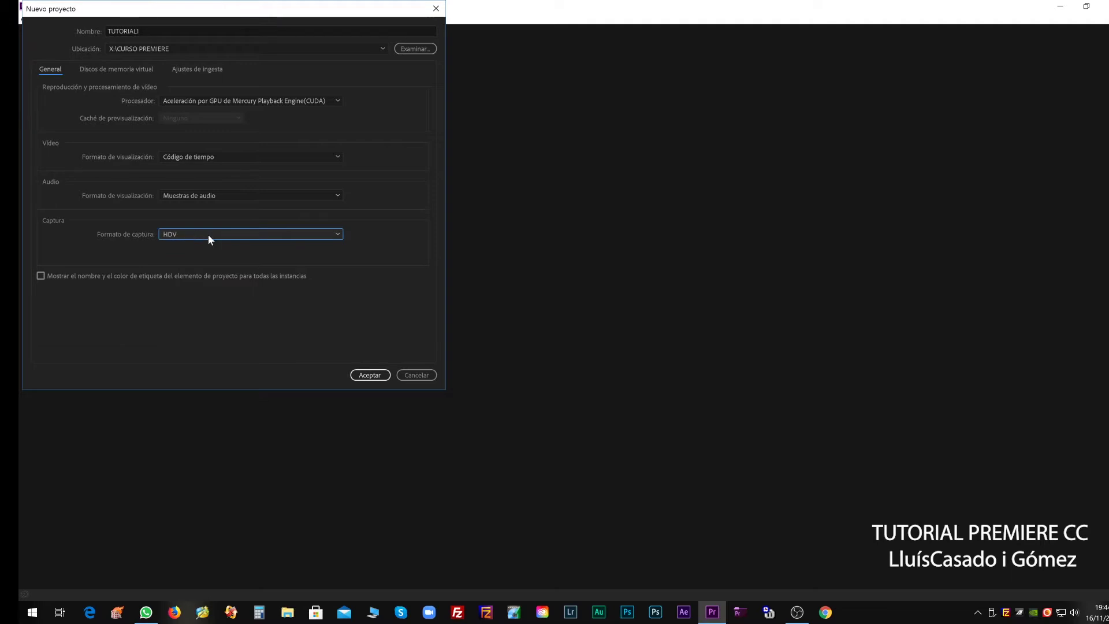
{"action": "left_click", "coordinate": [369, 375]}
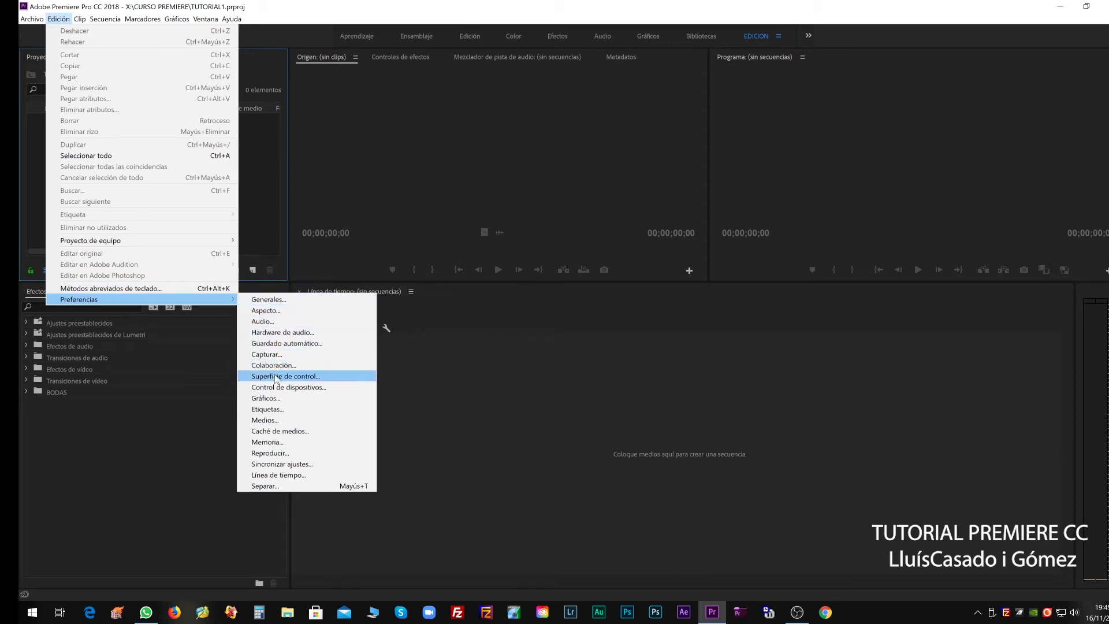
Step: In Media preferences uncheck Habilitar proxys, then go to the Caché de medios page
{"action": "left_click", "coordinate": [265, 420]}
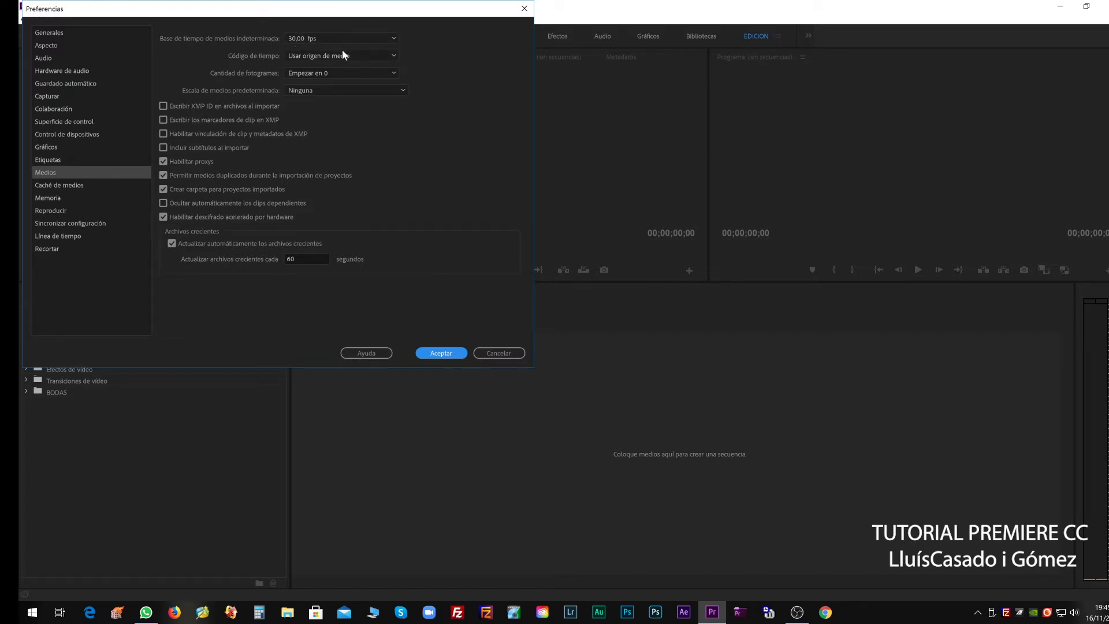
{"action": "left_click", "coordinate": [164, 160]}
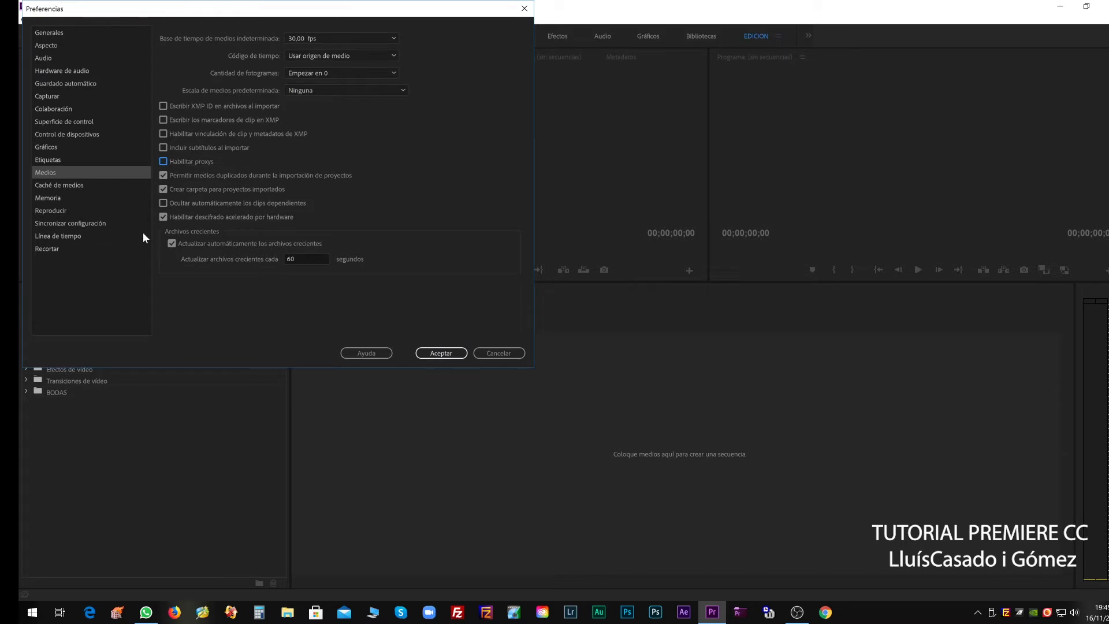
{"action": "left_click", "coordinate": [60, 185]}
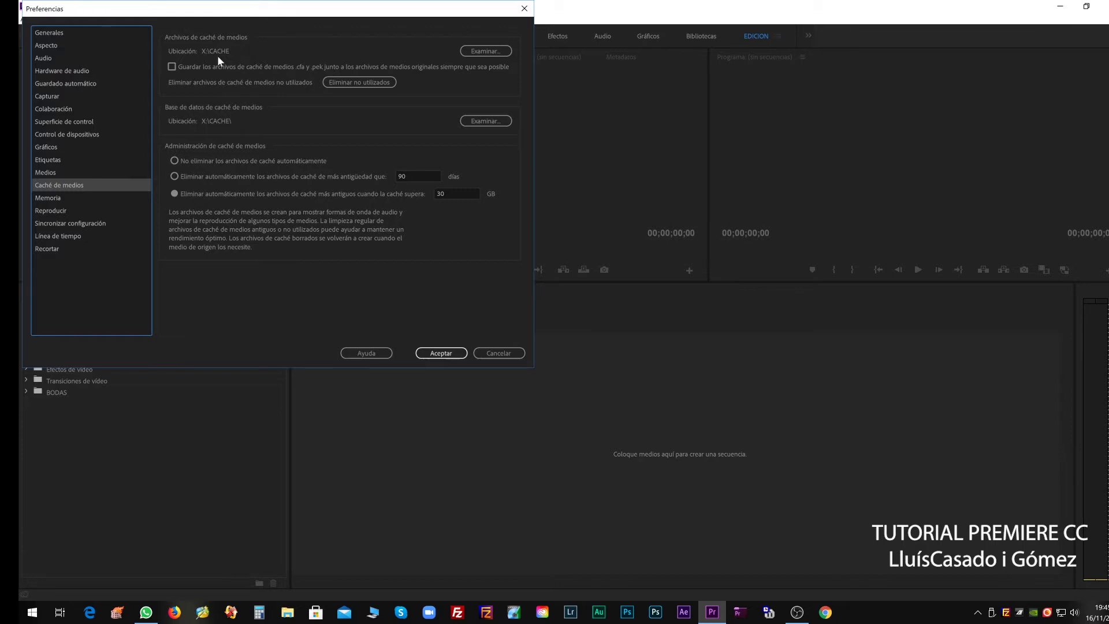
Step: On the Memoria page keep processing optimized for Rendimiento and save the preferences
{"action": "mouse_move", "coordinate": [171, 67]}
{"action": "left_click", "coordinate": [46, 197]}
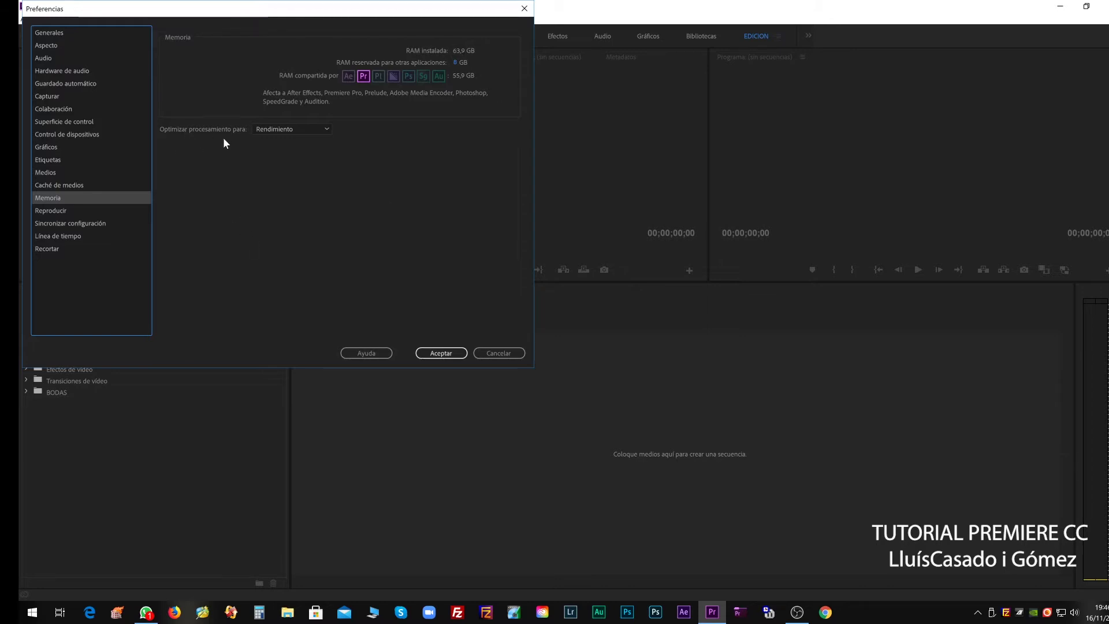
{"action": "left_click", "coordinate": [327, 128]}
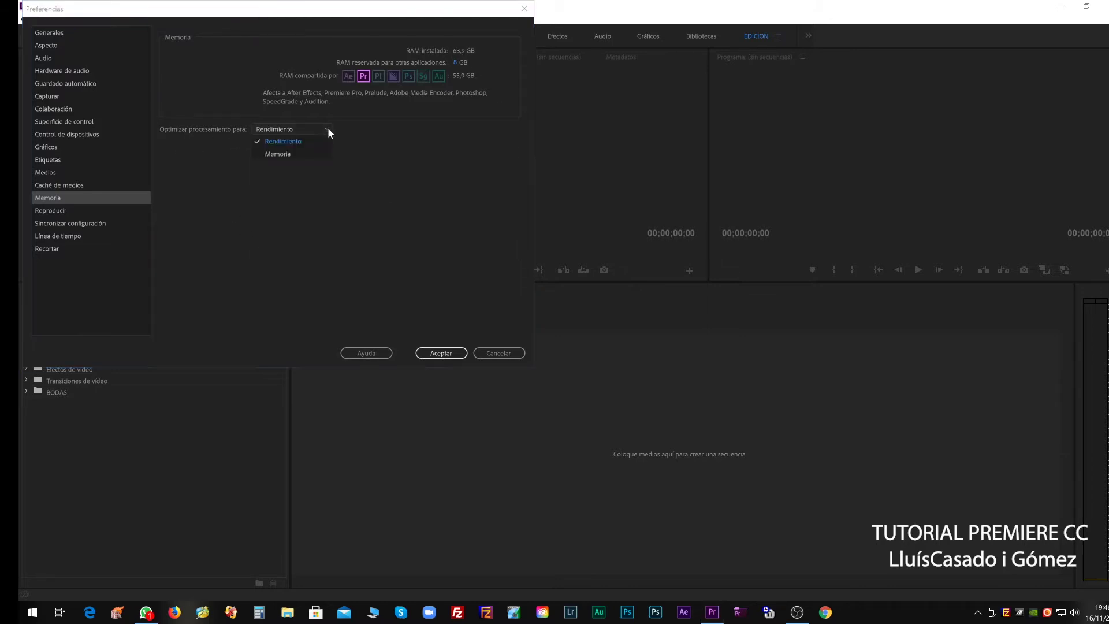
{"action": "left_click", "coordinate": [286, 142]}
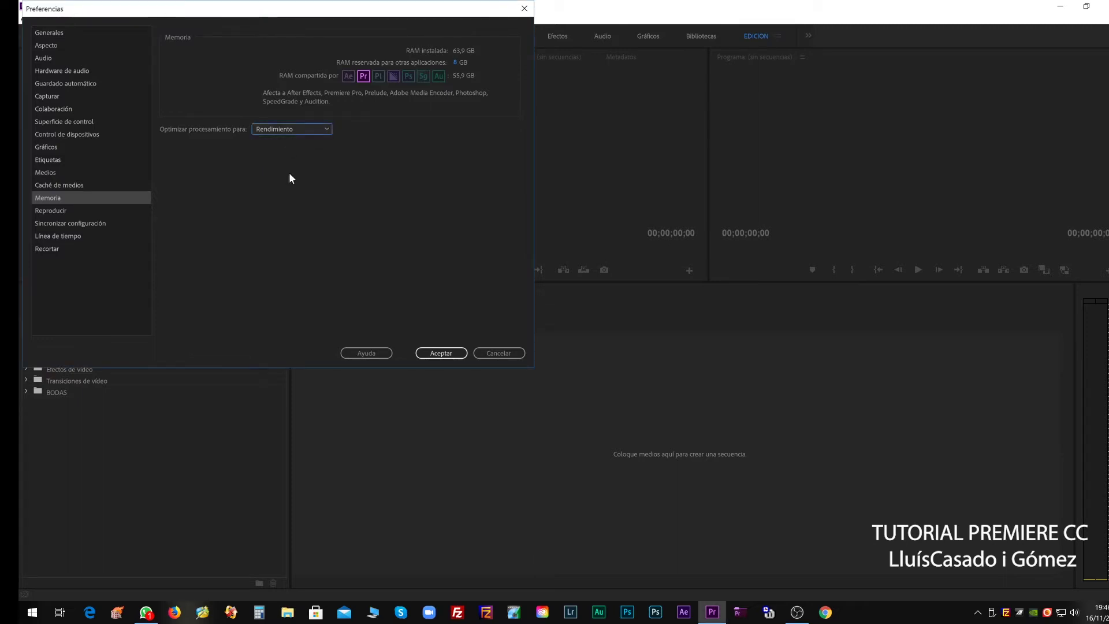
{"action": "left_click", "coordinate": [436, 353]}
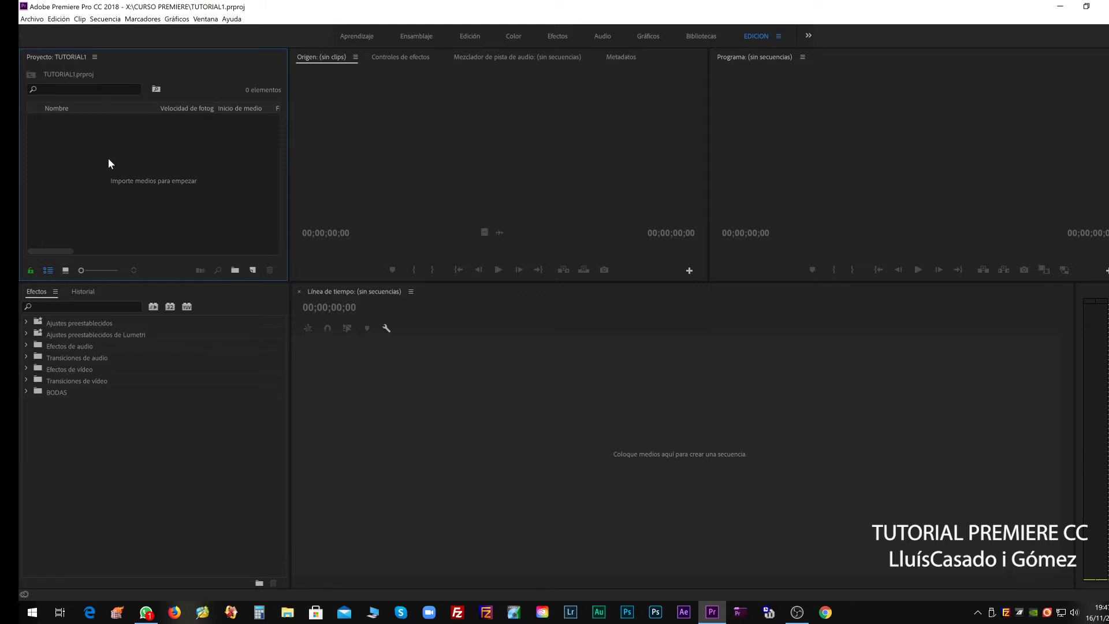
Step: Import the five media files from X:\CURSO PREMIERE, leaving out the .prproj file
{"action": "double_click", "coordinate": [156, 182]}
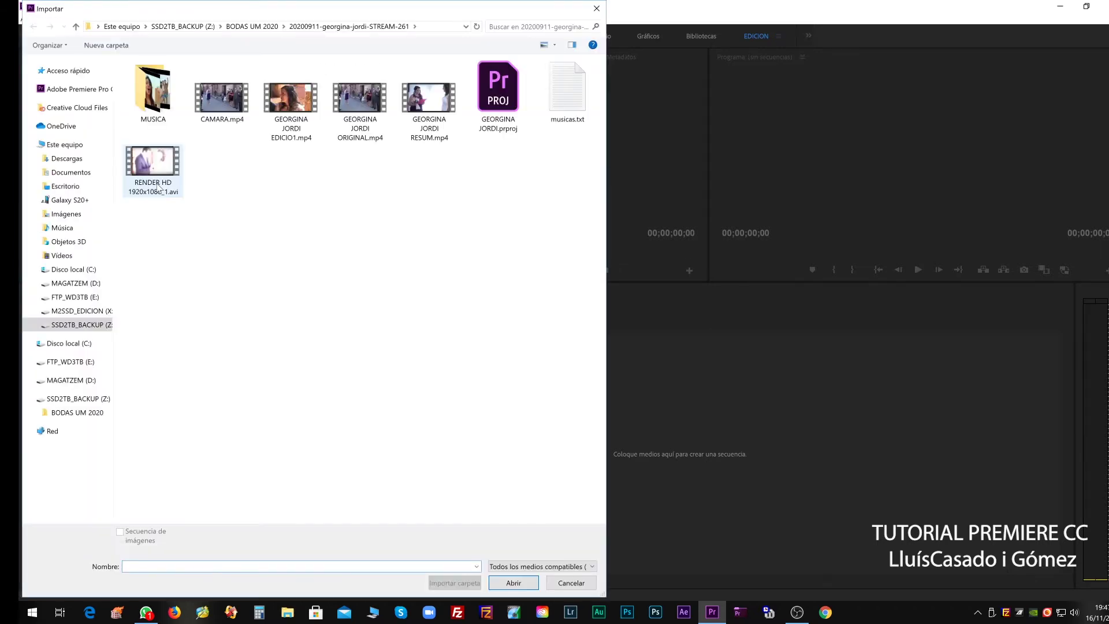
{"action": "left_click", "coordinate": [71, 312]}
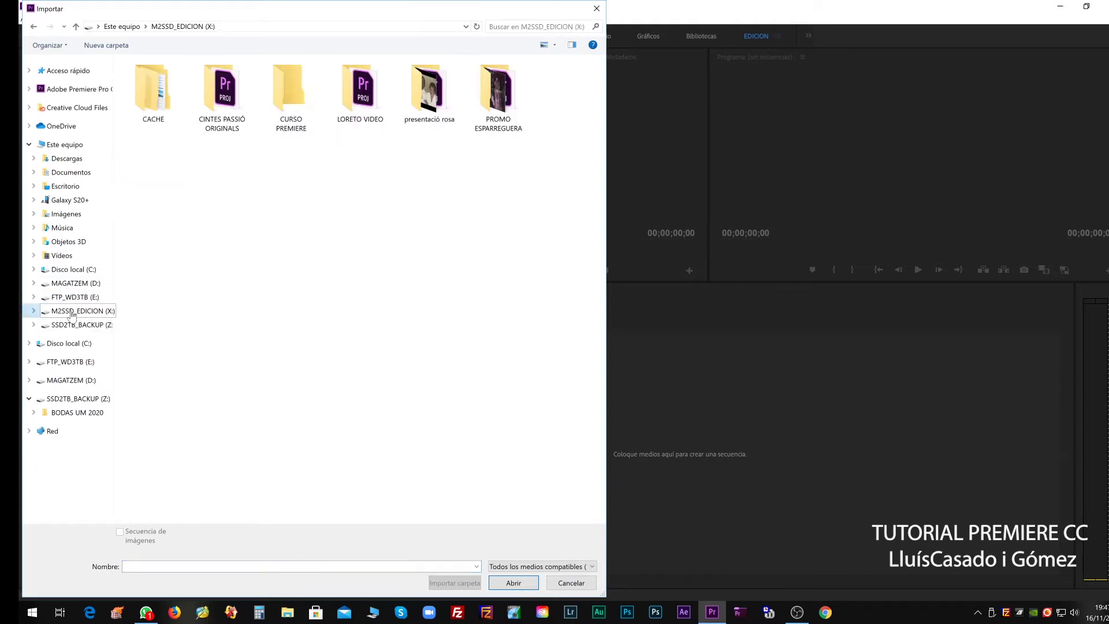
{"action": "double_click", "coordinate": [283, 107]}
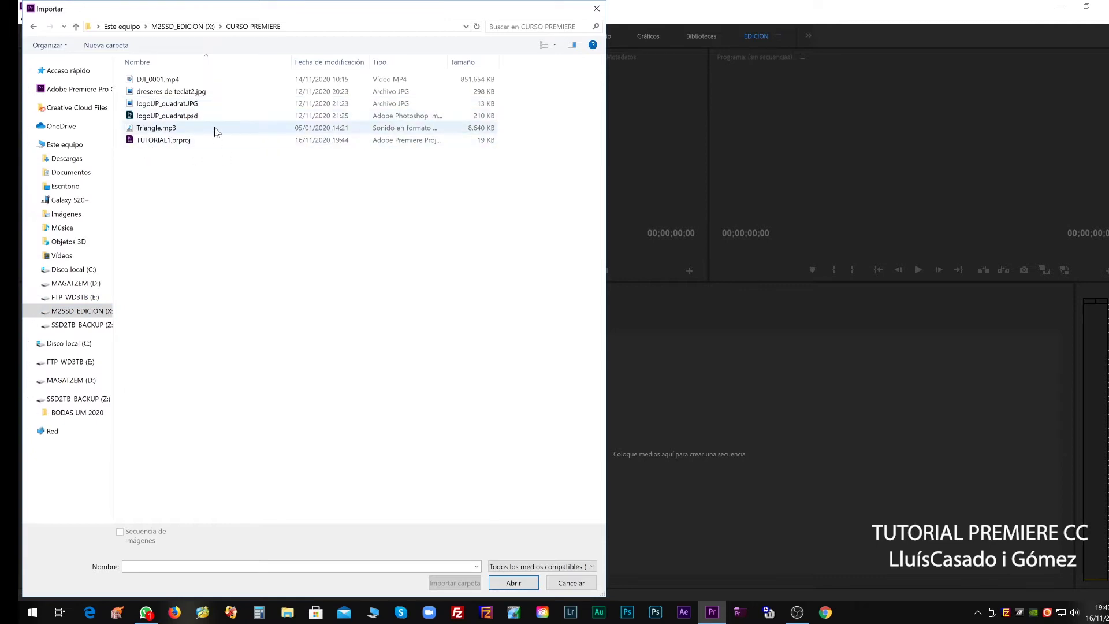
{"action": "left_click_drag", "start_coordinate": [227, 134], "coordinate": [172, 95]}
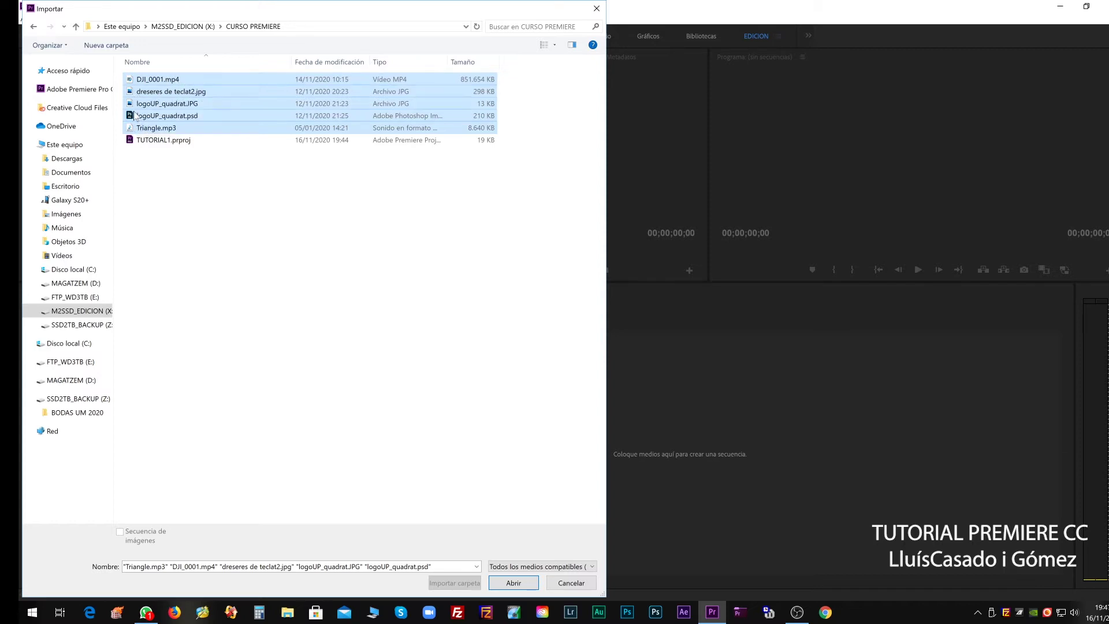
{"action": "left_click", "coordinate": [513, 584]}
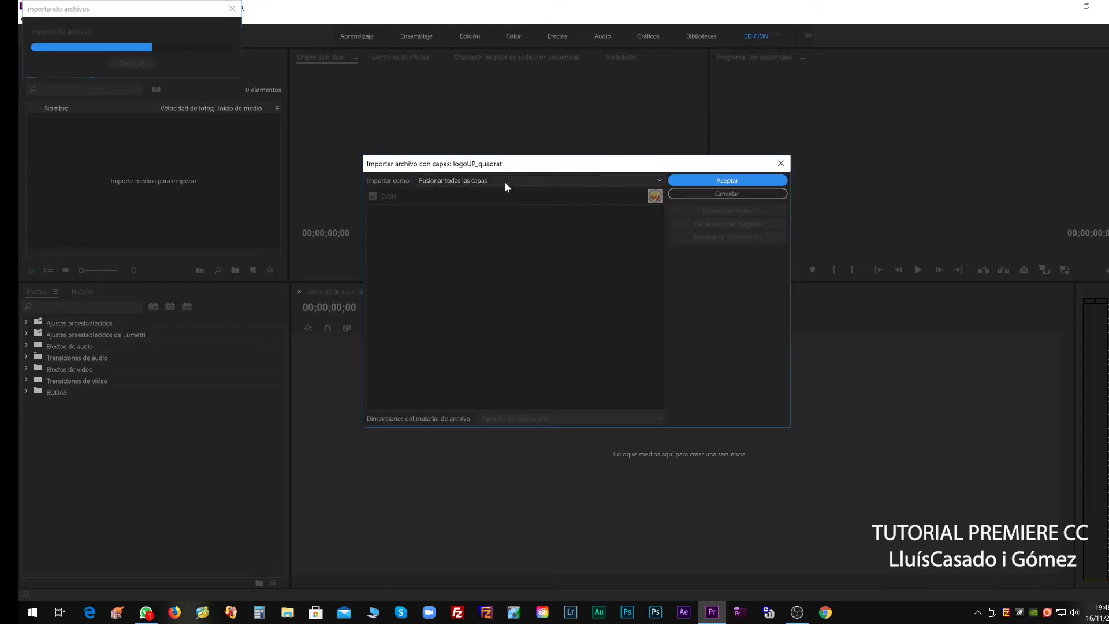
Step: Accept Fusionar todas las capas for logoUP_quadrat to finish the import
{"action": "left_click", "coordinate": [727, 180]}
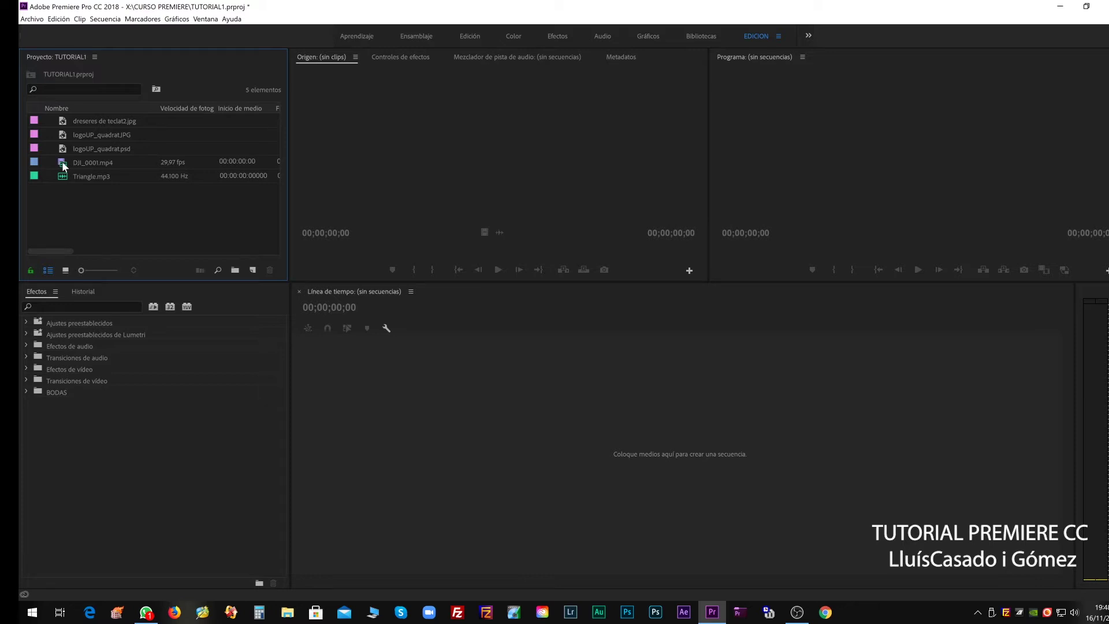
Step: Build a DJI_0001 sequence from the drone clip and select the clip on the timeline
{"action": "mouse_move", "coordinate": [67, 162]}
{"action": "left_mouse_down"}
{"action": "mouse_move", "coordinate": [198, 216]}
{"action": "mouse_move", "coordinate": [637, 457]}
{"action": "left_mouse_up"}
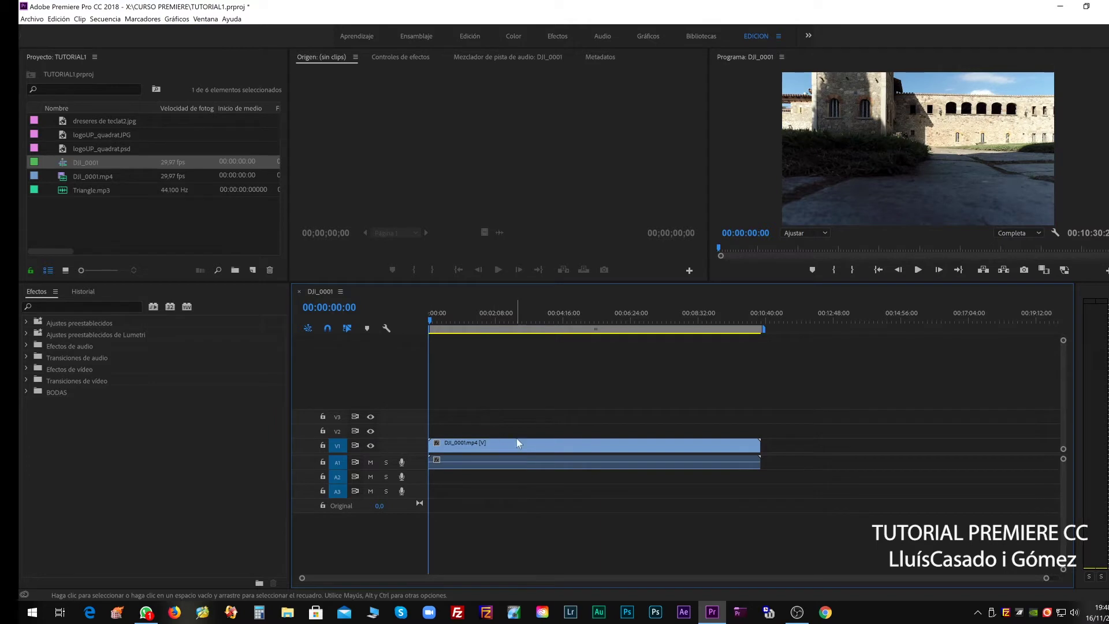
{"action": "left_click", "coordinate": [566, 448]}
Step: Delete the drone clip, expand all tracks, and give the monitors more height
{"action": "key", "text": "Delete"}
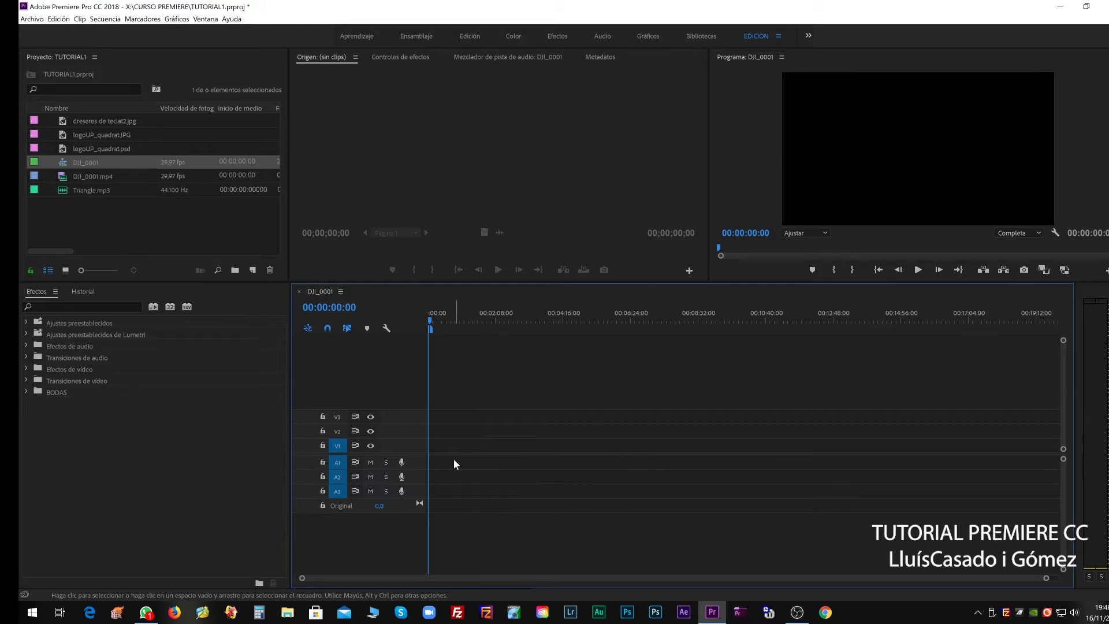
{"action": "left_click", "coordinate": [385, 328]}
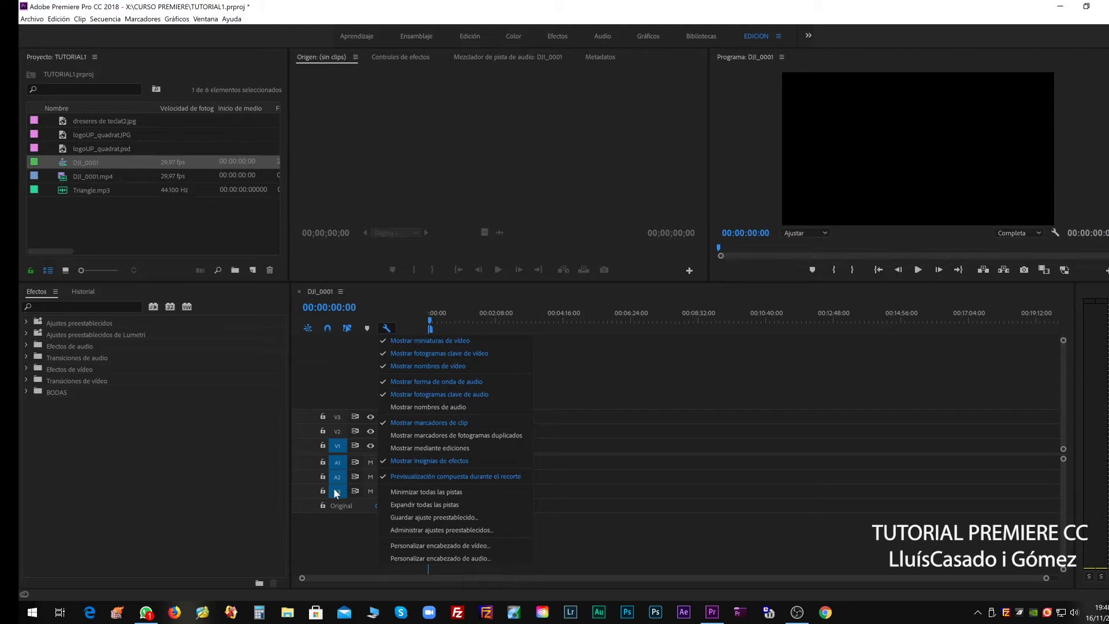
{"action": "left_click", "coordinate": [424, 504]}
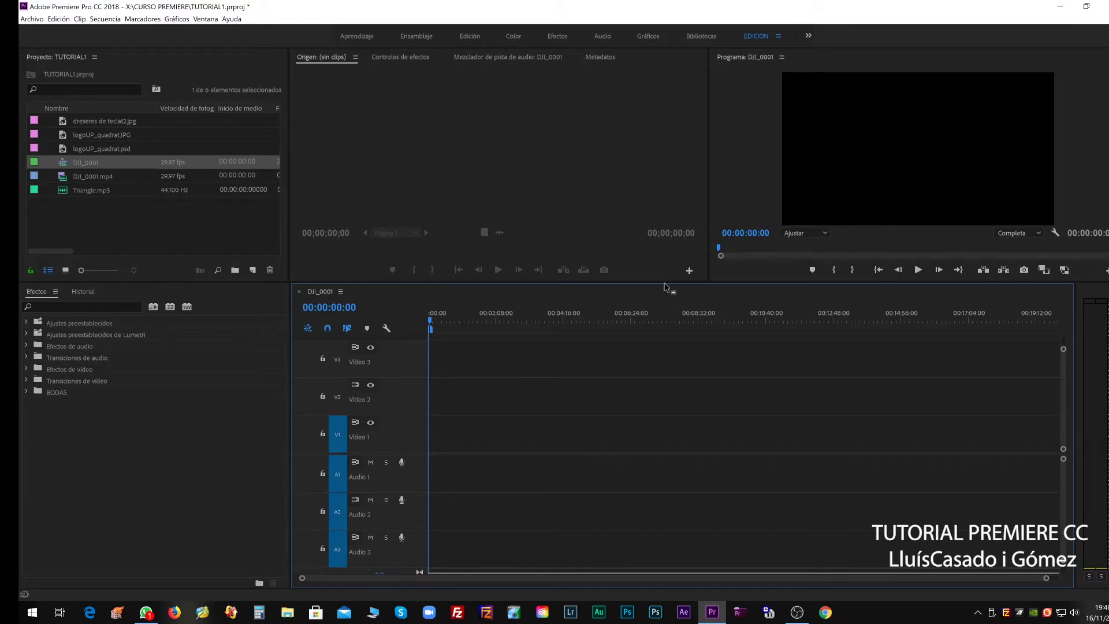
{"action": "left_click_drag", "start_coordinate": [665, 282], "coordinate": [665, 313]}
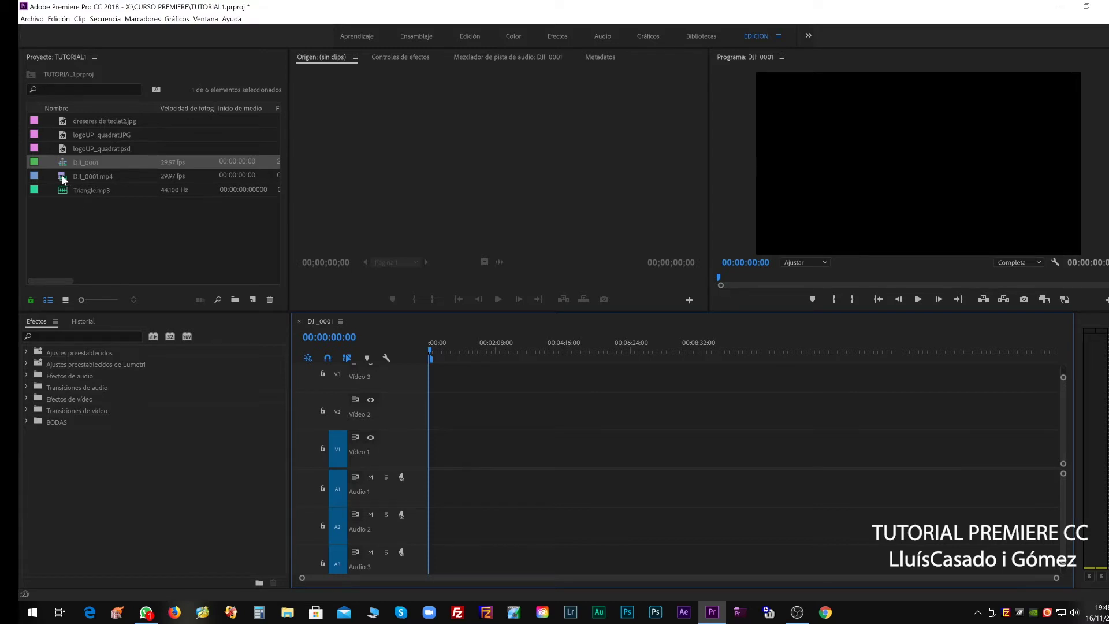
Step: Open DJI_0001.mp4 in the Source monitor and scrub from 00:00:11:25 through the footage
{"action": "mouse_move", "coordinate": [64, 181]}
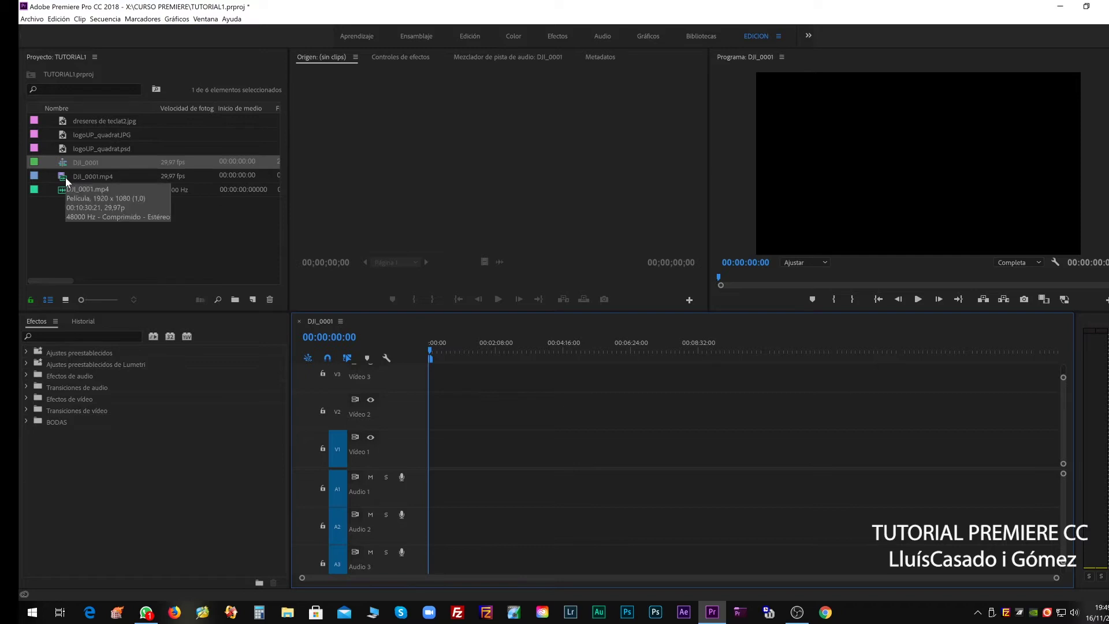
{"action": "double_click", "coordinate": [64, 178]}
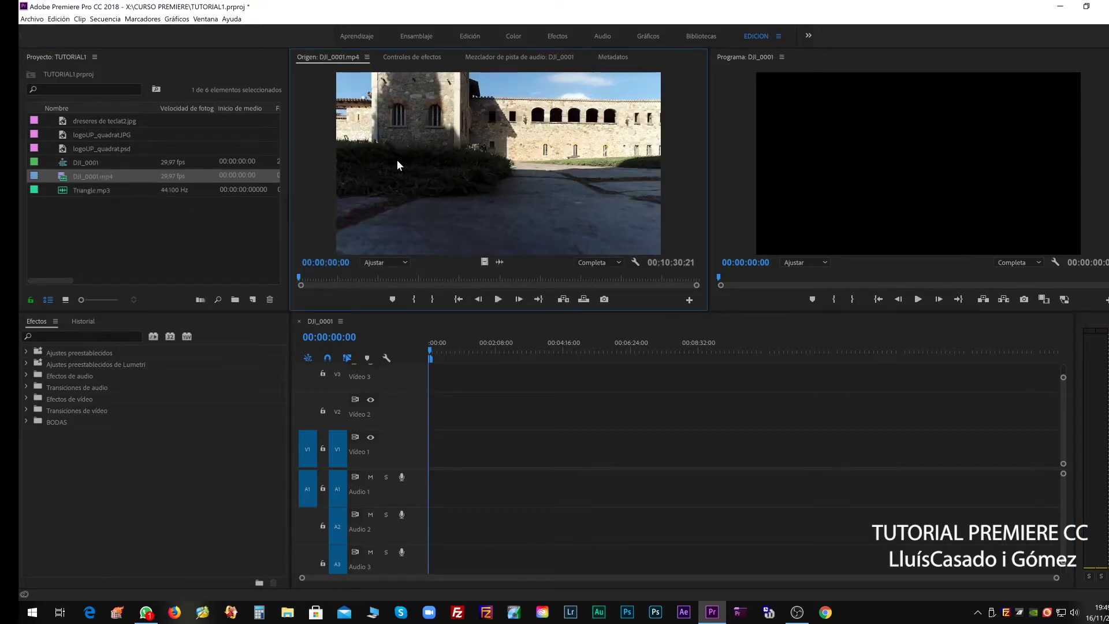
{"action": "left_click", "coordinate": [305, 276]}
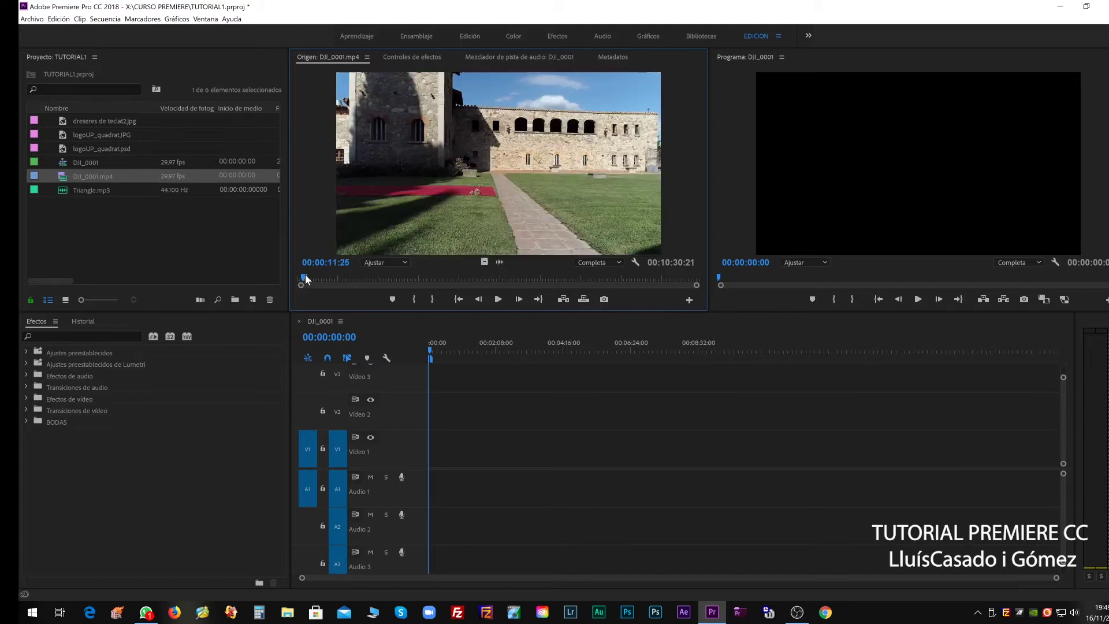
{"action": "mouse_move", "coordinate": [305, 276]}
{"action": "left_mouse_down"}
{"action": "mouse_move", "coordinate": [670, 278]}
{"action": "mouse_move", "coordinate": [284, 276]}
{"action": "left_mouse_up"}
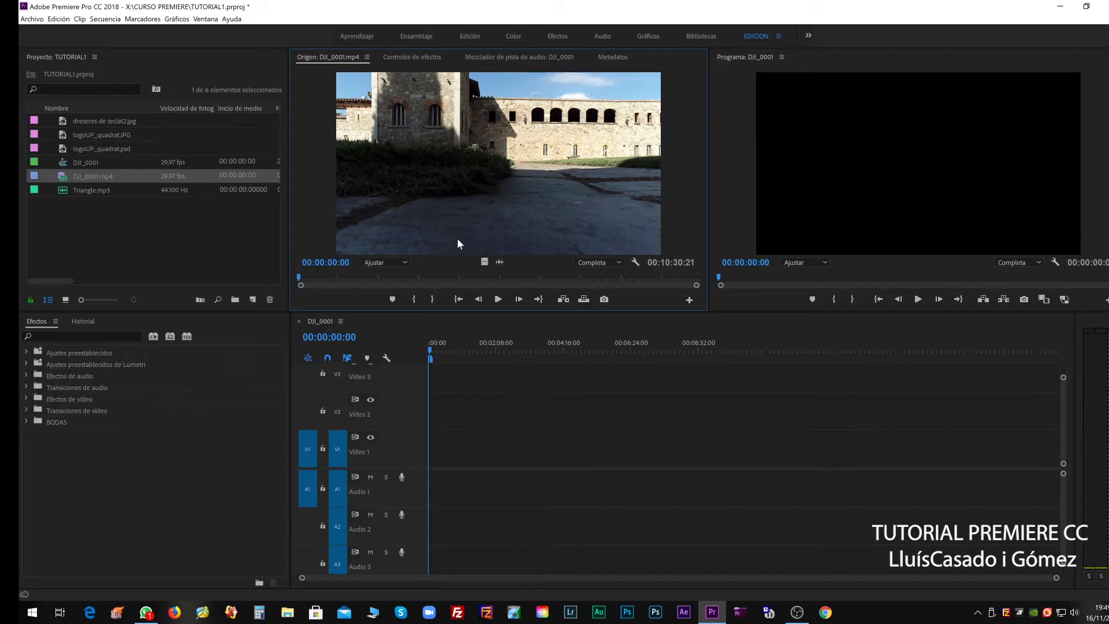
Step: Mark DJI_0001.mp4 from 00:00:17:07 to 00:00:23:24 and insert that castle shot at the sequence start
{"action": "key", "text": "space"}
{"action": "left_click", "coordinate": [498, 299]}
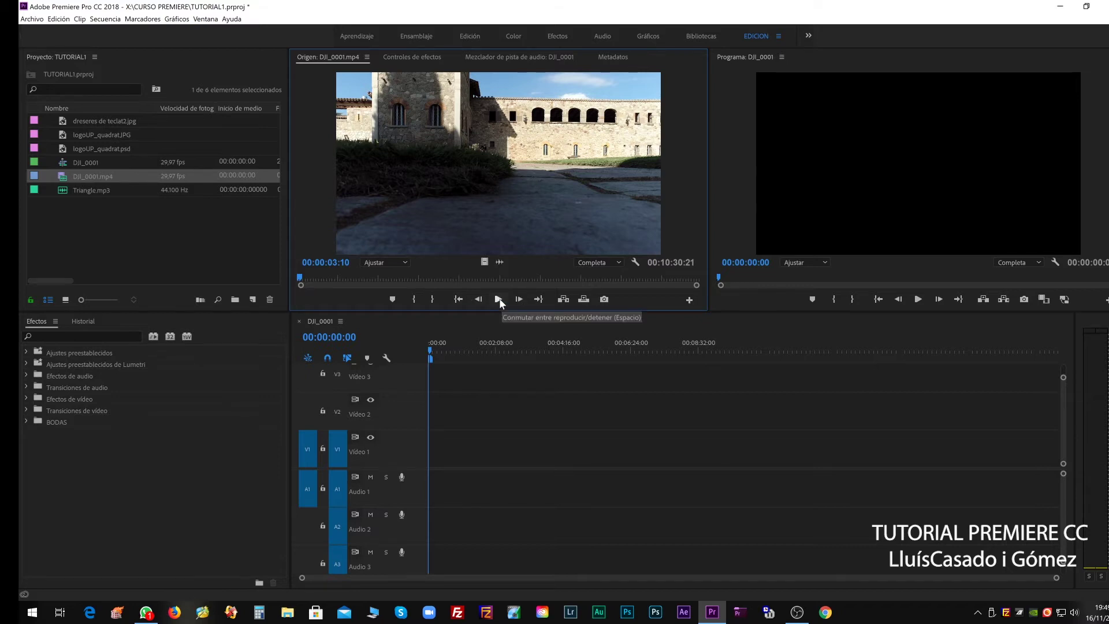
{"action": "left_click", "coordinate": [498, 300]}
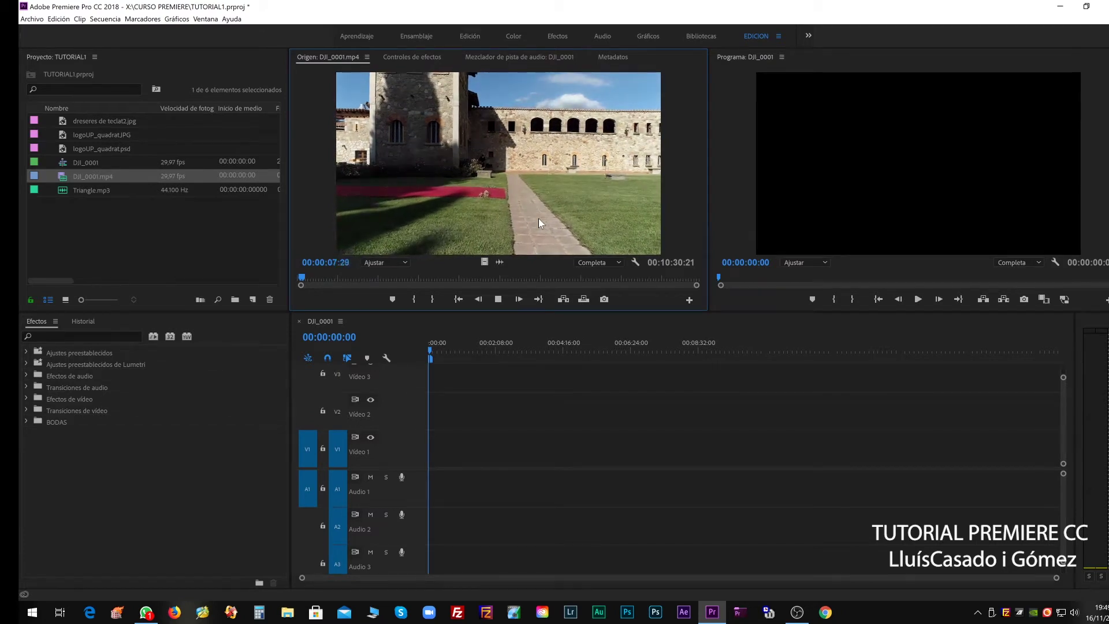
{"action": "key", "text": "space"}
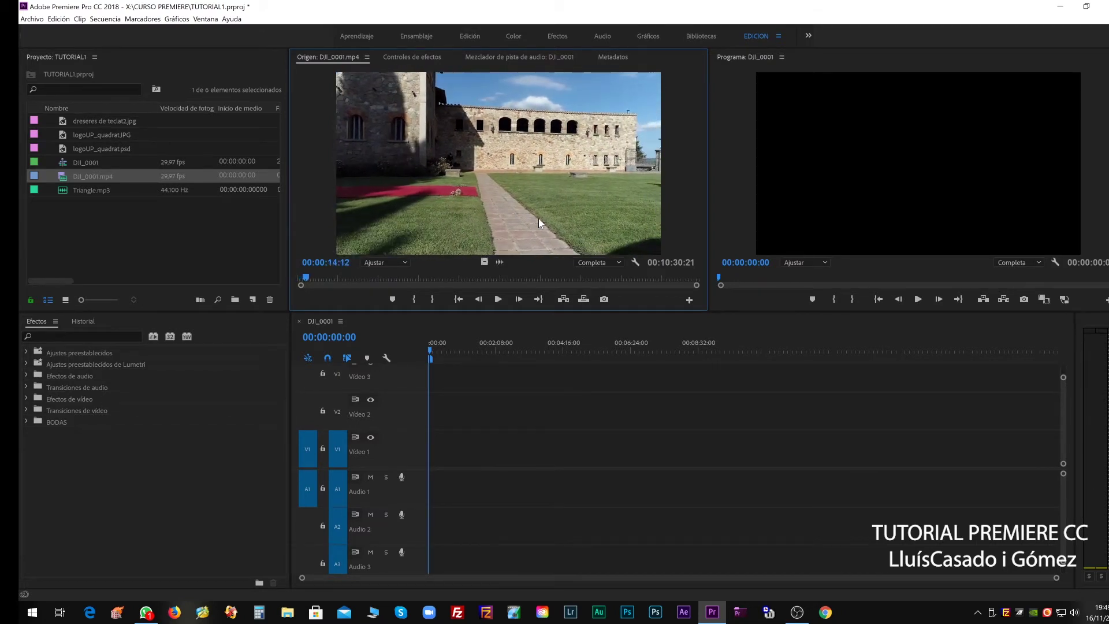
{"action": "key", "text": "j"}
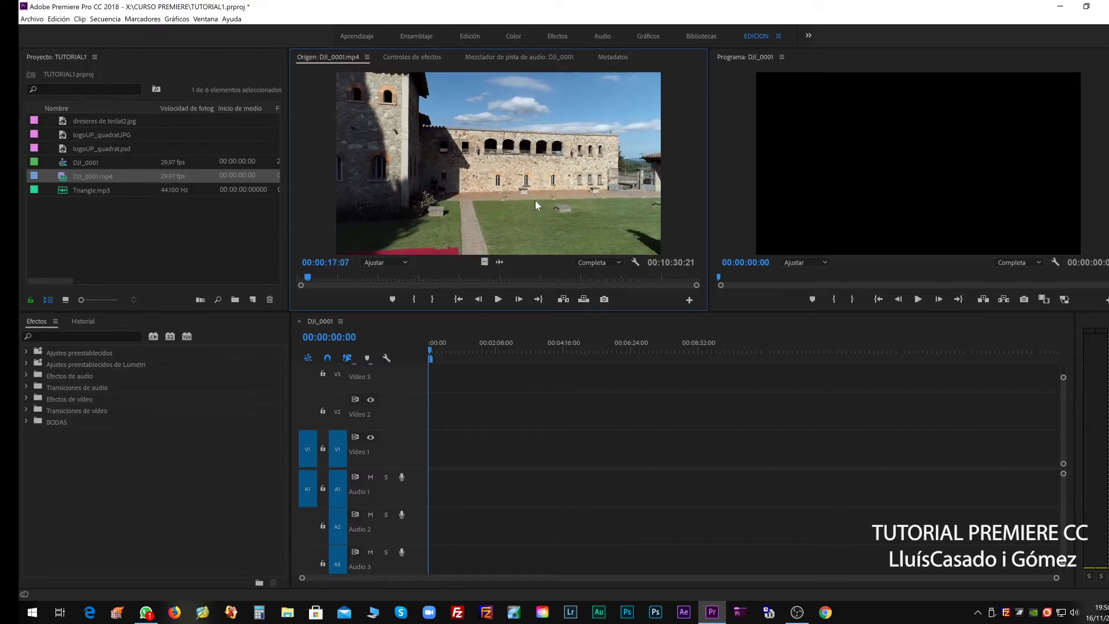
{"action": "key", "text": "i"}
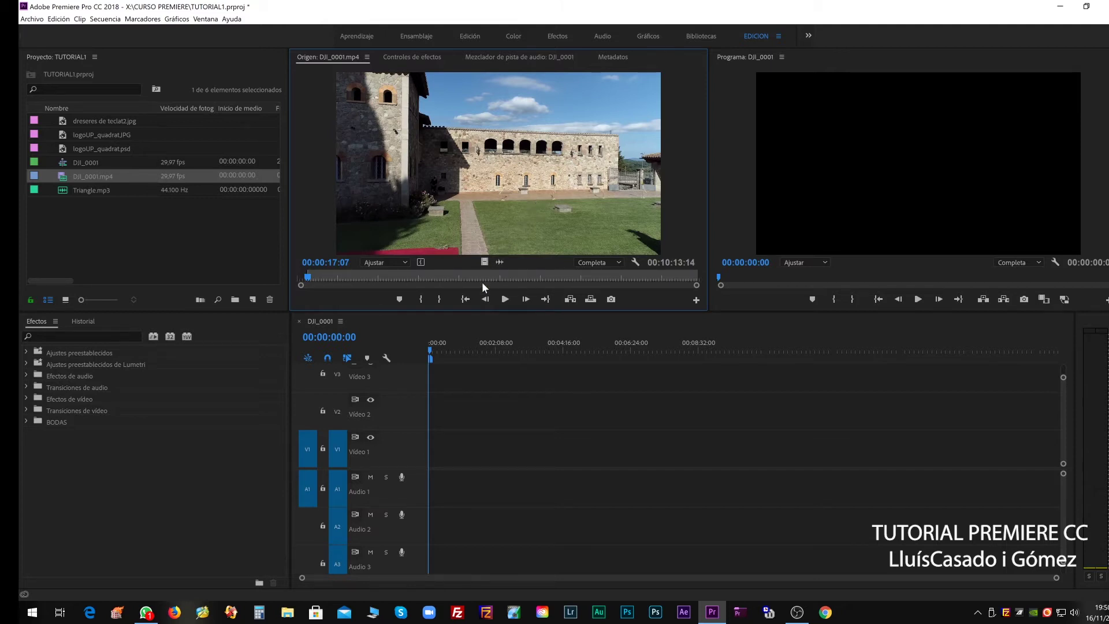
{"action": "key", "text": "space"}
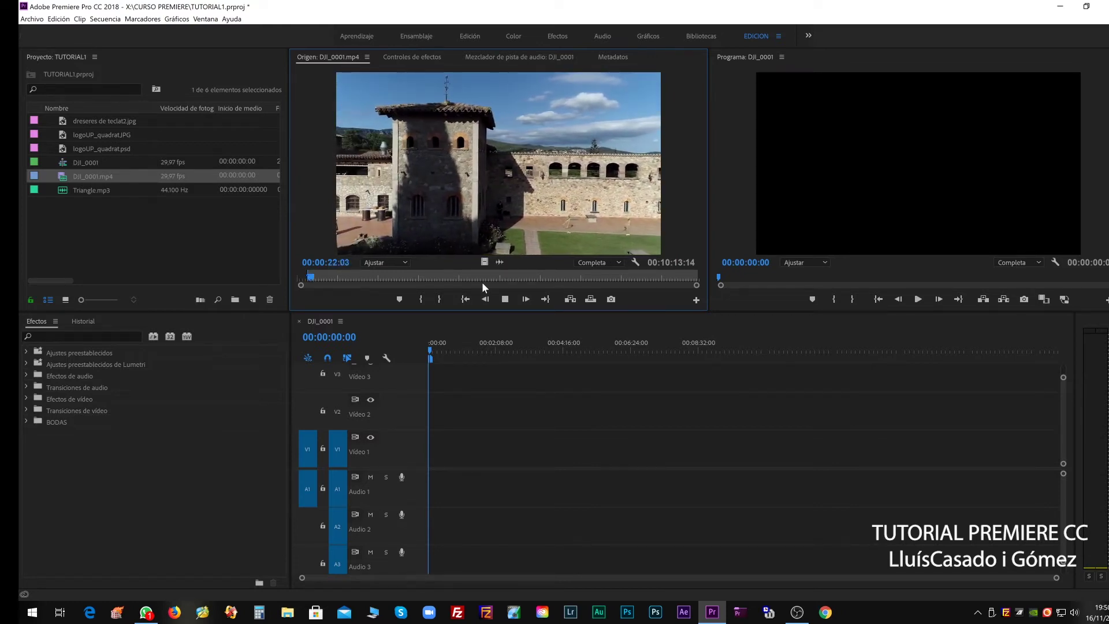
{"action": "key", "text": "space"}
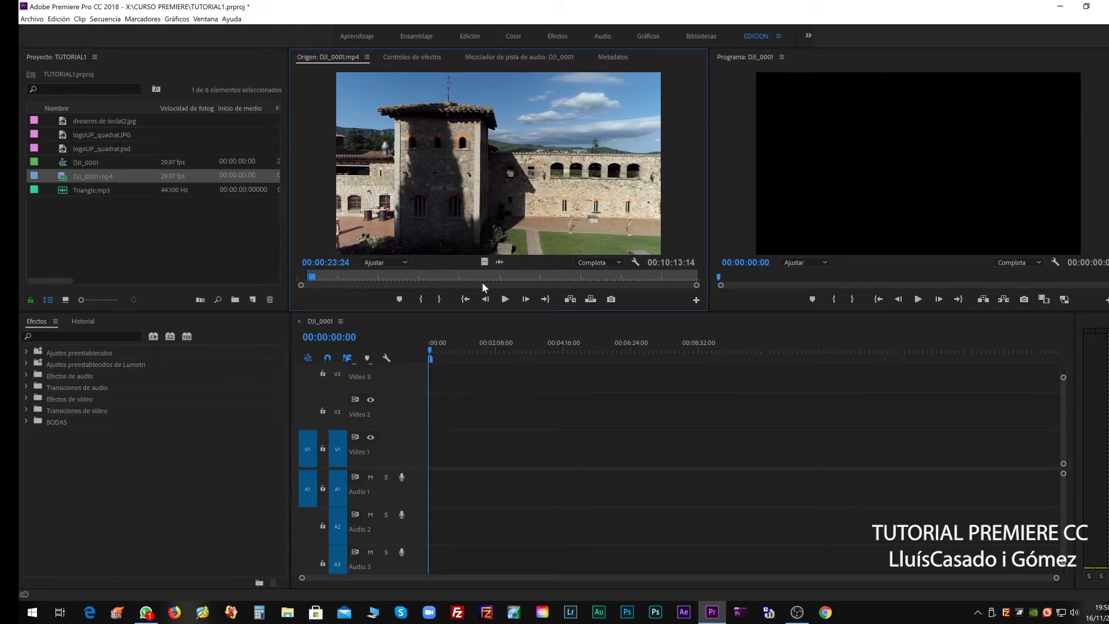
{"action": "key", "text": "o"}
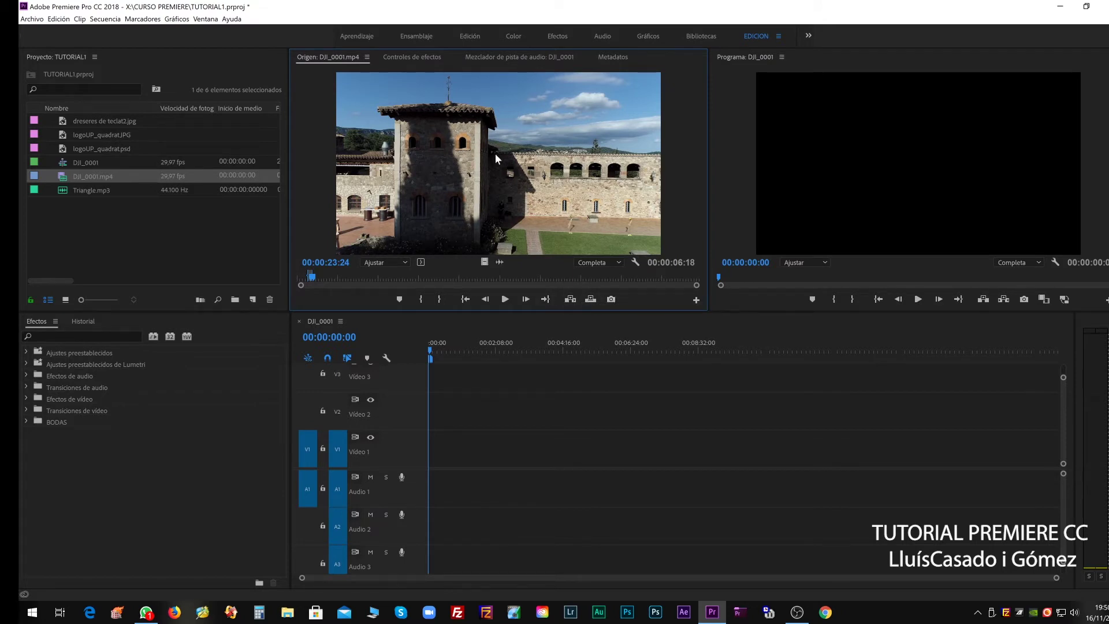
{"action": "key", "text": "comma"}
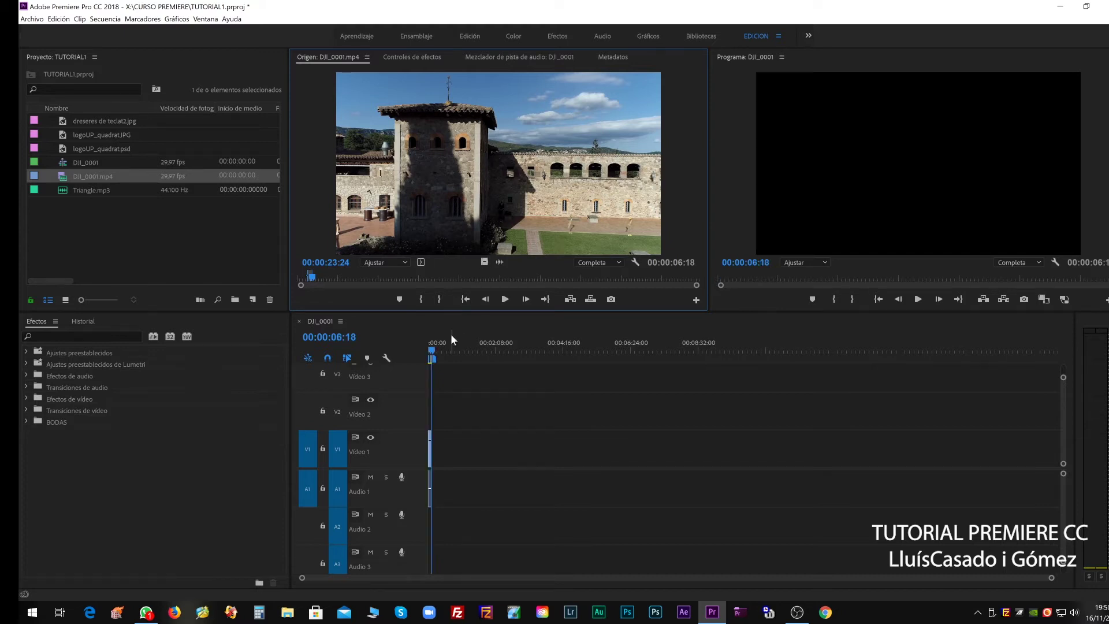
Step: Zoom the timeline until the inserted 00:00:06:18 castle shot is shown wide
{"action": "left_click", "coordinate": [452, 335]}
{"action": "key", "text": "Home"}
{"action": "key", "text": "equal"}
{"action": "key", "text": "equal"}
{"action": "key", "text": "equal"}
{"action": "key", "text": "equal"}
{"action": "key", "text": "equal"}
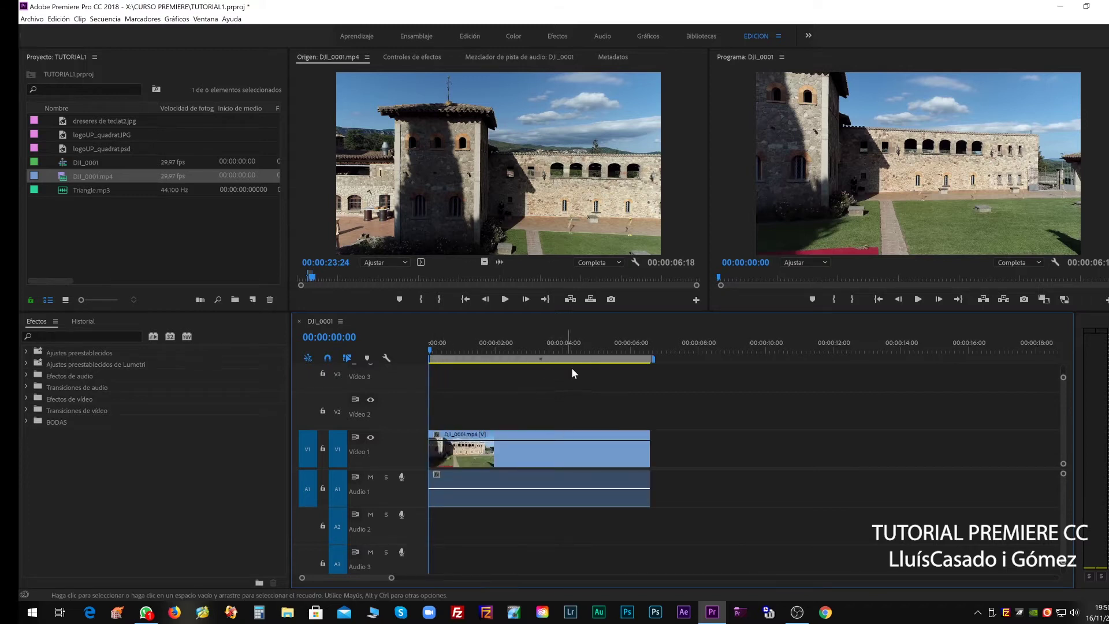
{"action": "key", "text": "equal"}
{"action": "key", "text": "equal"}
{"action": "key", "text": "equal"}
{"action": "left_click_drag", "start_coordinate": [410, 581], "coordinate": [537, 587]}
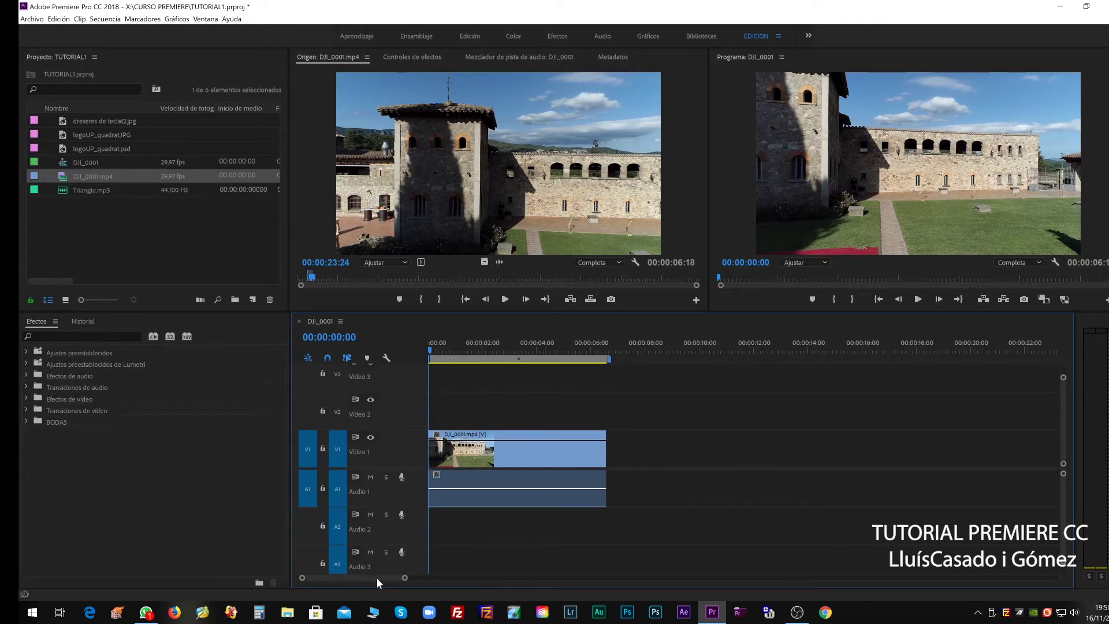
{"action": "mouse_move", "coordinate": [383, 577]}
{"action": "left_mouse_down"}
{"action": "mouse_move", "coordinate": [528, 583]}
{"action": "mouse_move", "coordinate": [331, 576]}
{"action": "left_mouse_up"}
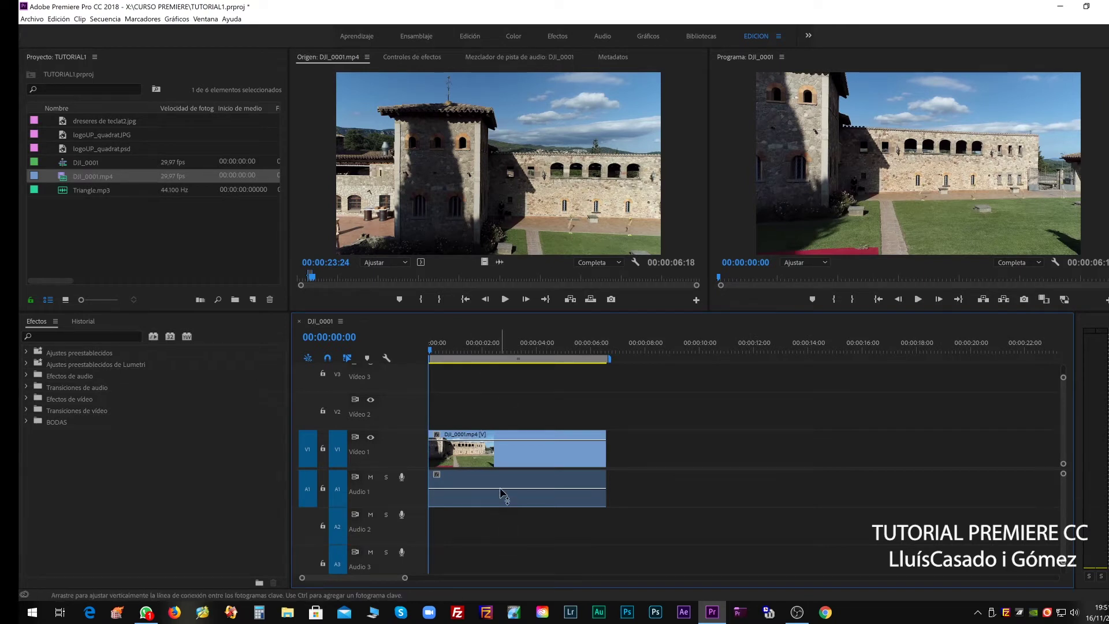
Step: Park the playhead at 00:00:06:18 and resume playing the drone clip in the Source monitor
{"action": "left_click", "coordinate": [604, 346]}
{"action": "left_click", "coordinate": [538, 198]}
{"action": "key", "text": "space"}
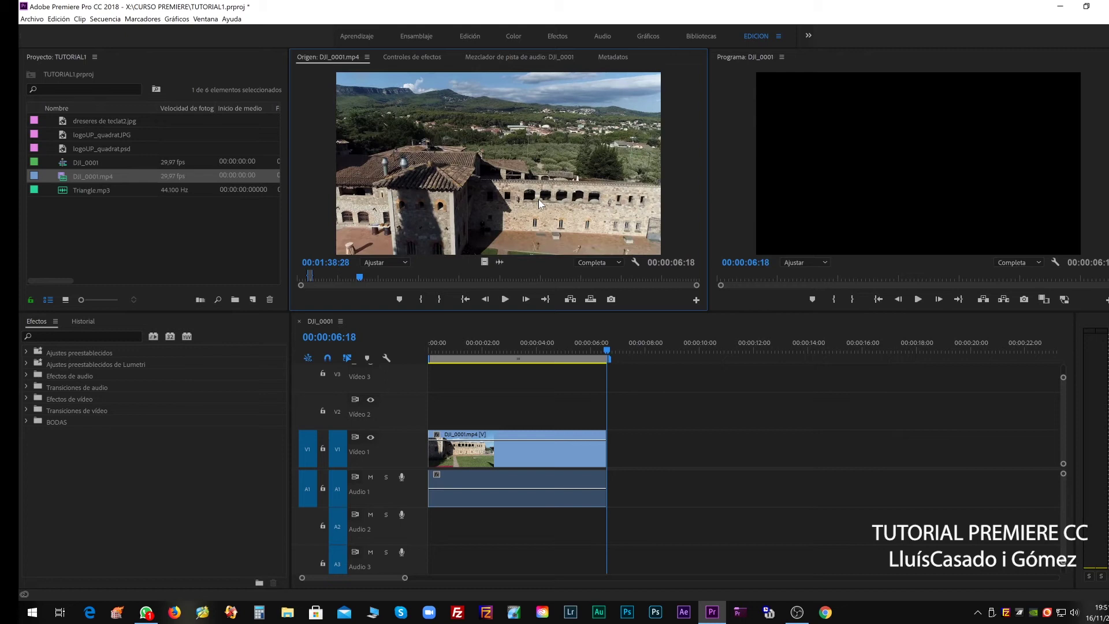
Step: Clear the old marks, set an out point at 01:49:22, and insert the 00:00:09:03 second shot
{"action": "key", "text": "ctrl+shift+x"}
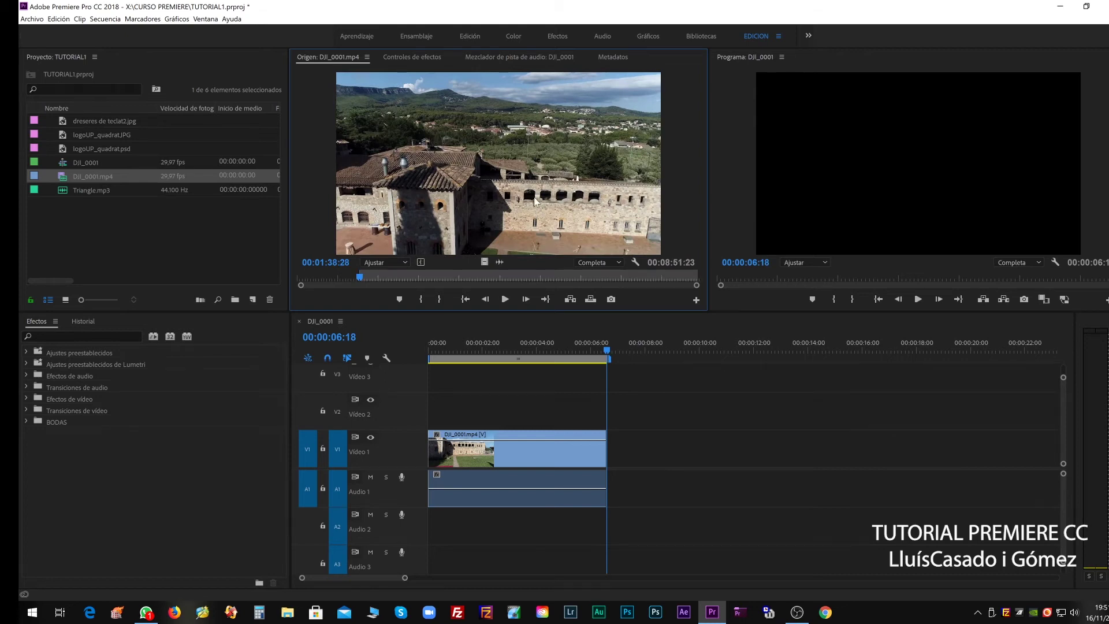
{"action": "key", "text": "space"}
{"action": "key", "text": "space"}
{"action": "key", "text": "space"}
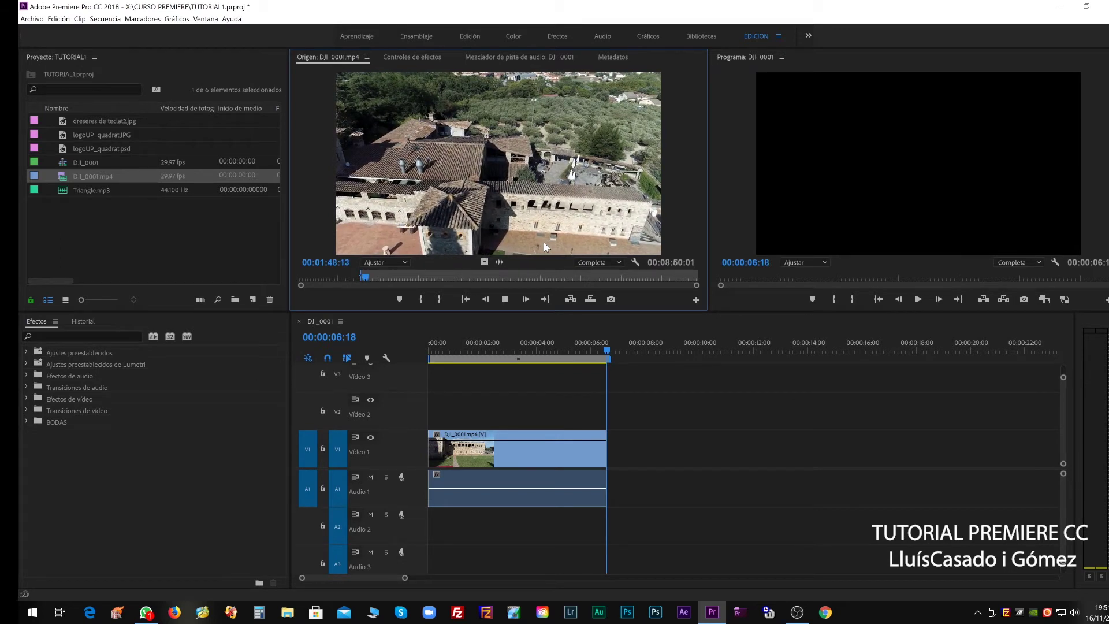
{"action": "key", "text": "space"}
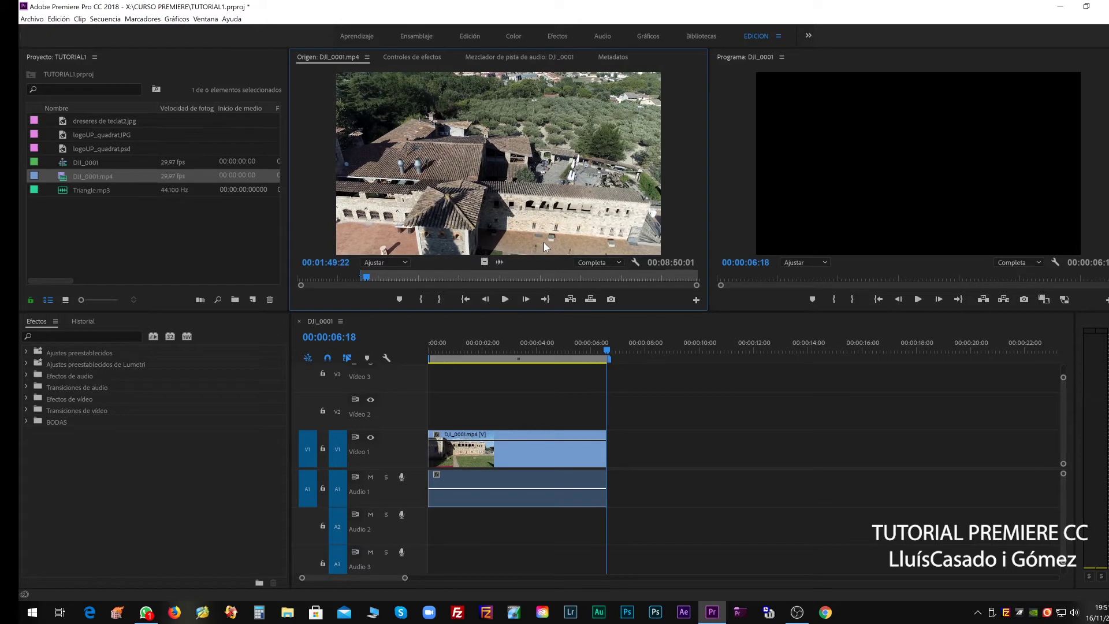
{"action": "key", "text": "o"}
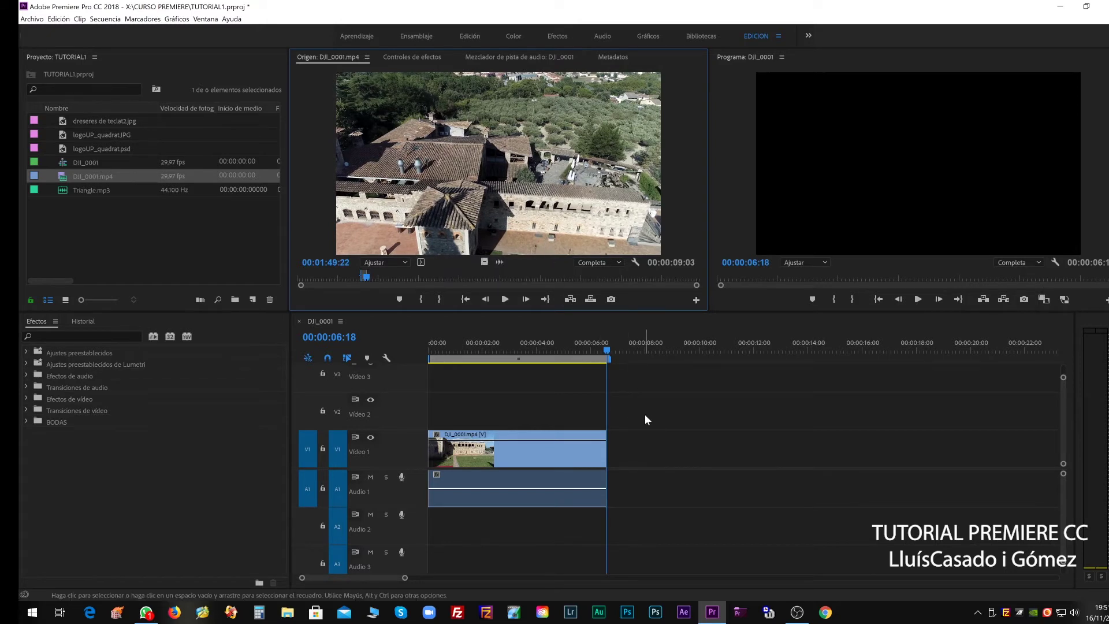
{"action": "key", "text": "comma"}
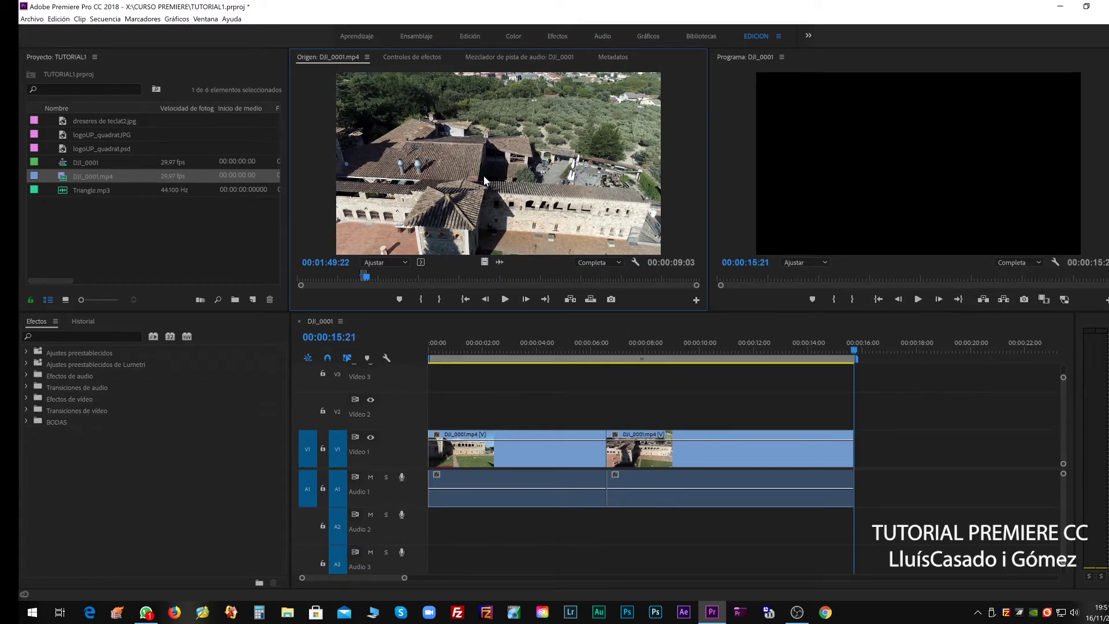
Step: Clear the source range again and play through the footage to find the next shot
{"action": "key", "text": "l"}
{"action": "key", "text": "l"}
{"action": "key", "text": "l"}
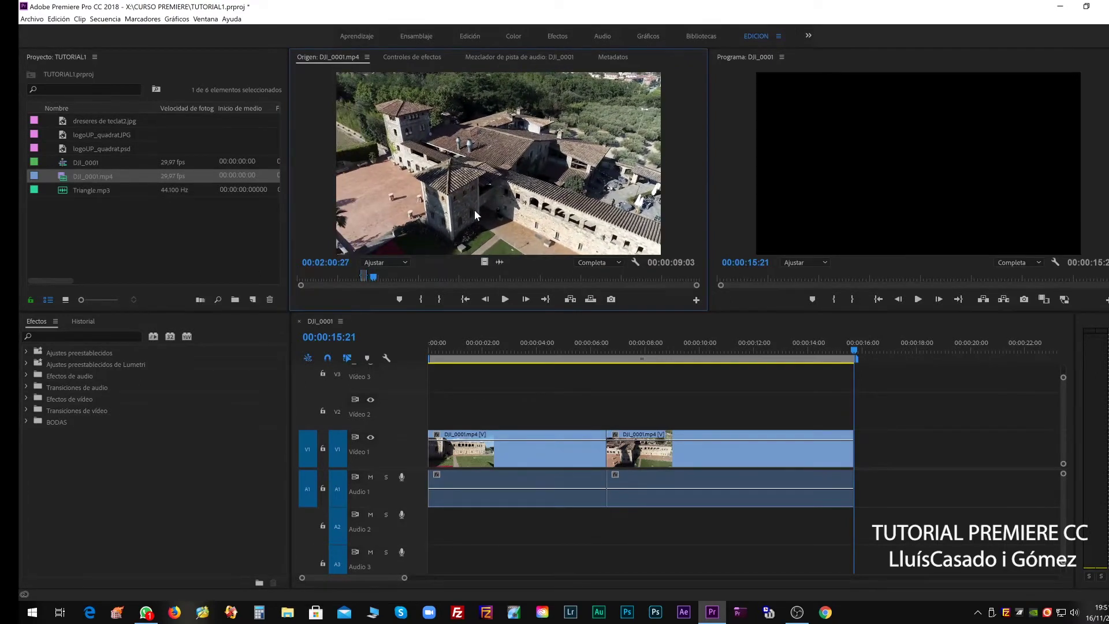
{"action": "key", "text": "ctrl+shift+x"}
{"action": "key", "text": "space"}
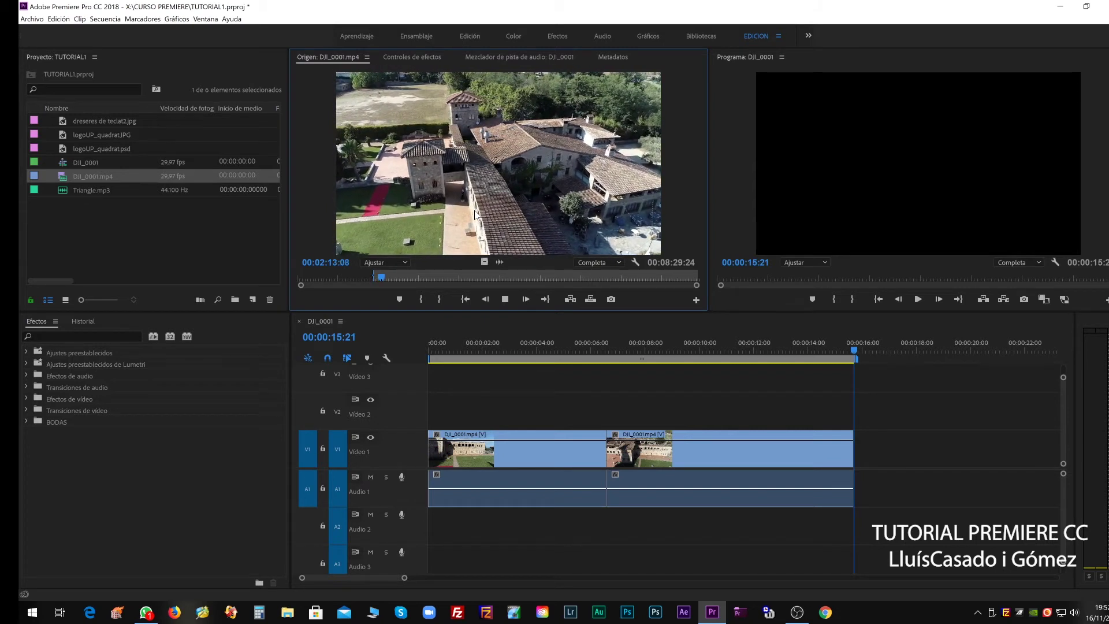
Step: Set the out point and drop the 00:00:14:17 shot onto V1 at 00:00:15:21
{"action": "key", "text": "space"}
{"action": "key", "text": "o"}
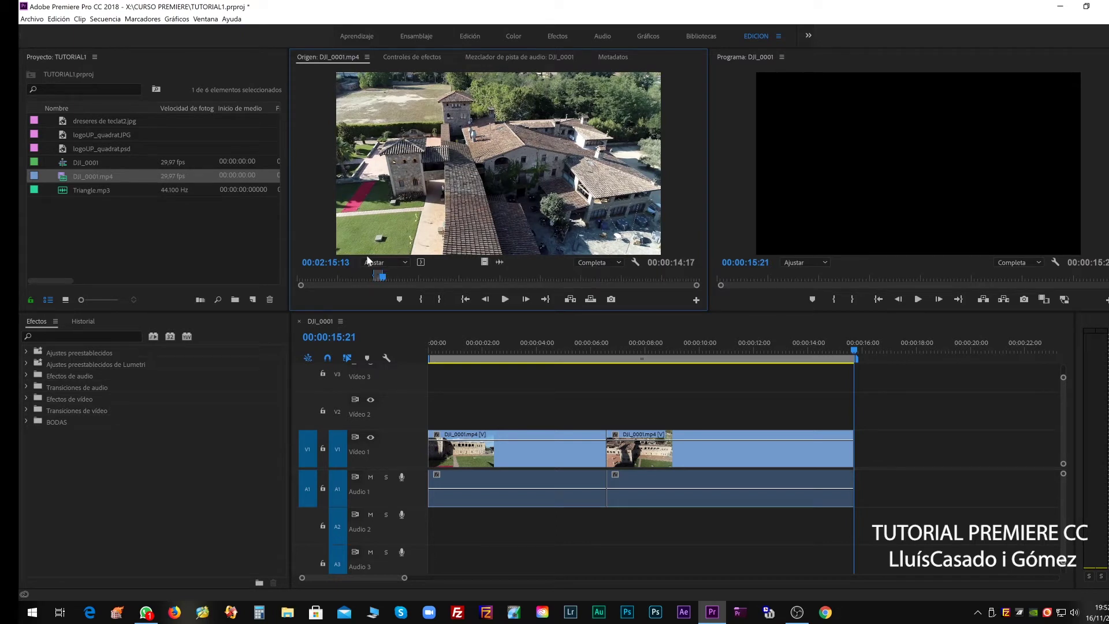
{"action": "left_click_drag", "start_coordinate": [481, 171], "coordinate": [866, 450]}
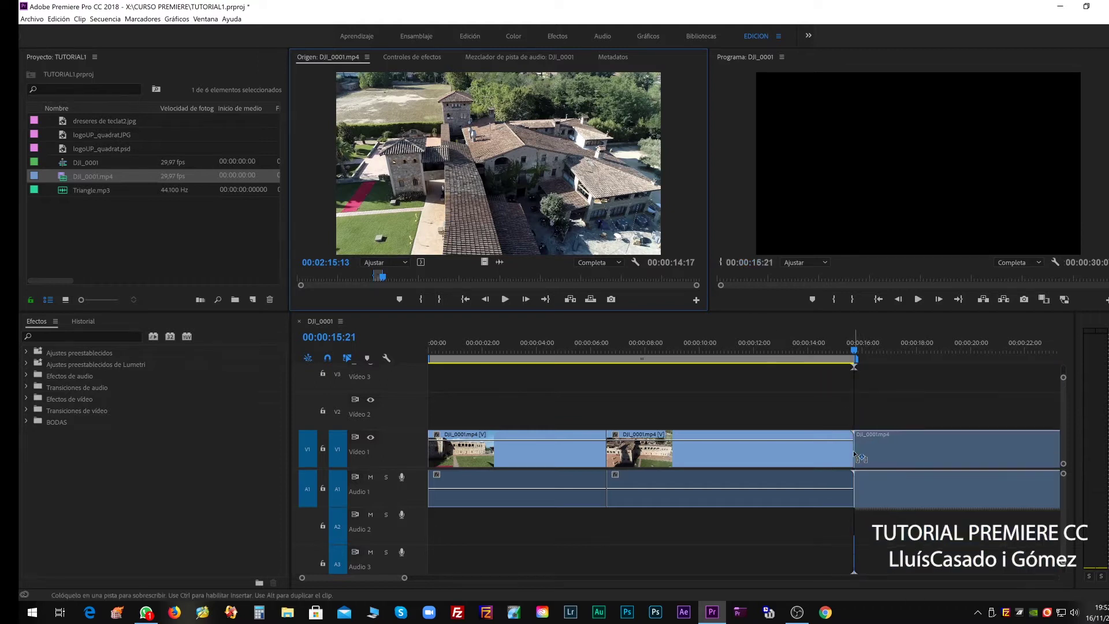
{"action": "left_click_drag", "start_coordinate": [866, 450], "coordinate": [856, 450]}
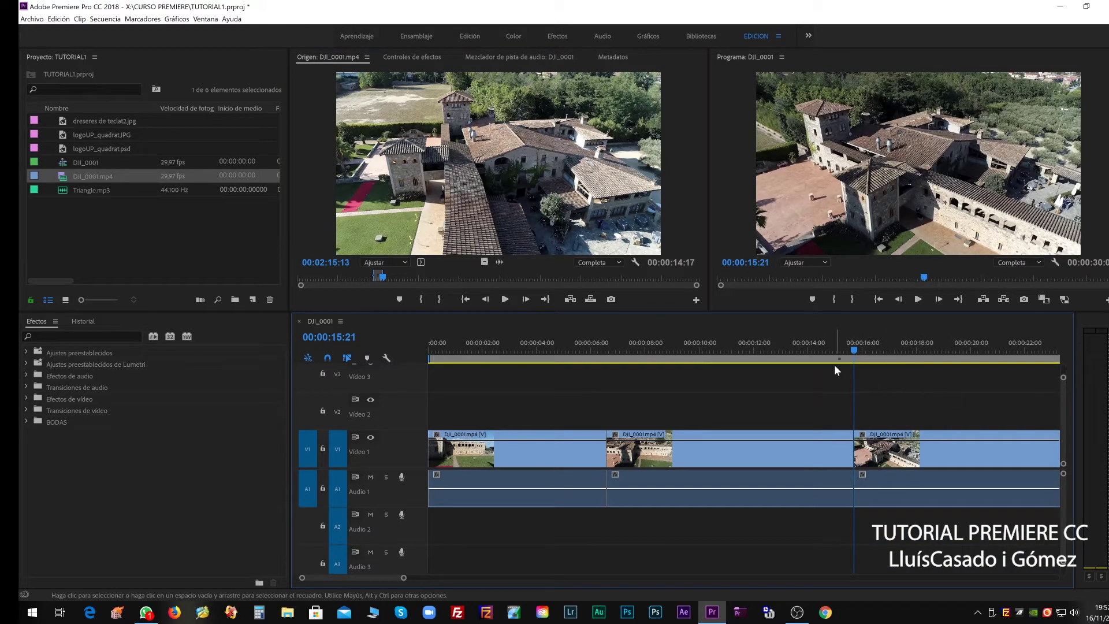
{"action": "key", "text": "End"}
Step: Mark the 00:00:32:10 overhead castle shot and drop it at 00:00:30:08, extending the sequence to 00:01:02:18
{"action": "left_click", "coordinate": [520, 179]}
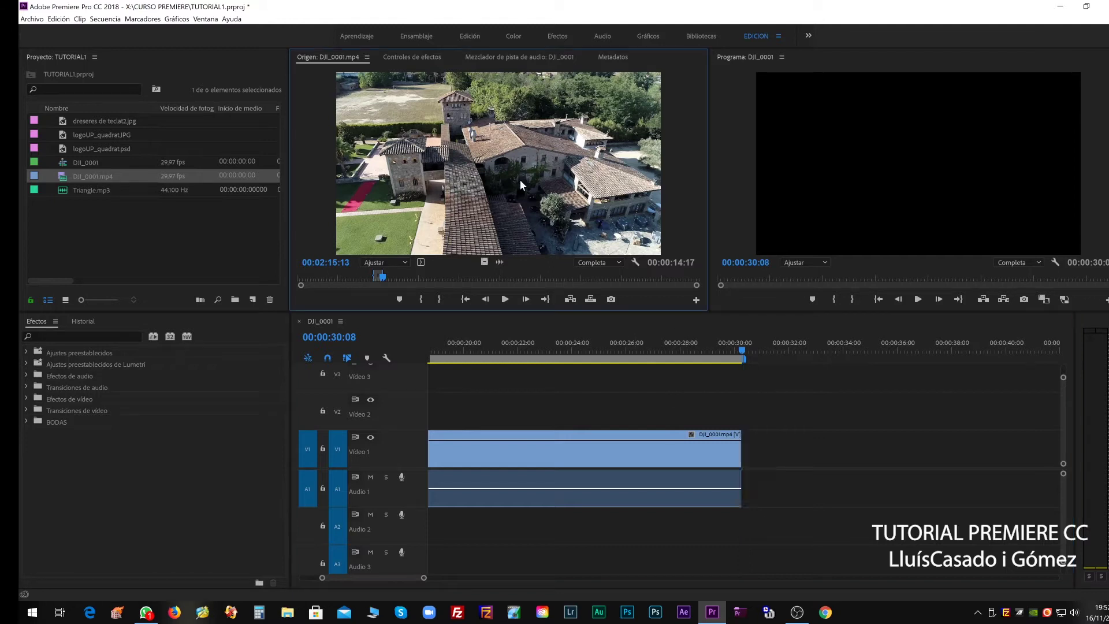
{"action": "key", "text": "shift+Right"}
{"action": "key", "text": "l"}
{"action": "key", "text": "l"}
{"action": "key", "text": "l"}
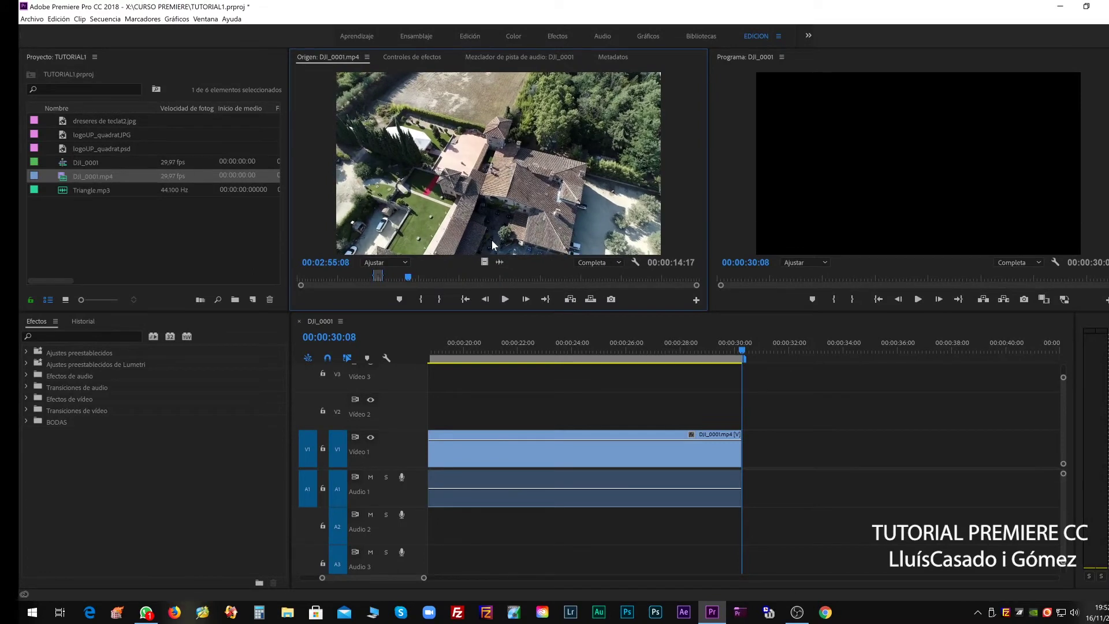
{"action": "key", "text": "i"}
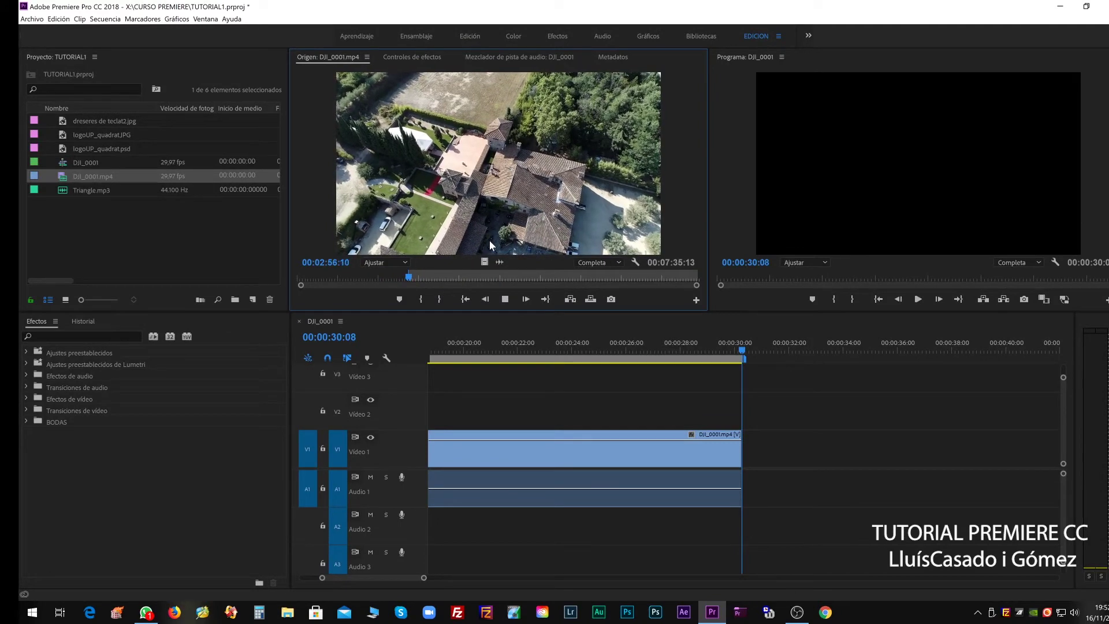
{"action": "key", "text": "l"}
{"action": "key", "text": "l"}
{"action": "key", "text": "l"}
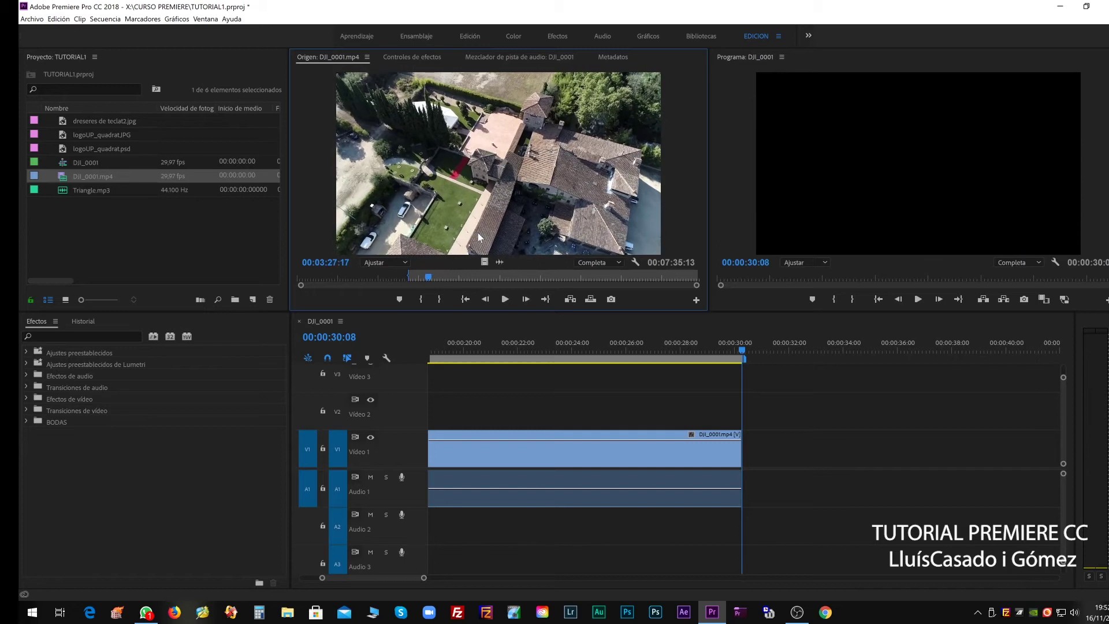
{"action": "key", "text": "o"}
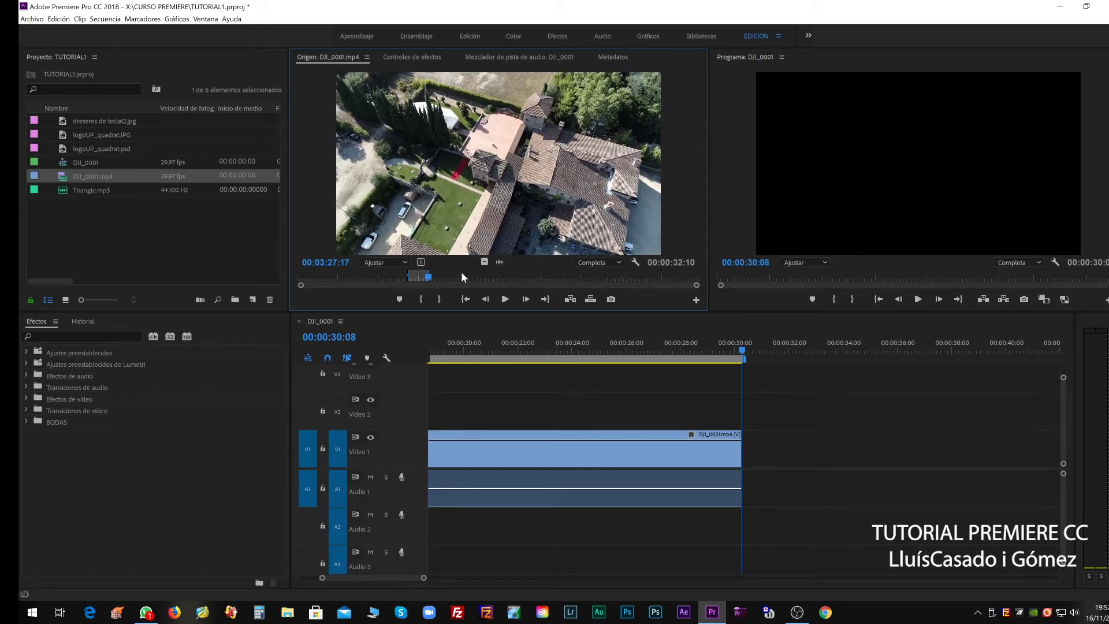
{"action": "left_click_drag", "start_coordinate": [458, 185], "coordinate": [793, 416]}
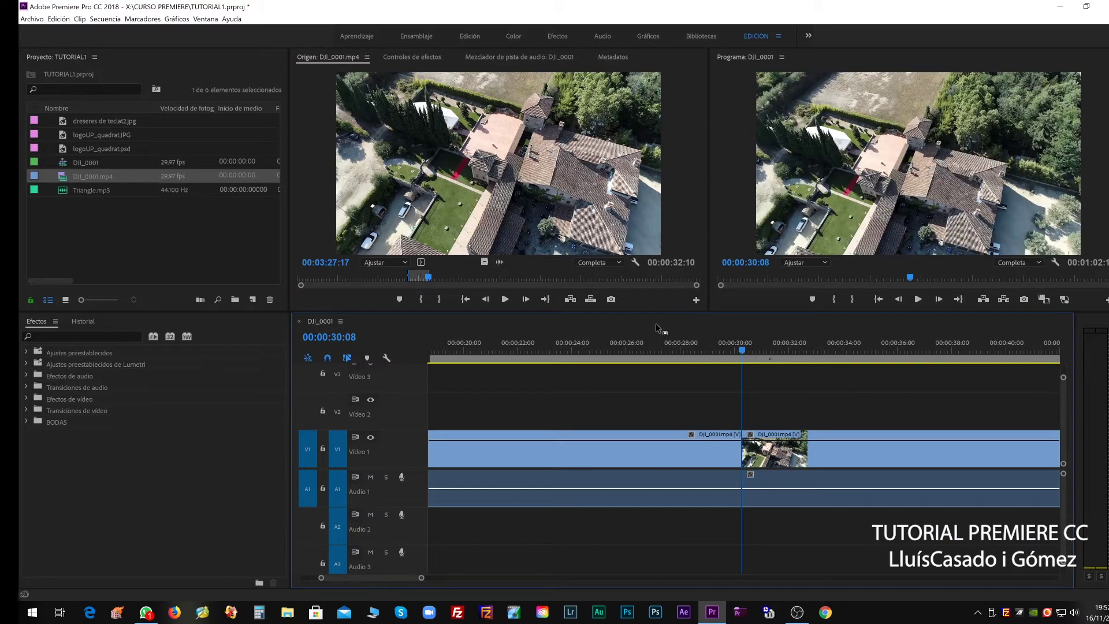
{"action": "key", "text": "End"}
{"action": "left_click", "coordinate": [508, 211]}
Step: Mark the stone archway shot with in and out points and append it to V1, ending at 00:01:18:02
{"action": "key", "text": "space"}
{"action": "key", "text": "l"}
{"action": "key", "text": "l"}
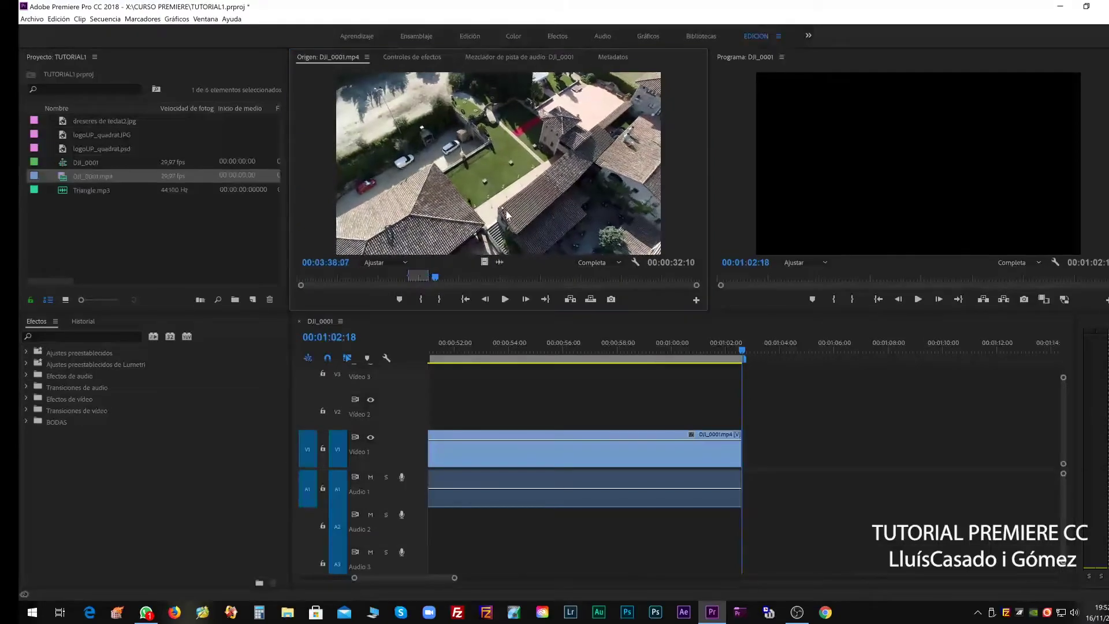
{"action": "left_click_drag", "start_coordinate": [449, 277], "coordinate": [485, 277]}
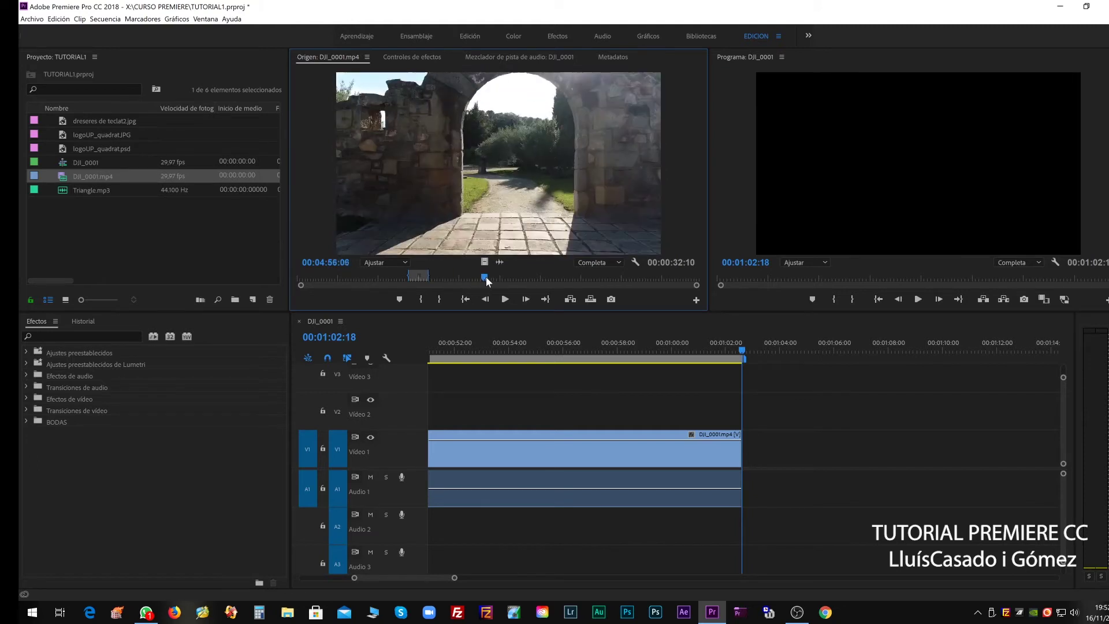
{"action": "left_click_drag", "start_coordinate": [486, 280], "coordinate": [496, 282]}
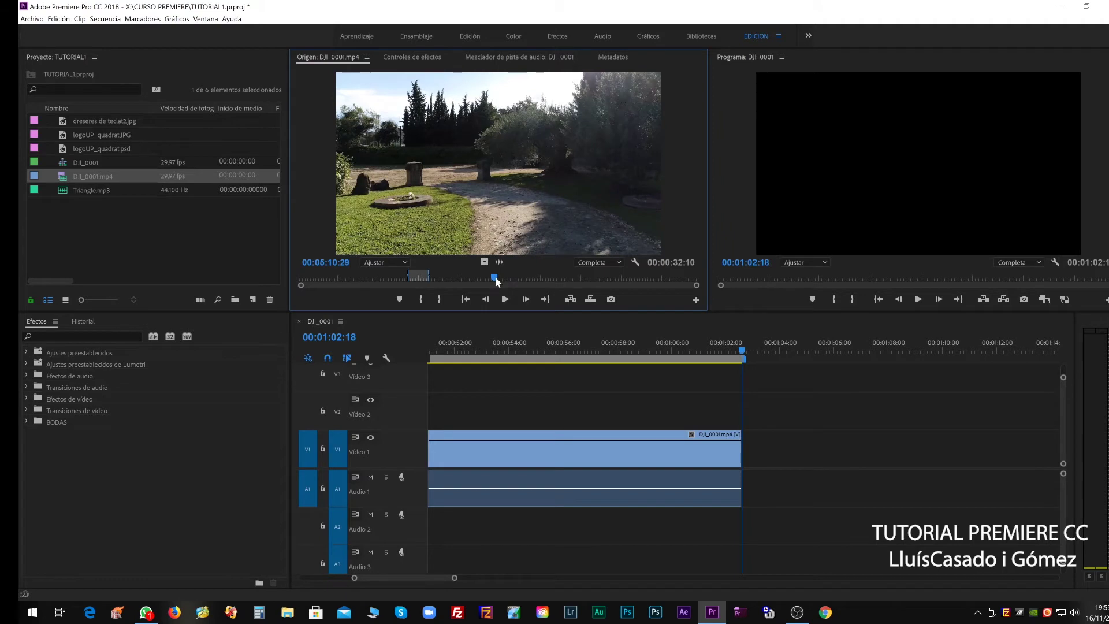
{"action": "key", "text": "i"}
{"action": "key", "text": "space"}
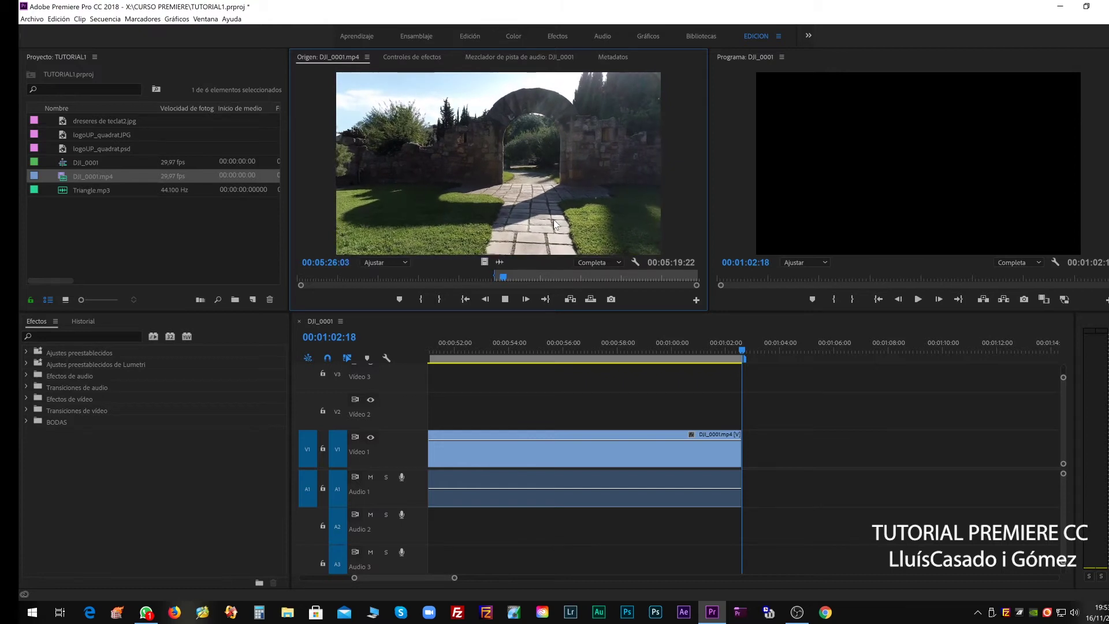
{"action": "key", "text": "o"}
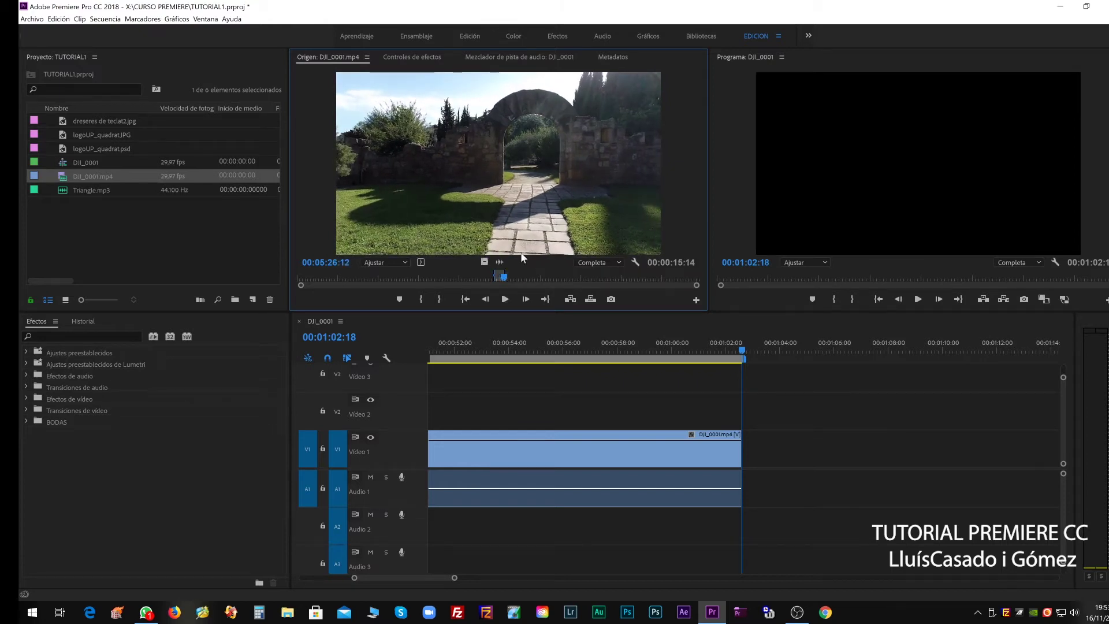
{"action": "left_click_drag", "start_coordinate": [511, 178], "coordinate": [816, 450]}
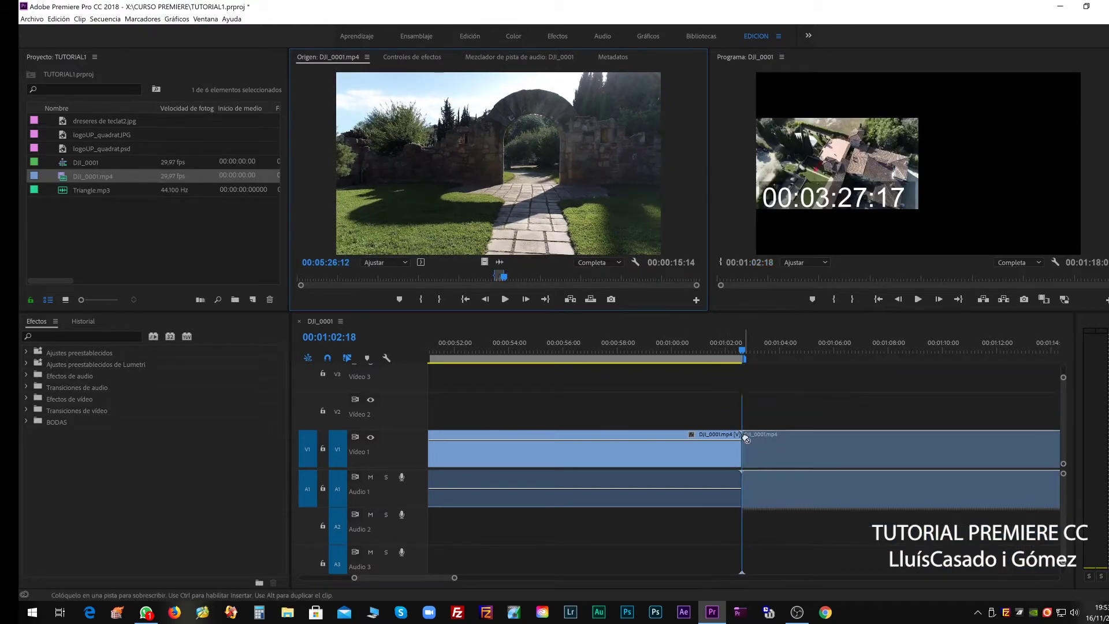
{"action": "key", "text": "Down"}
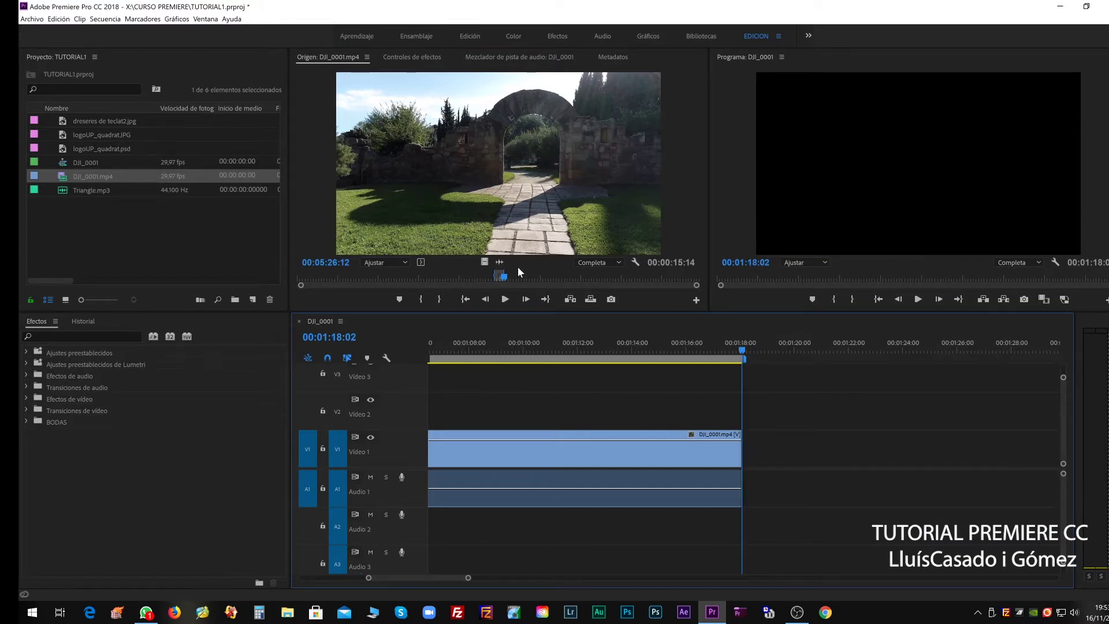
{"action": "left_click_drag", "start_coordinate": [503, 281], "coordinate": [511, 283]}
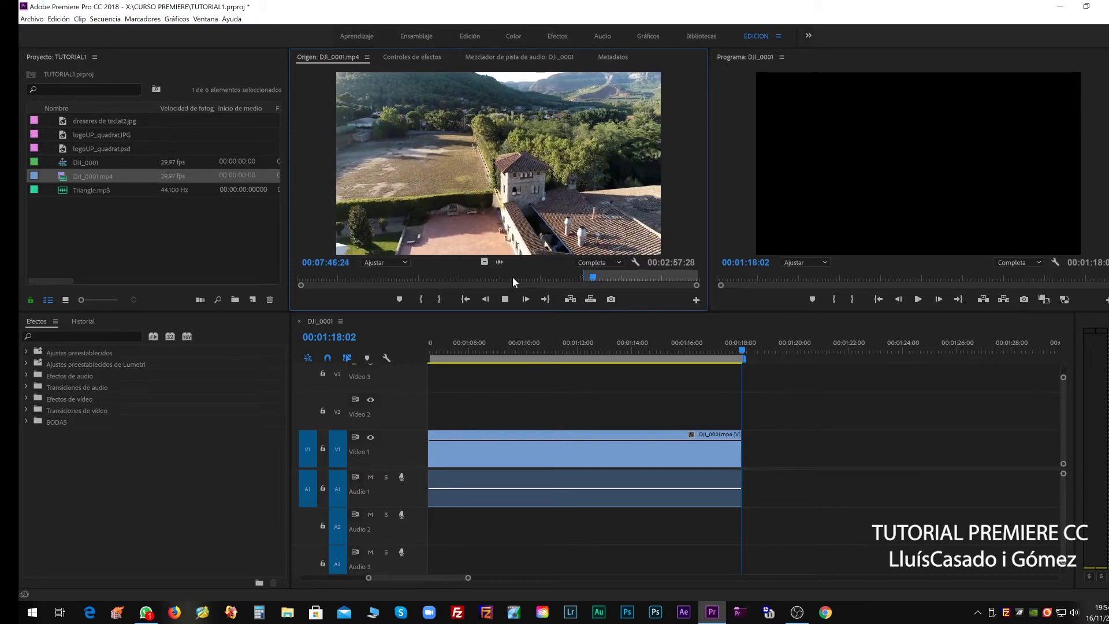
Step: Mark the aerial shot's end and insert the 00:00:15:11 shot, extending the sequence to 00:01:33:13
{"action": "key", "text": "space"}
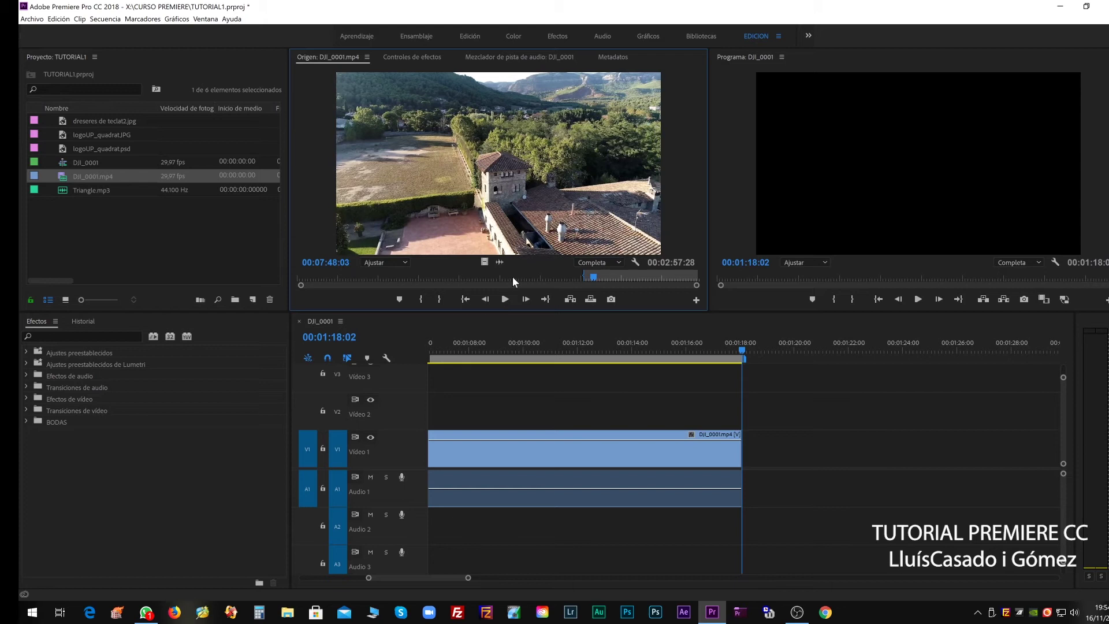
{"action": "key", "text": "o"}
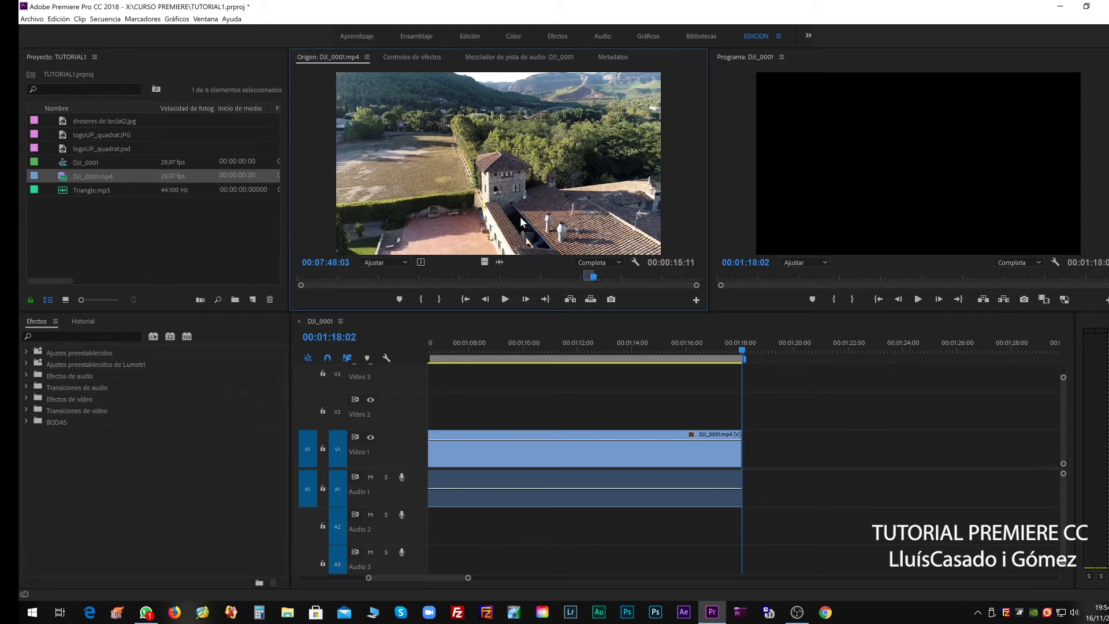
{"action": "key", "text": "comma"}
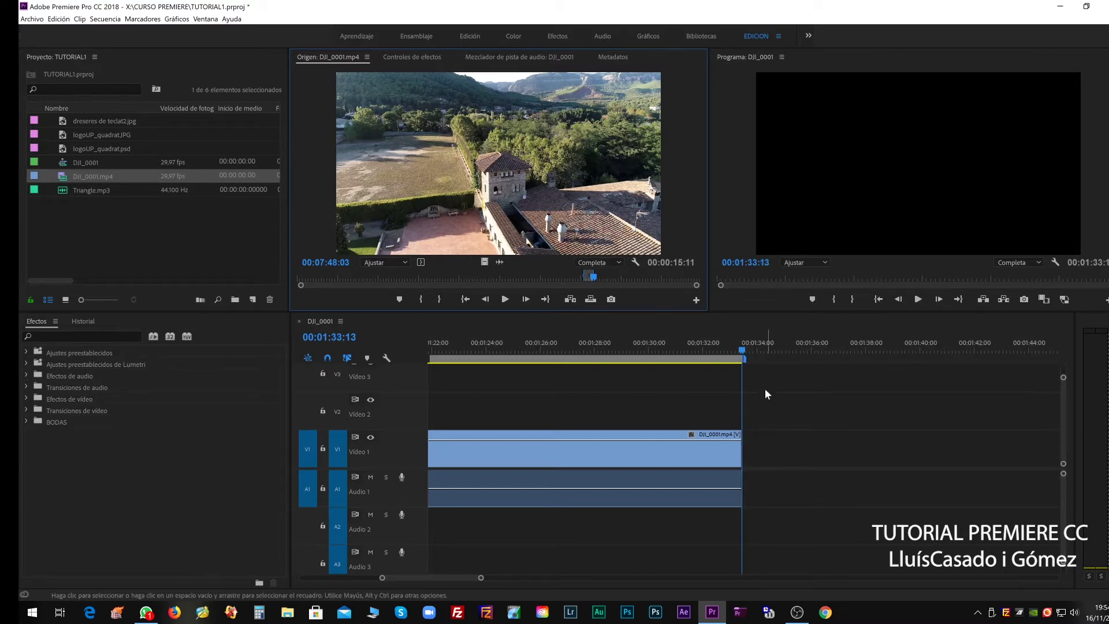
Step: Mark the courtyard shot with J/K/L and in/out points, then overwrite it at the sequence end
{"action": "key", "text": "l"}
{"action": "key", "text": "l"}
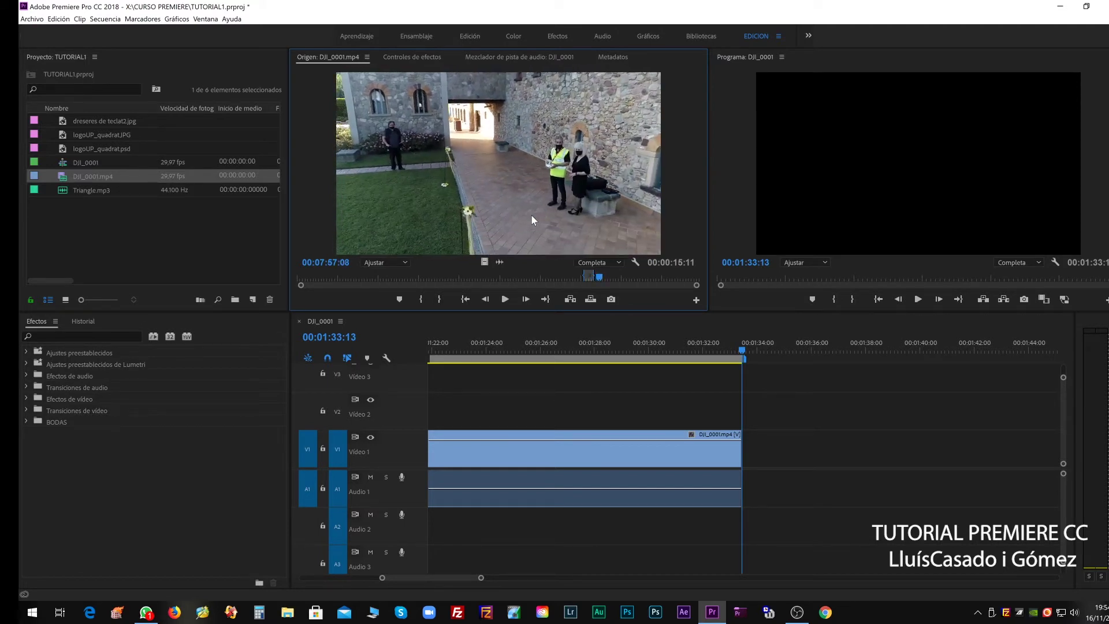
{"action": "key", "text": "j"}
{"action": "key", "text": "j"}
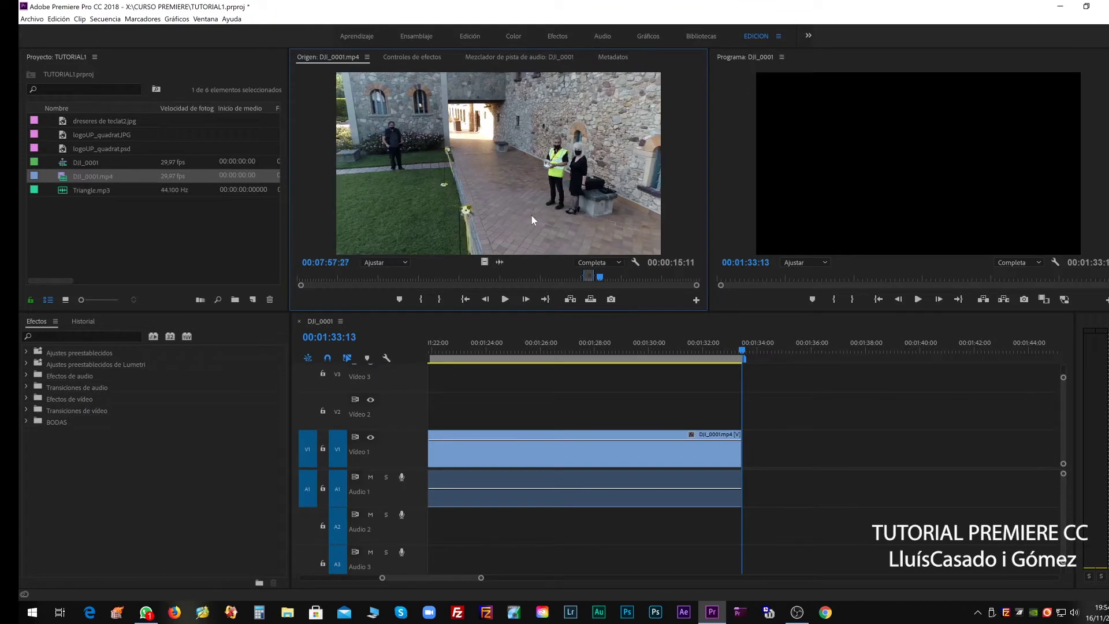
{"action": "key", "text": "k"}
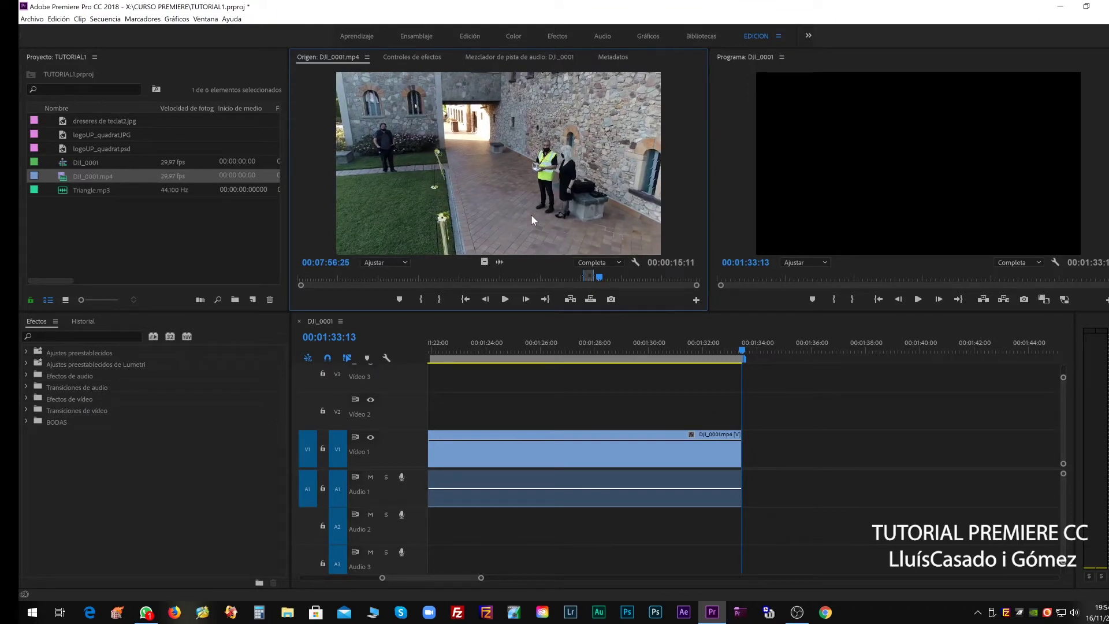
{"action": "key", "text": "i"}
{"action": "key", "text": "l"}
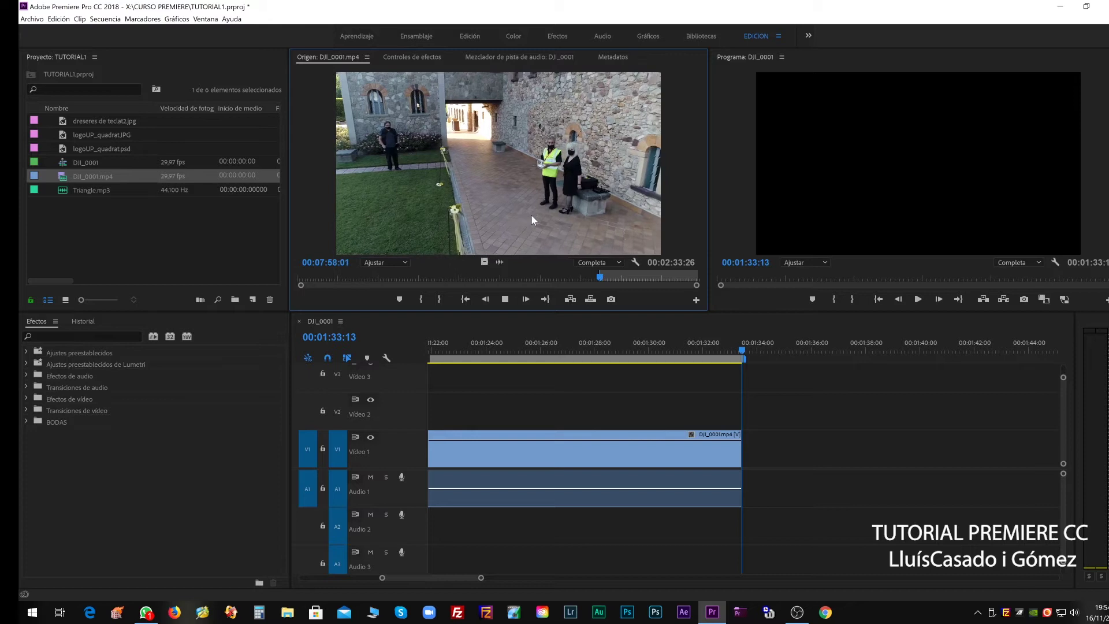
{"action": "key", "text": "k"}
{"action": "key", "text": "i"}
{"action": "key", "text": "l"}
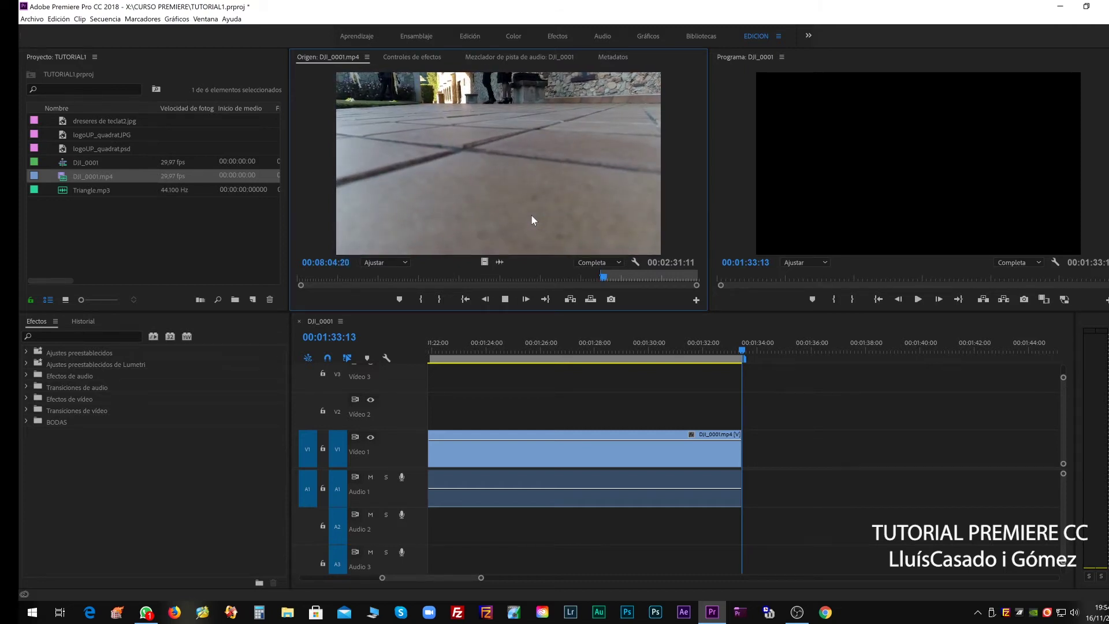
{"action": "key", "text": "k"}
{"action": "key", "text": "o"}
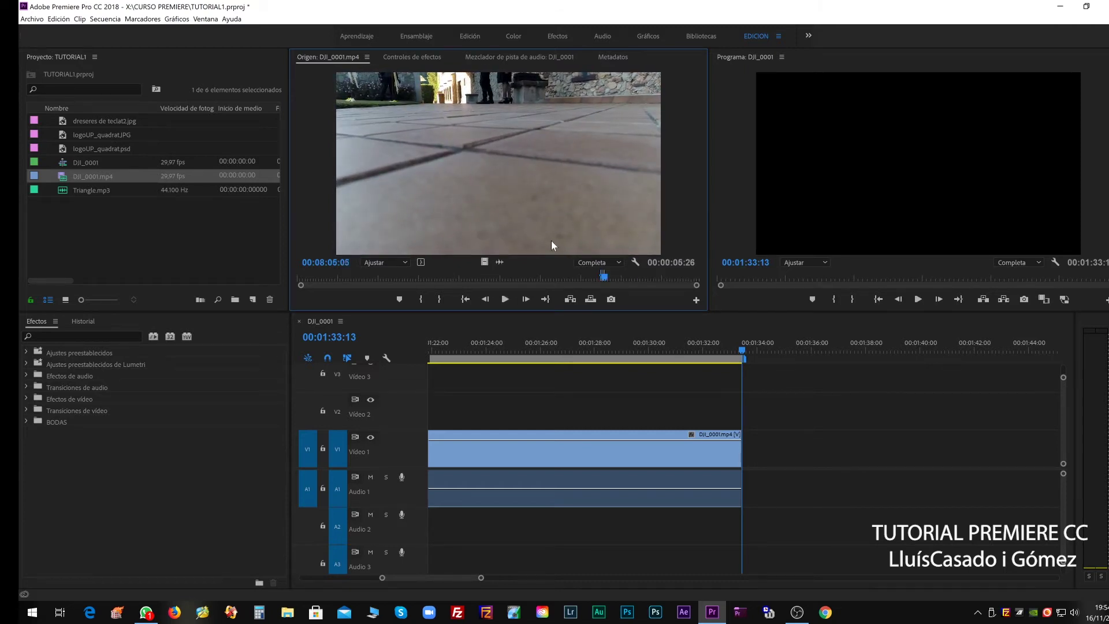
{"action": "key", "text": "."}
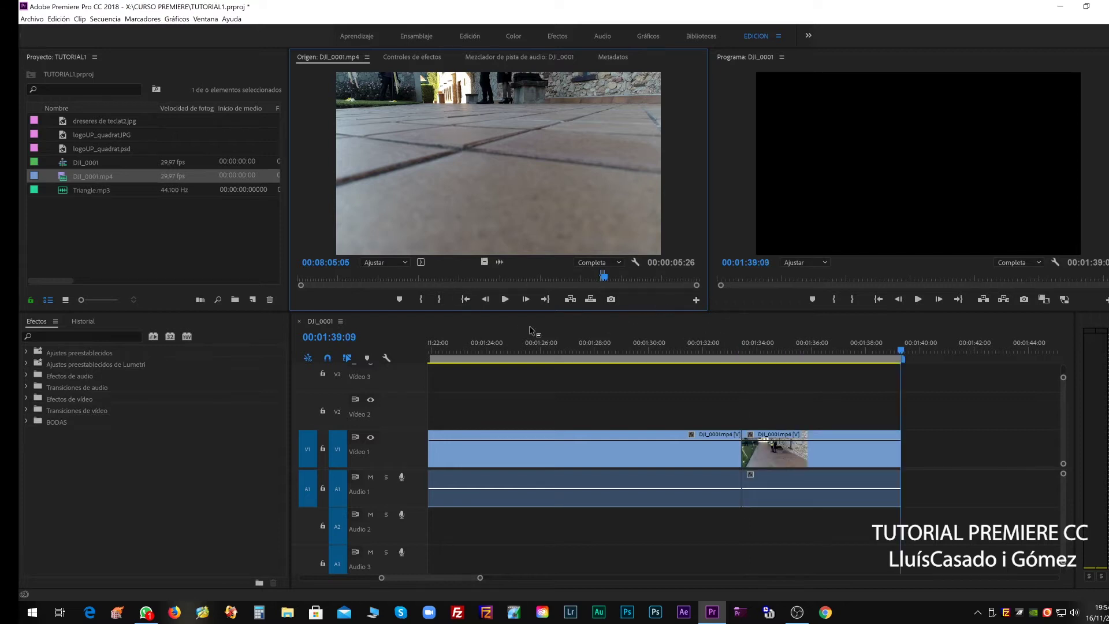
{"action": "left_click", "coordinate": [626, 349]}
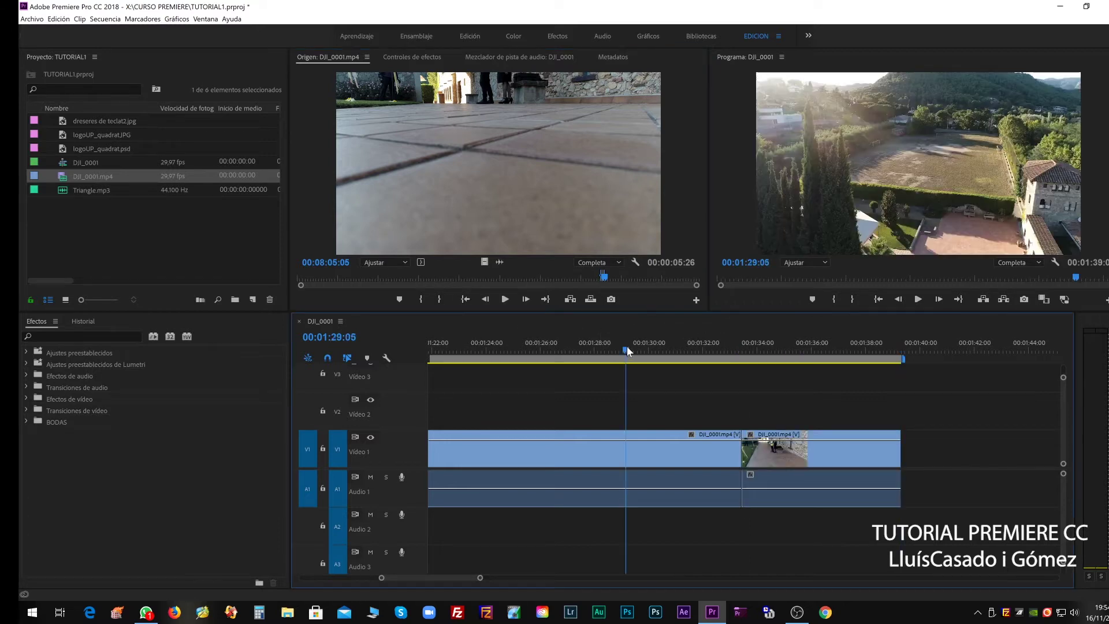
{"action": "key", "text": "minus"}
{"action": "key", "text": "minus"}
{"action": "key", "text": "minus"}
{"action": "key", "text": "minus"}
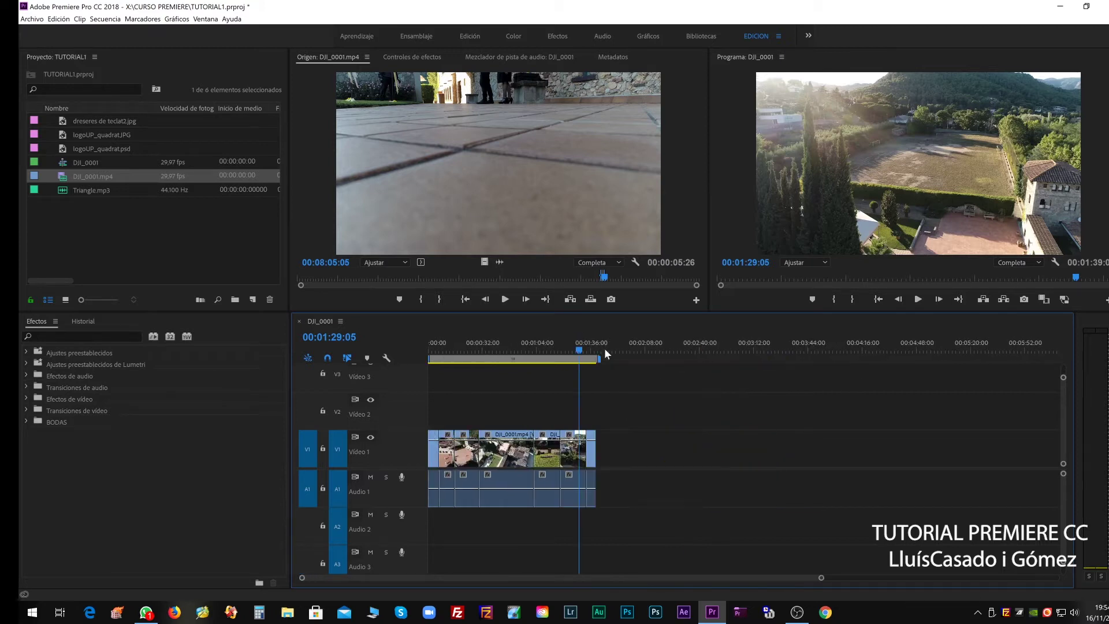
{"action": "key", "text": "Home"}
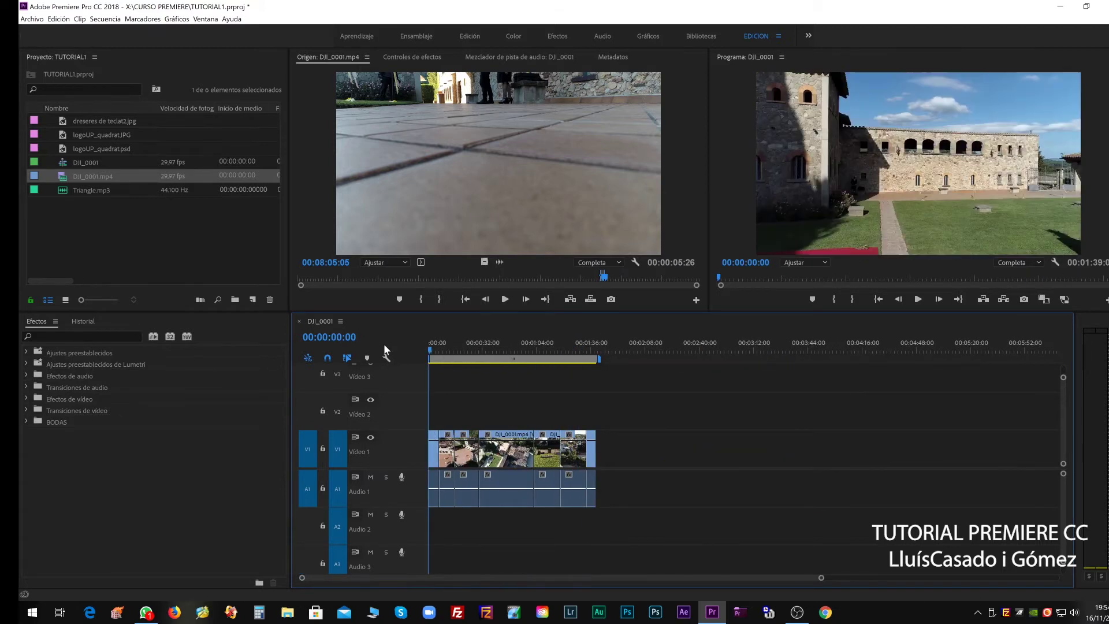
{"action": "key", "text": "equal"}
{"action": "key", "text": "equal"}
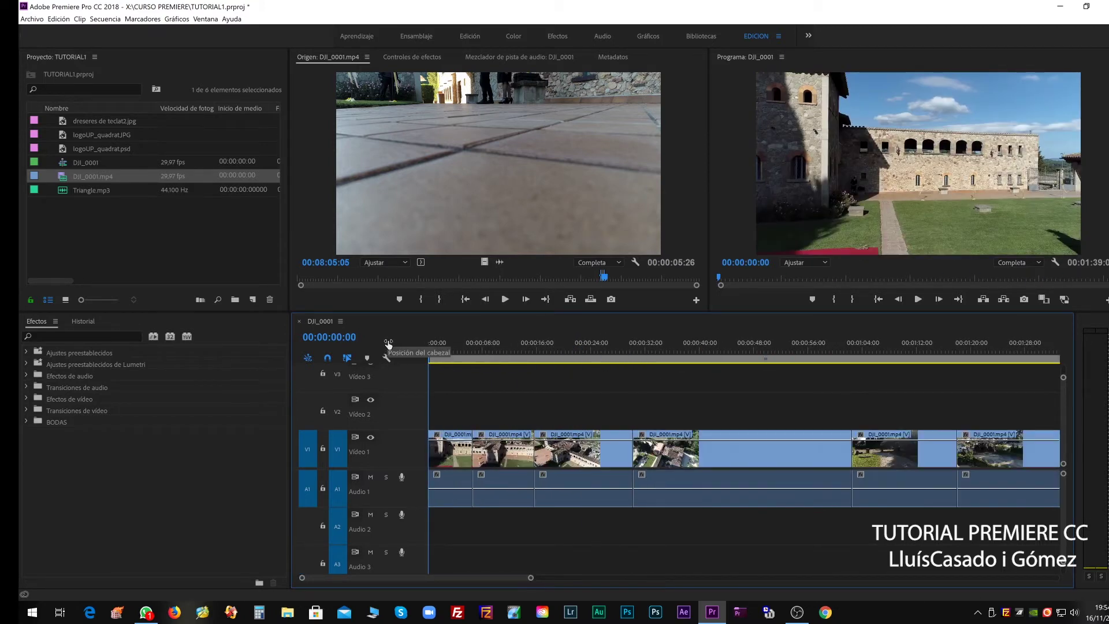
{"action": "key", "text": "minus"}
{"action": "key", "text": "space"}
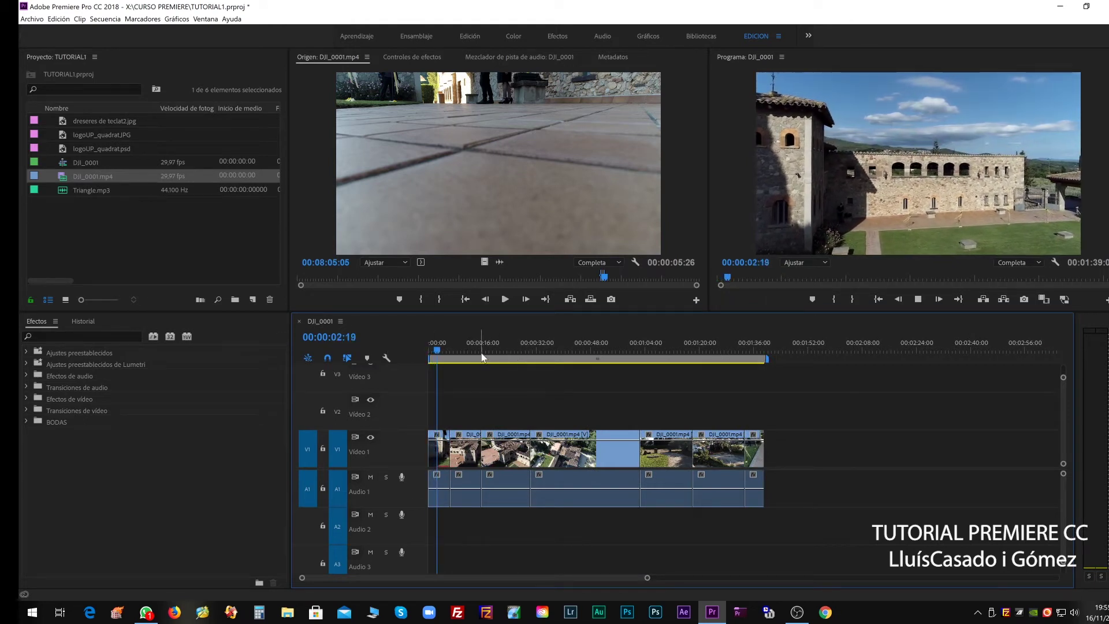
{"action": "left_click", "coordinate": [446, 350]}
{"action": "left_click_drag", "start_coordinate": [445, 349], "coordinate": [449, 352]}
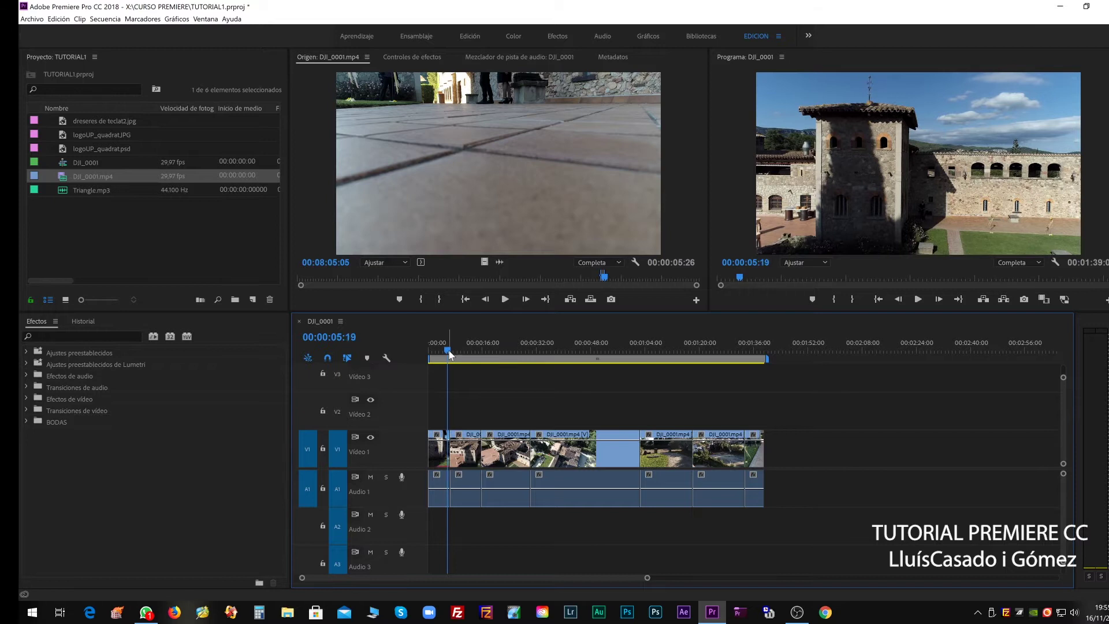
{"action": "key", "text": "space"}
{"action": "left_click", "coordinate": [480, 351]}
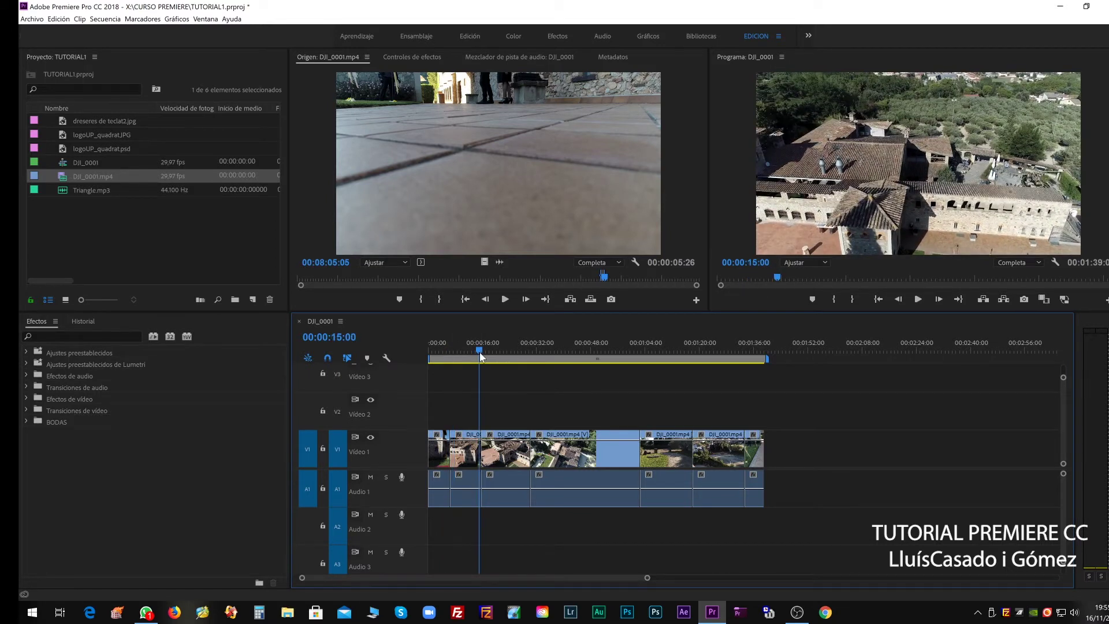
{"action": "key", "text": "space"}
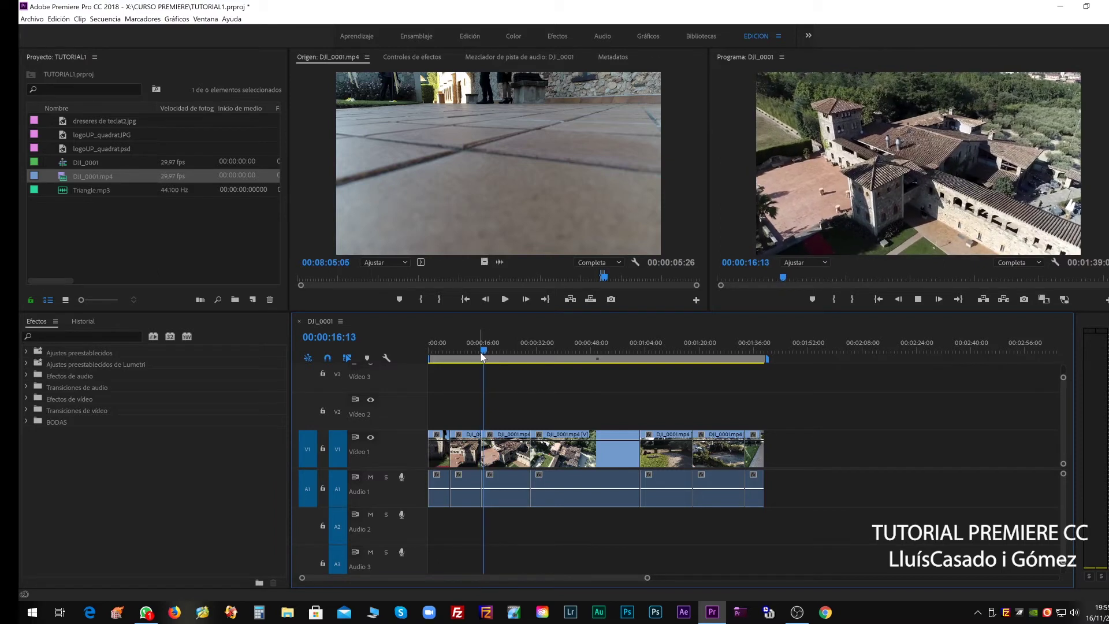
{"action": "key", "text": "space"}
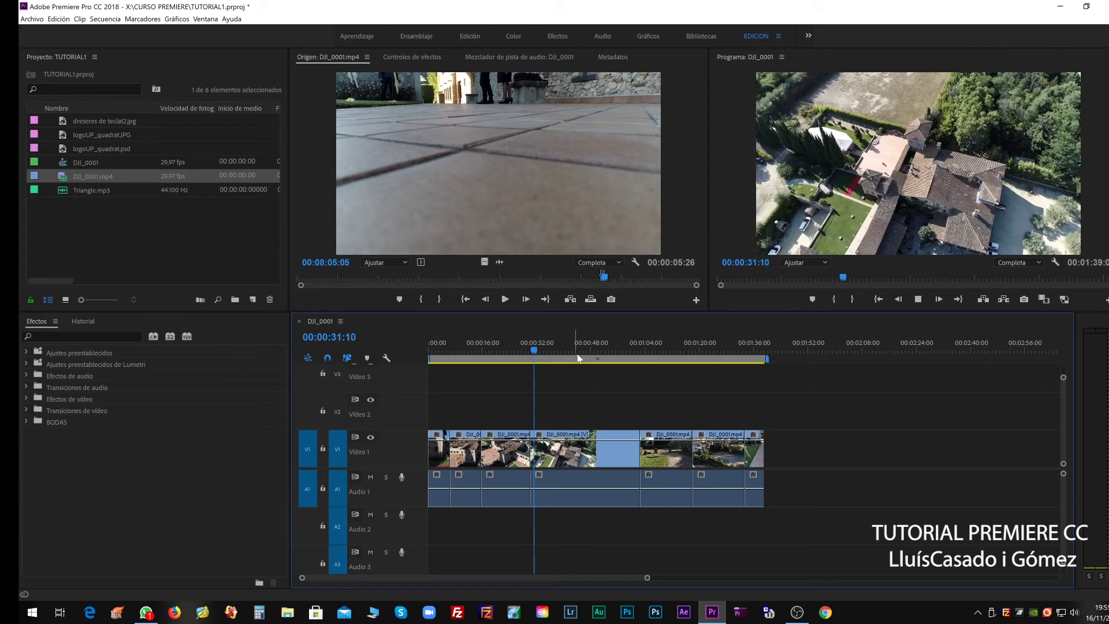
{"action": "key", "text": "space"}
{"action": "key", "text": "space"}
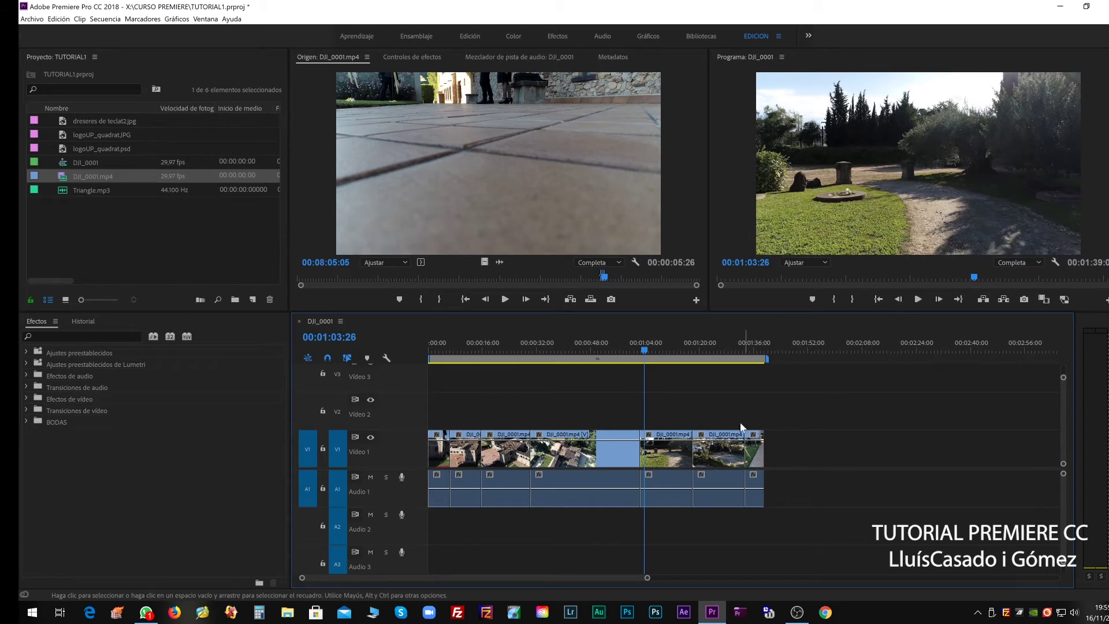
{"action": "key", "text": "Home"}
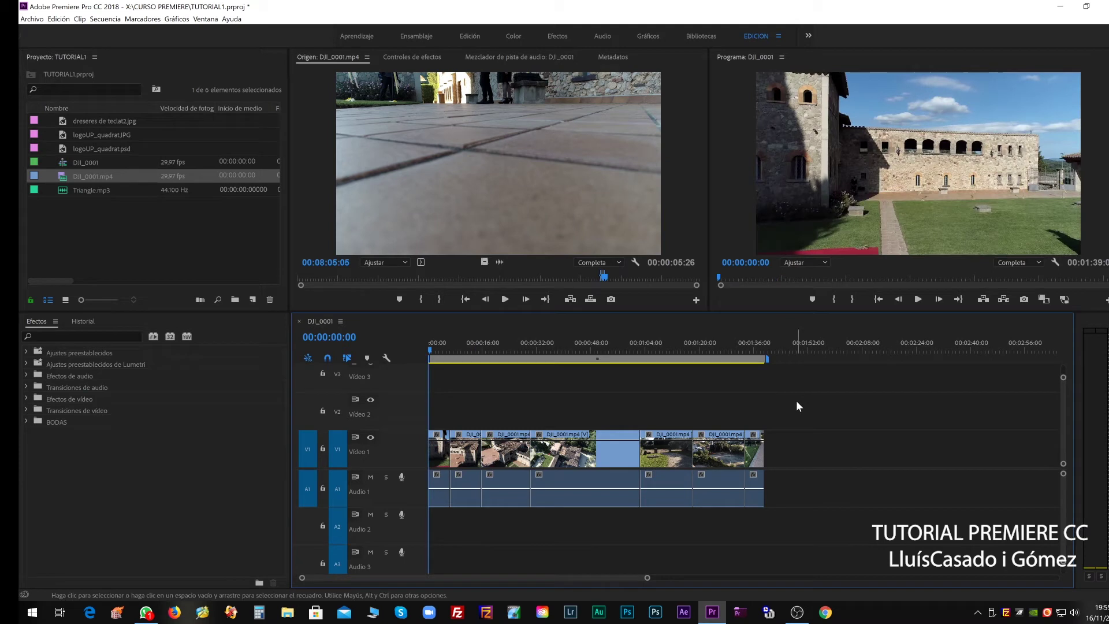
Step: Select all seven drone clips with their audio and apply default transitions at every cut
{"action": "left_click_drag", "start_coordinate": [797, 402], "coordinate": [621, 456]}
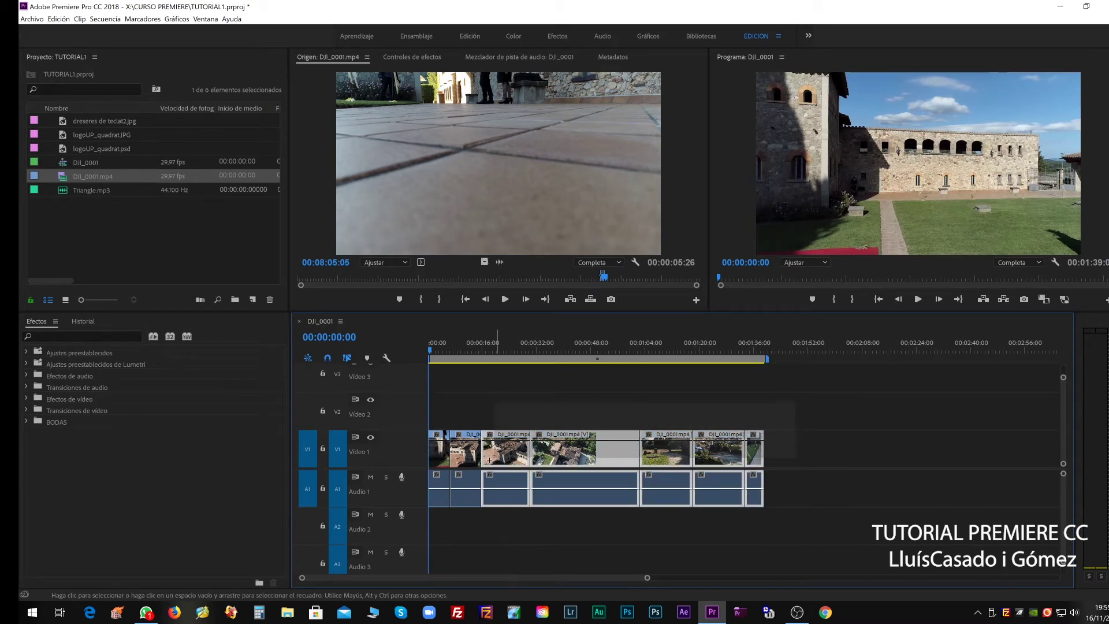
{"action": "left_click_drag", "start_coordinate": [490, 459], "coordinate": [435, 462]}
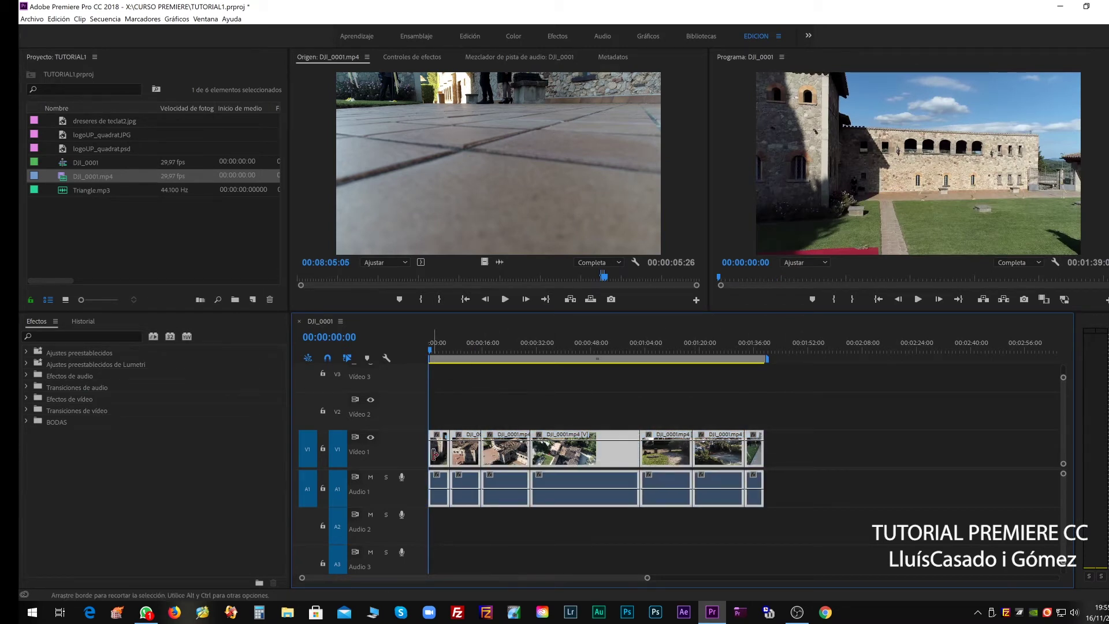
{"action": "key", "text": "ctrl+d"}
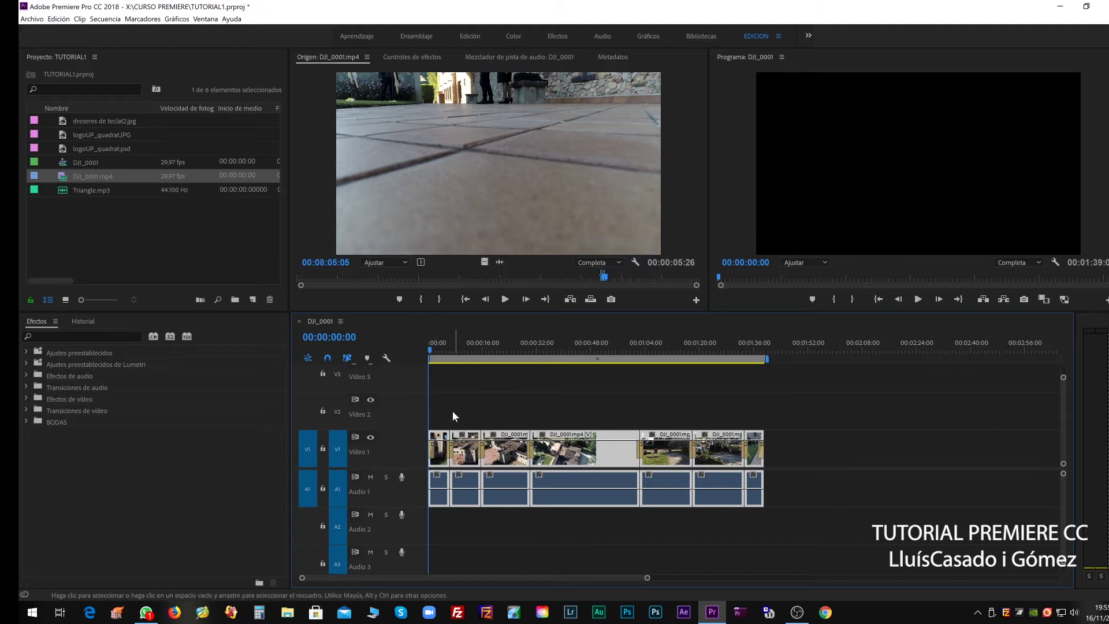
Step: Play the sequence, jumping to about 29 seconds and past one minute to preview the transitions
{"action": "key", "text": "space"}
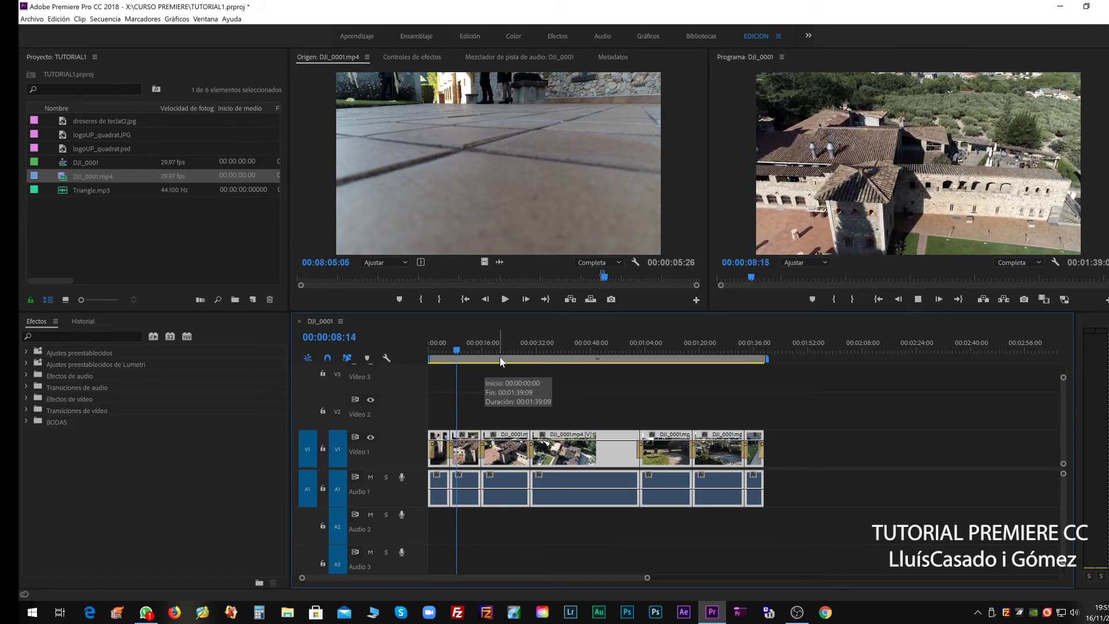
{"action": "left_click", "coordinate": [524, 354]}
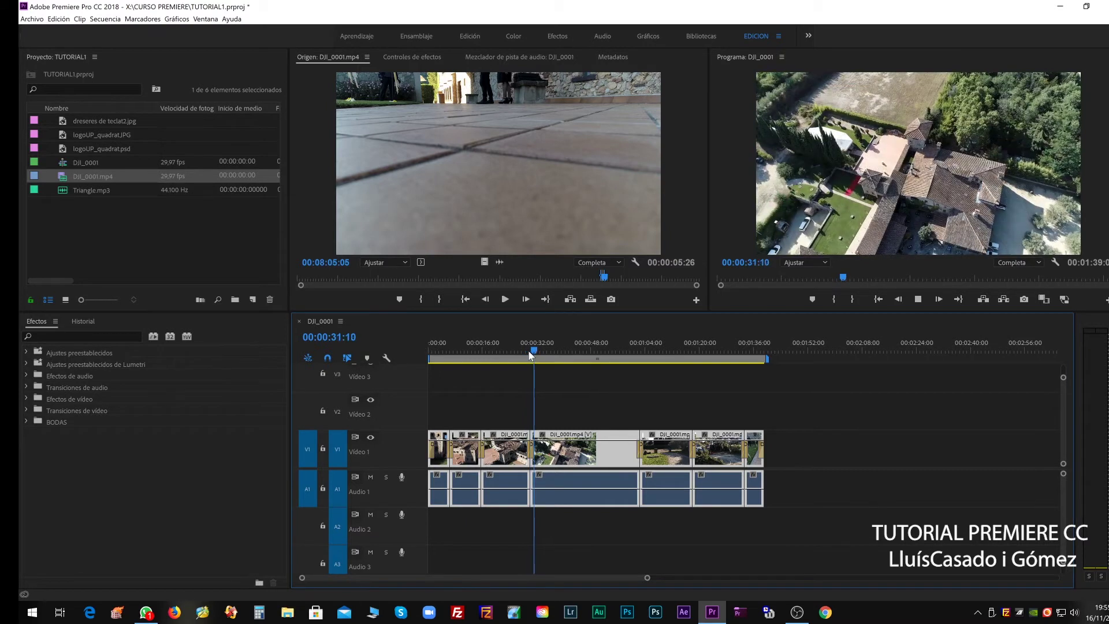
{"action": "left_click", "coordinate": [636, 350]}
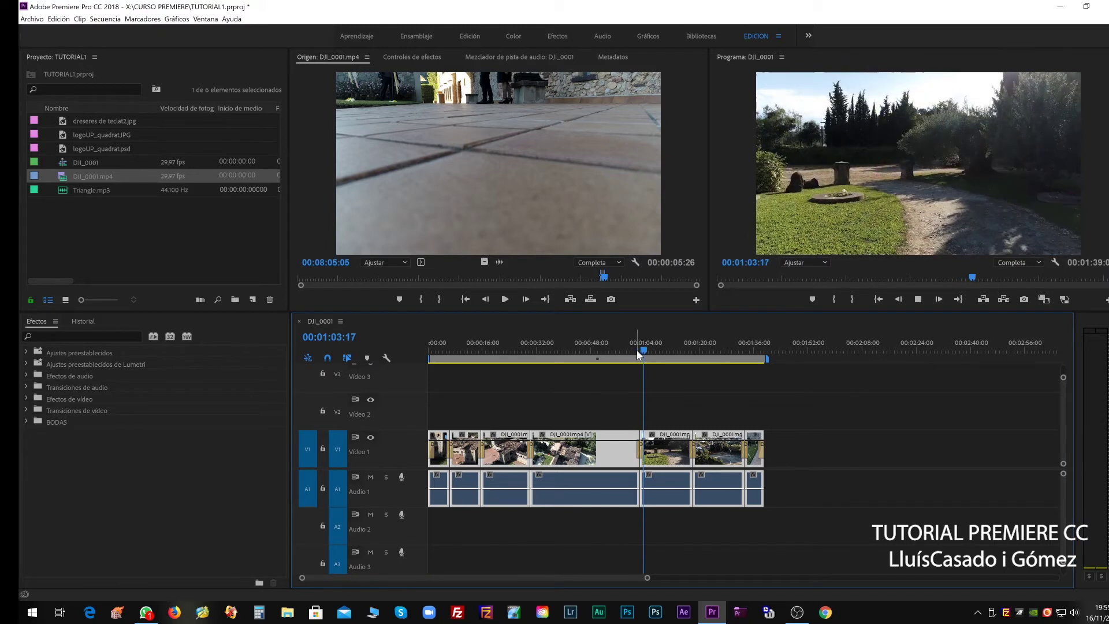
{"action": "key", "text": "space"}
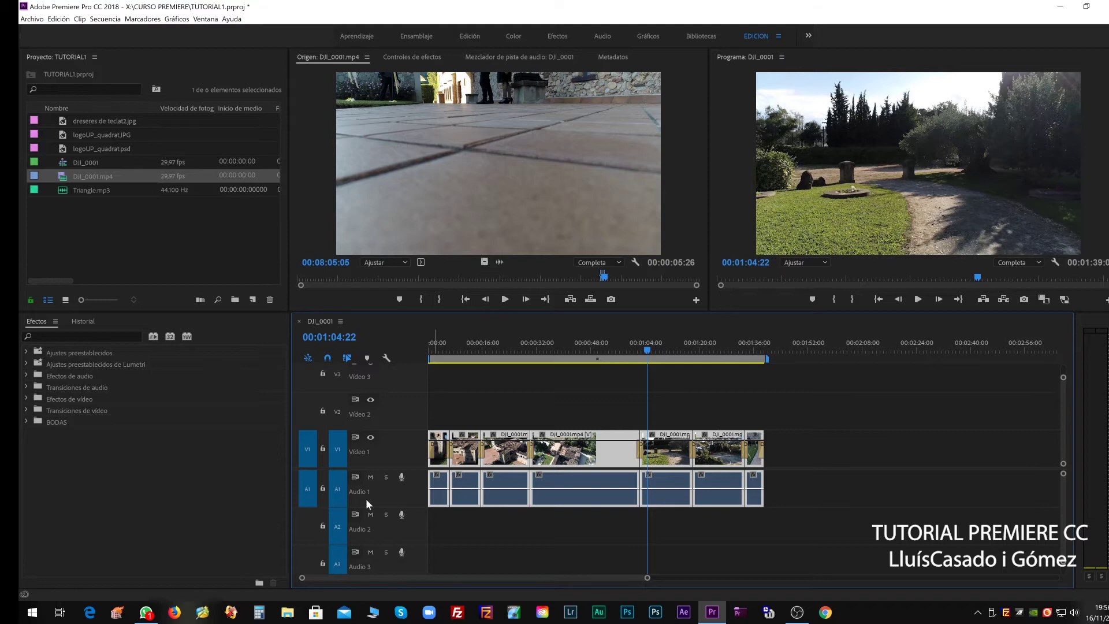
Step: Delete the drone clips' original audio while Video 1 is locked, then unlock it
{"action": "left_click", "coordinate": [322, 448]}
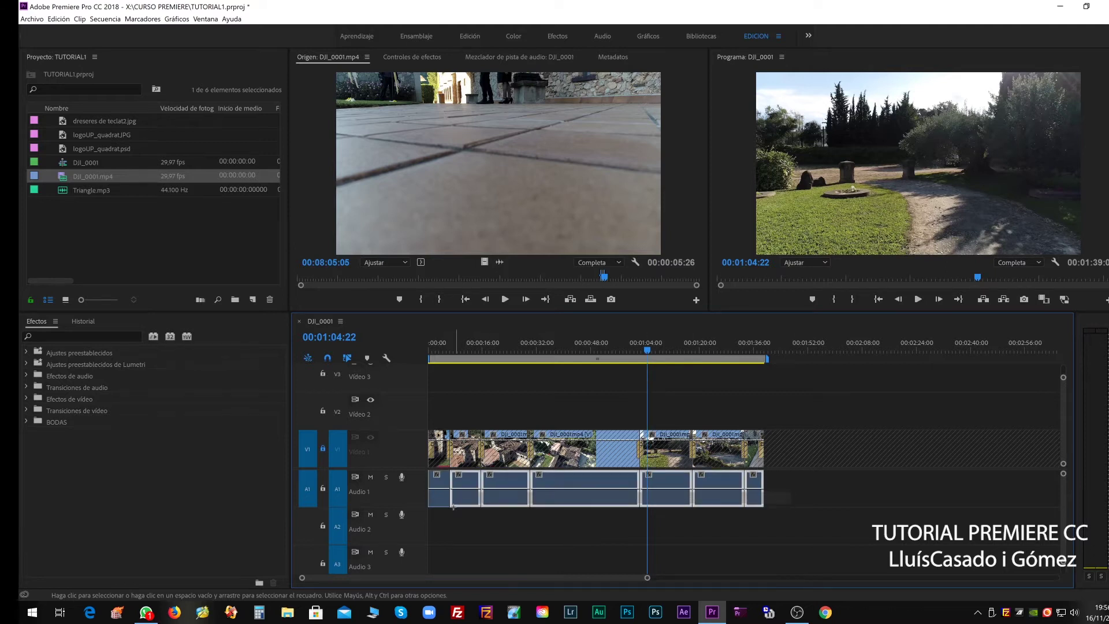
{"action": "key", "text": "Delete"}
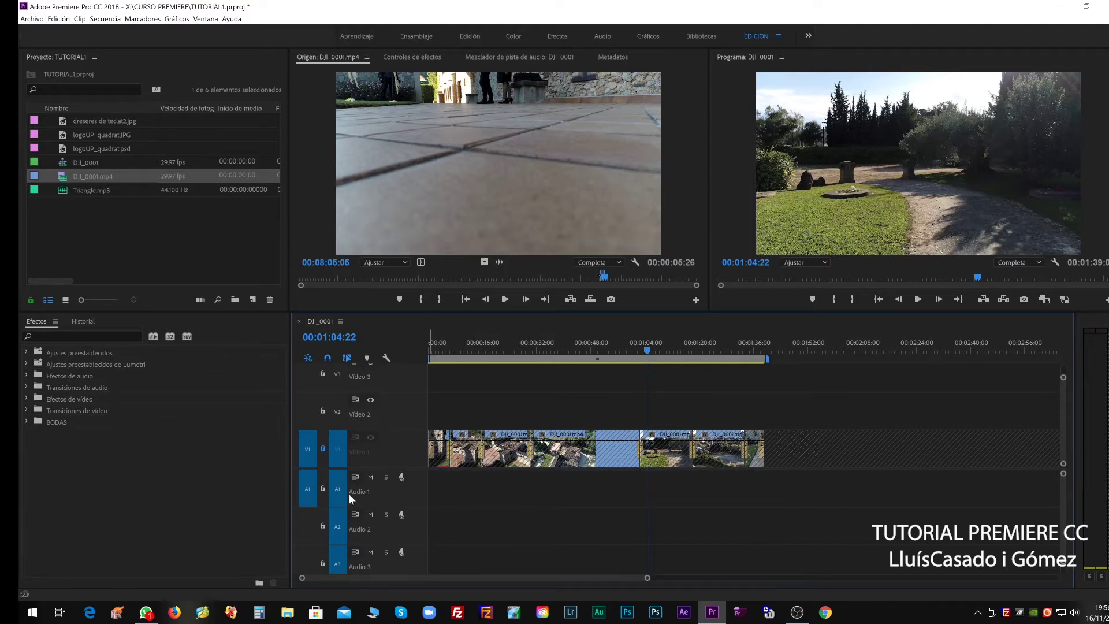
{"action": "left_click", "coordinate": [323, 448]}
Step: Load Triangle.mp3 with an in point at 00:00:02:12 and place it on Audio 1 at the sequence start
{"action": "double_click", "coordinate": [61, 190]}
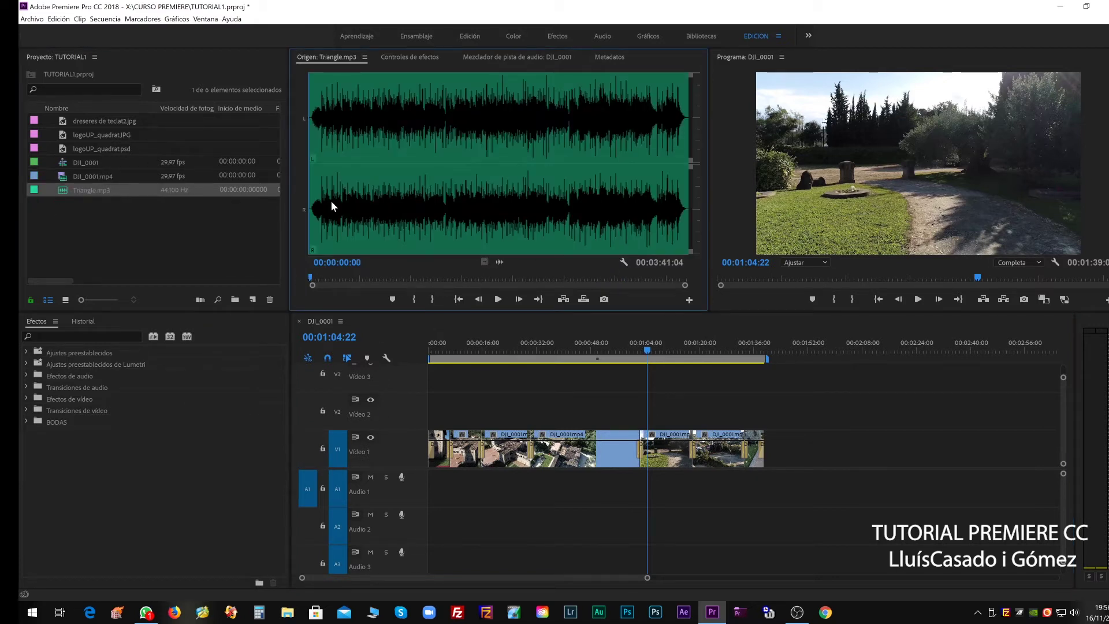
{"action": "key", "text": "space"}
{"action": "key", "text": "space"}
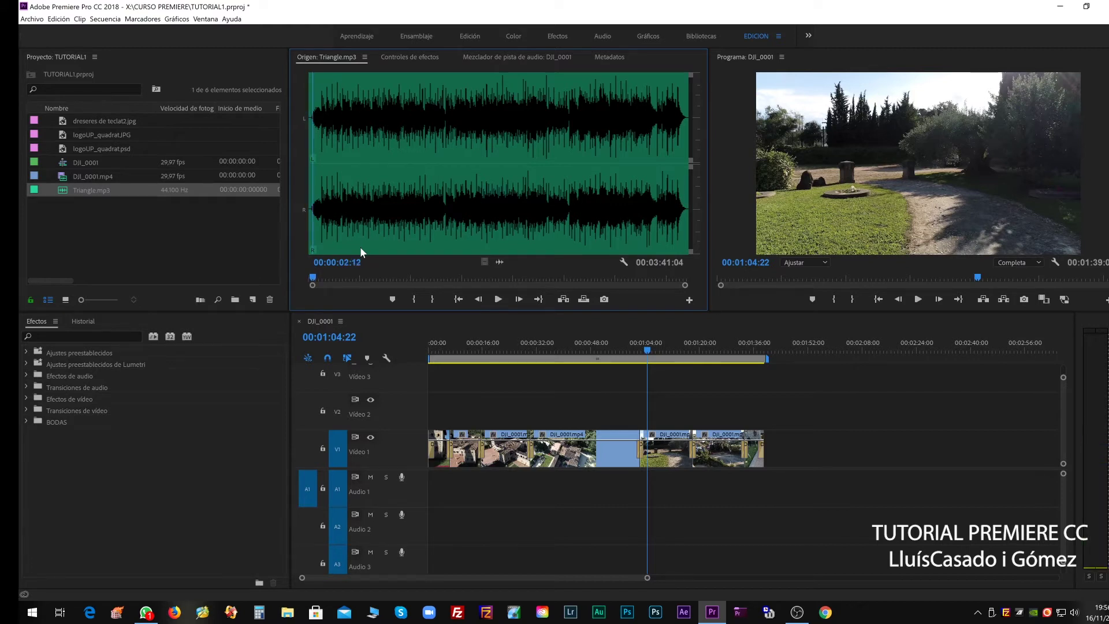
{"action": "key", "text": "i"}
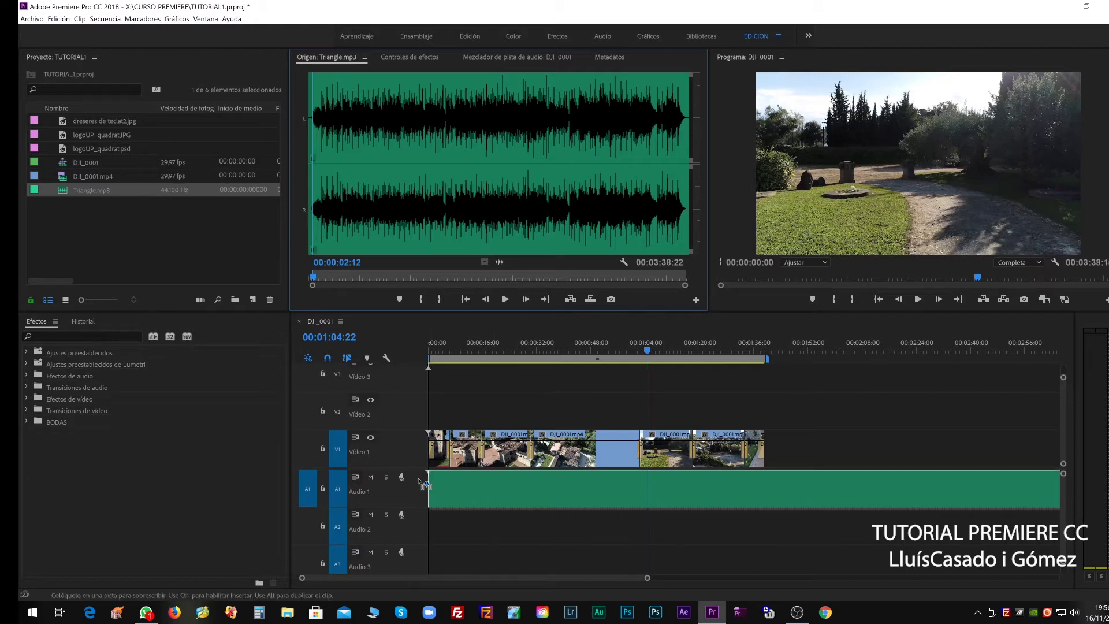
{"action": "left_click_drag", "start_coordinate": [434, 480], "coordinate": [430, 482]}
Step: Cut the music where the video ends, delete the leftover tail, and add fade-in and fade-out
{"action": "key", "text": "c"}
{"action": "left_click", "coordinate": [765, 488]}
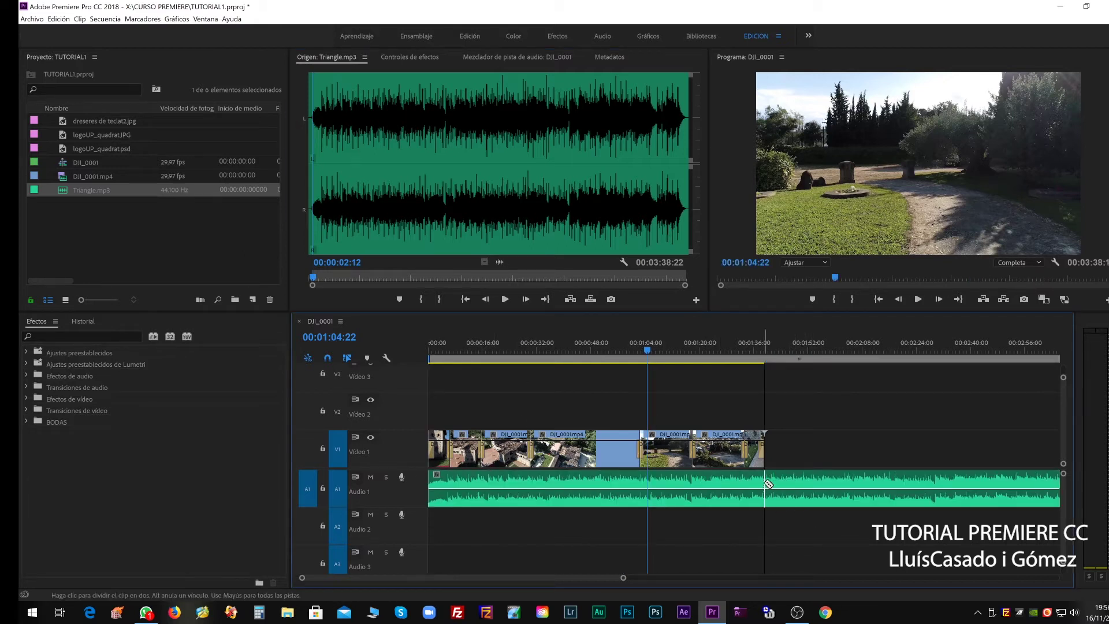
{"action": "key", "text": "v"}
{"action": "left_click", "coordinate": [812, 481]}
{"action": "key", "text": "Delete"}
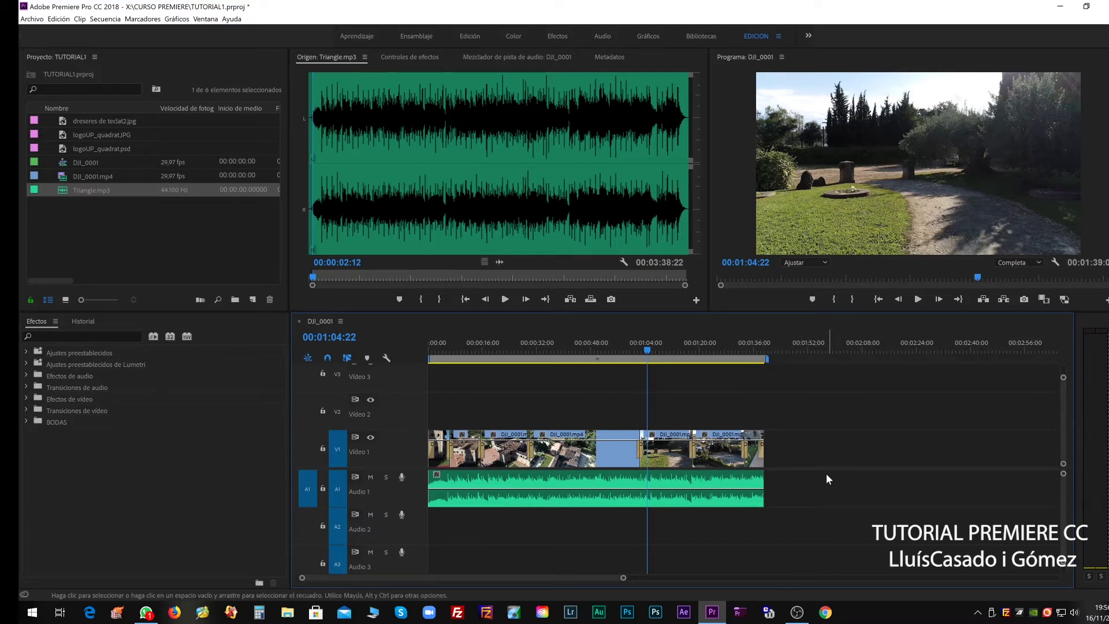
{"action": "left_click", "coordinate": [708, 484]}
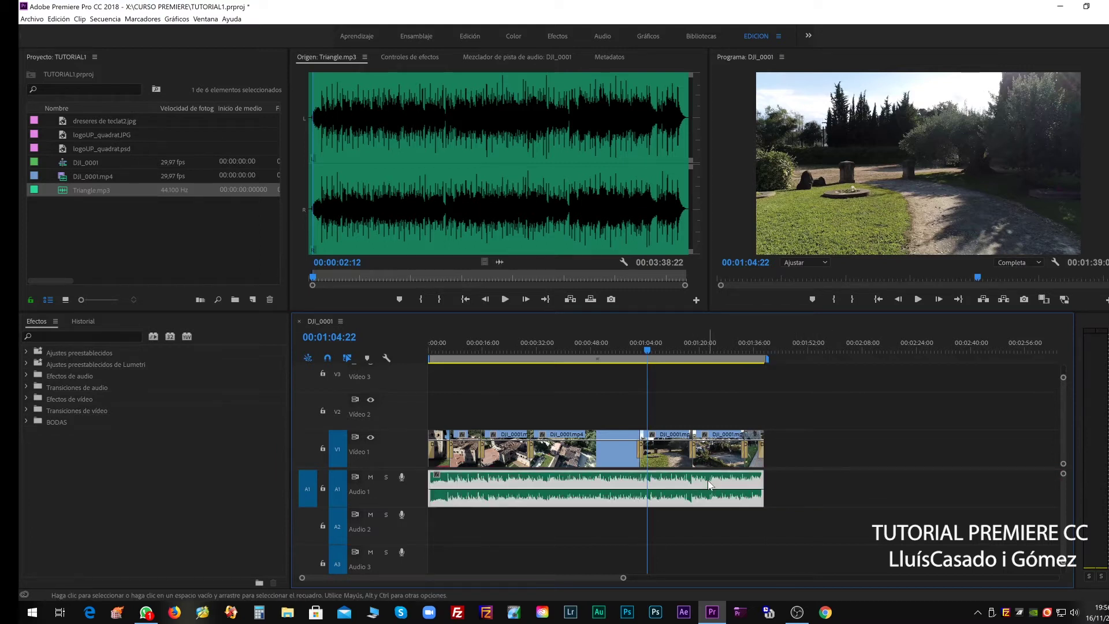
{"action": "key", "text": "ctrl+shift+d"}
{"action": "left_click", "coordinate": [447, 346]}
{"action": "left_click_drag", "start_coordinate": [435, 344], "coordinate": [408, 351]}
{"action": "key", "text": "space"}
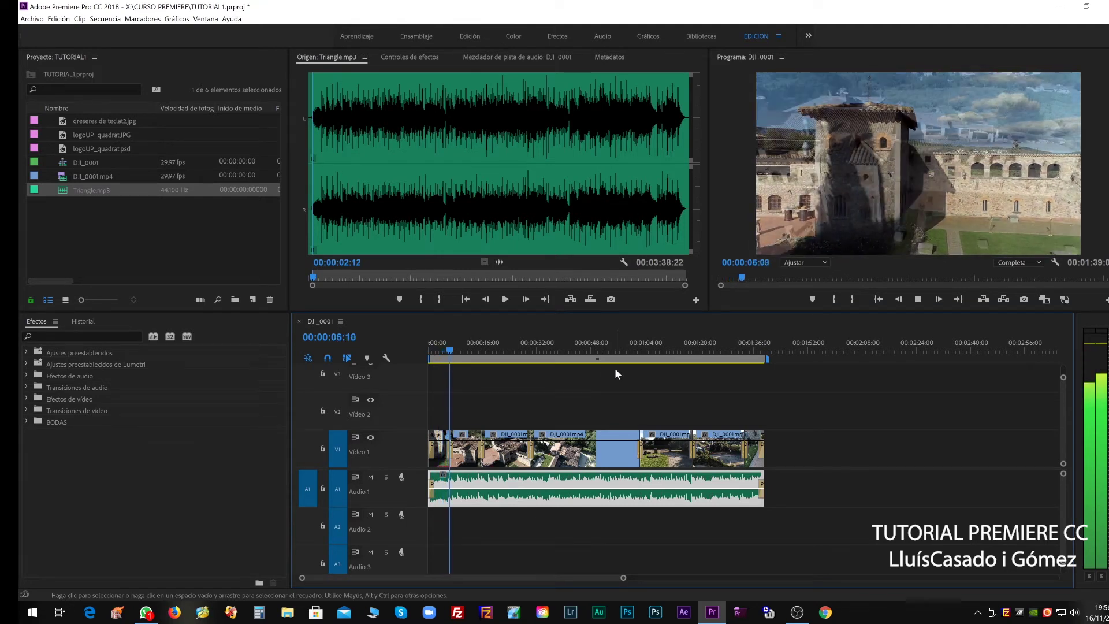
{"action": "key", "text": "space"}
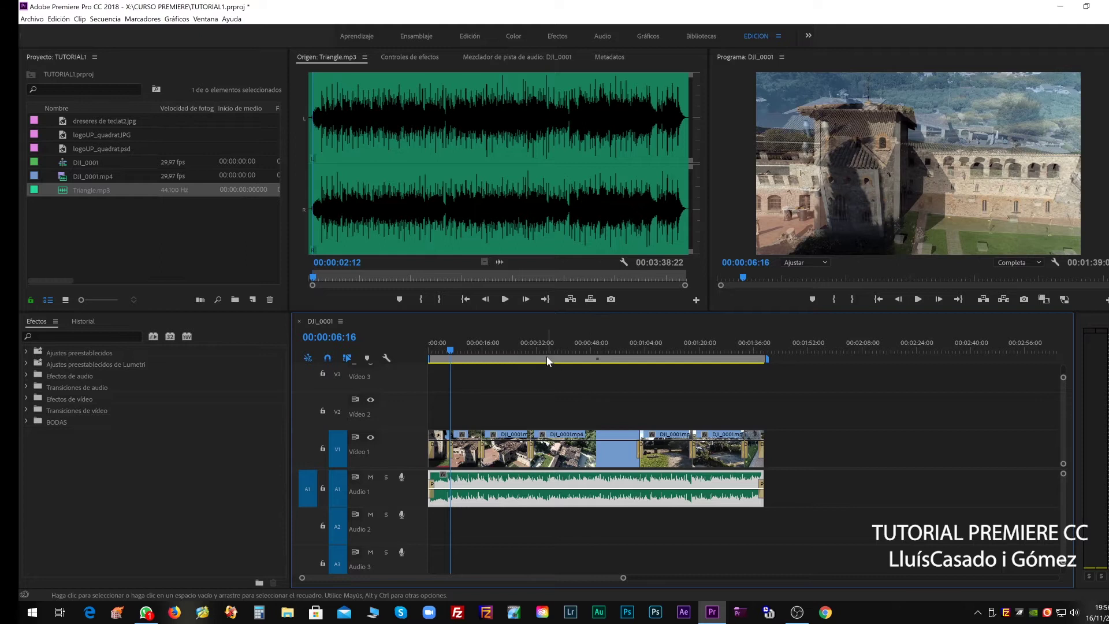
{"action": "mouse_move", "coordinate": [482, 351]}
{"action": "left_mouse_down"}
{"action": "mouse_move", "coordinate": [430, 359]}
{"action": "mouse_move", "coordinate": [440, 360]}
{"action": "left_mouse_up"}
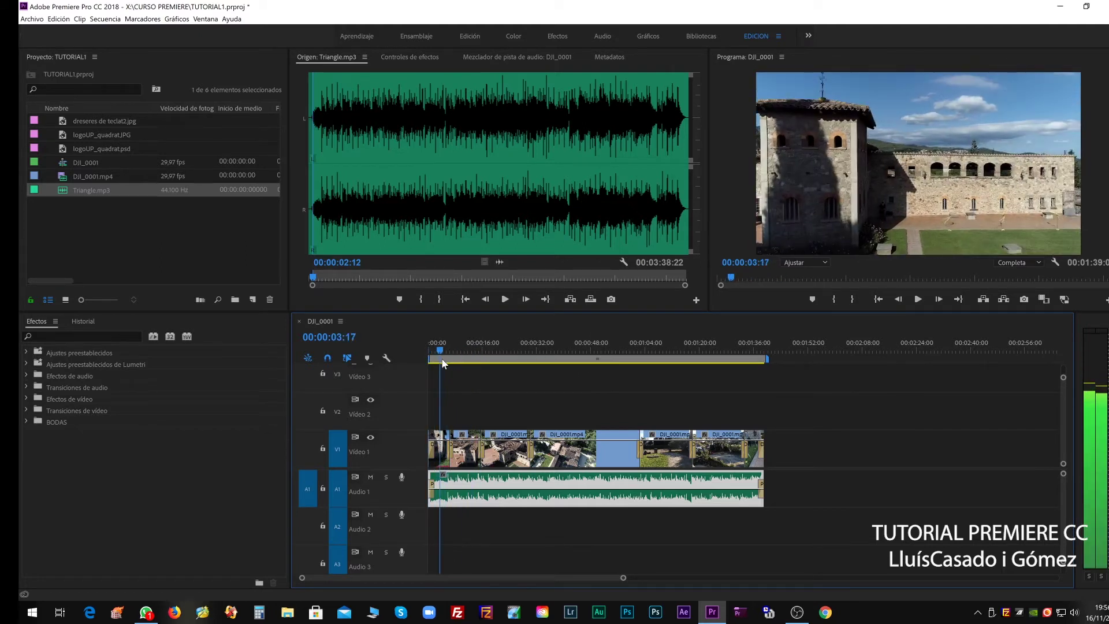
{"action": "key", "text": "equal"}
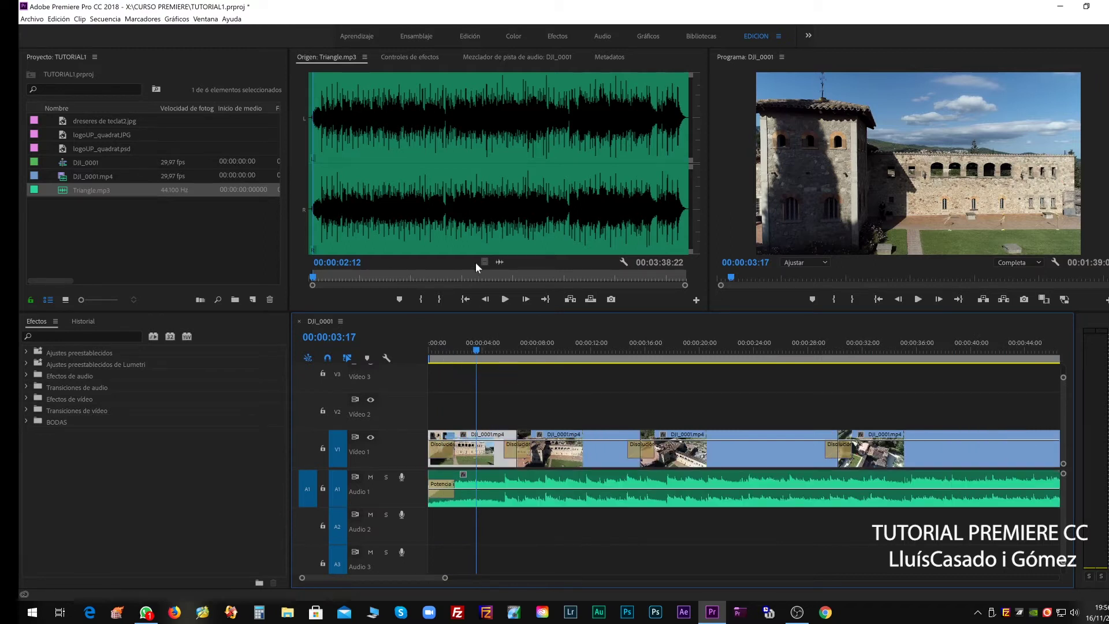
Step: In Lumetri Color, set the opening clip's exposure to -2,3 and contrast to 27,2
{"action": "left_click", "coordinate": [205, 19]}
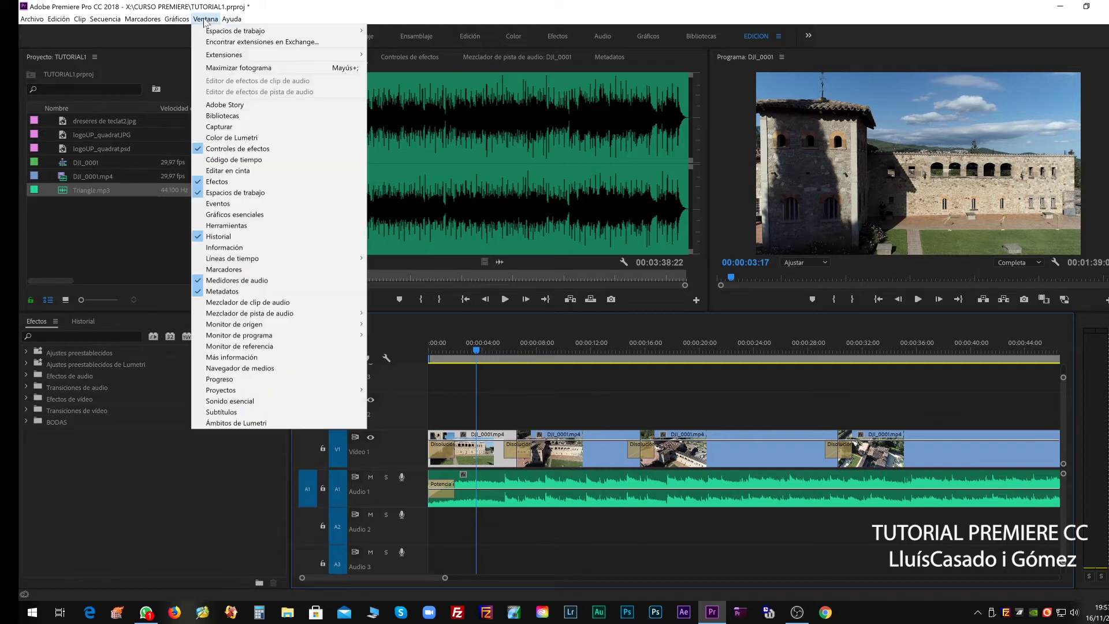
{"action": "left_click", "coordinate": [227, 139]}
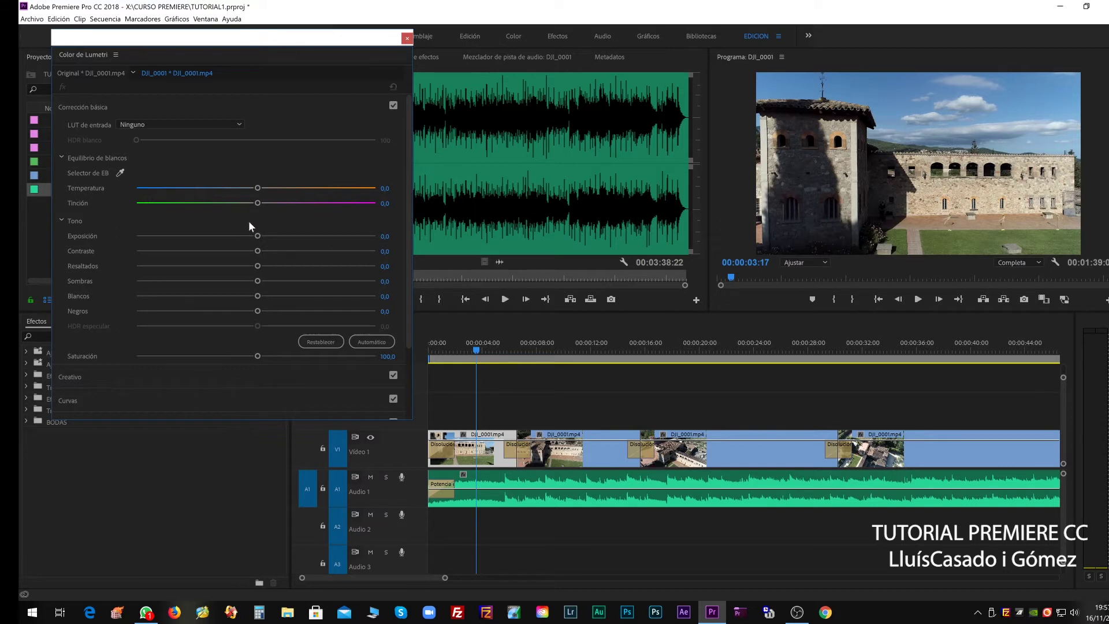
{"action": "left_click", "coordinate": [257, 235]}
{"action": "mouse_move", "coordinate": [257, 235]}
{"action": "left_mouse_down"}
{"action": "mouse_move", "coordinate": [199, 238]}
{"action": "mouse_move", "coordinate": [257, 248]}
{"action": "left_mouse_up"}
{"action": "mouse_move", "coordinate": [257, 251]}
{"action": "left_mouse_down"}
{"action": "mouse_move", "coordinate": [289, 250]}
{"action": "mouse_move", "coordinate": [183, 250]}
{"action": "mouse_move", "coordinate": [367, 251]}
{"action": "mouse_move", "coordinate": [255, 250]}
{"action": "left_mouse_up"}
Step: Set shadows -15,2, whites 43,6, blacks 42,7 and saturation 200, then close Lumetri Color
{"action": "mouse_move", "coordinate": [256, 281]}
{"action": "left_mouse_down"}
{"action": "mouse_move", "coordinate": [237, 281]}
{"action": "mouse_move", "coordinate": [424, 281]}
{"action": "mouse_move", "coordinate": [268, 280]}
{"action": "left_mouse_up"}
{"action": "mouse_move", "coordinate": [258, 297]}
{"action": "left_mouse_down"}
{"action": "mouse_move", "coordinate": [359, 298]}
{"action": "mouse_move", "coordinate": [255, 297]}
{"action": "left_mouse_up"}
{"action": "mouse_move", "coordinate": [257, 310]}
{"action": "left_mouse_down"}
{"action": "mouse_move", "coordinate": [304, 311]}
{"action": "mouse_move", "coordinate": [256, 314]}
{"action": "left_mouse_up"}
{"action": "left_click_drag", "start_coordinate": [257, 354], "coordinate": [258, 356]}
{"action": "mouse_move", "coordinate": [337, 359]}
{"action": "left_mouse_down"}
{"action": "mouse_move", "coordinate": [470, 372]}
{"action": "mouse_move", "coordinate": [78, 319]}
{"action": "mouse_move", "coordinate": [300, 344]}
{"action": "mouse_move", "coordinate": [261, 358]}
{"action": "left_mouse_up"}
{"action": "left_click", "coordinate": [407, 39]}
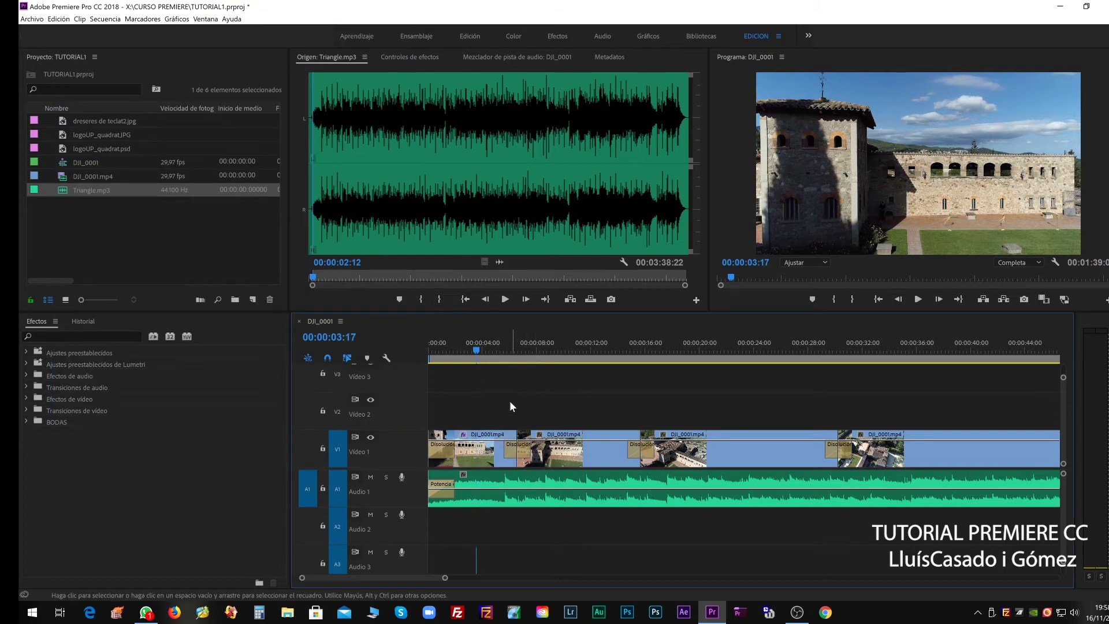
Step: Paste the copied Lumetri Color attributes onto all seven drone clips on Video 1
{"action": "left_click", "coordinate": [489, 352]}
{"action": "mouse_move", "coordinate": [489, 354]}
{"action": "left_mouse_down"}
{"action": "mouse_move", "coordinate": [597, 368]}
{"action": "mouse_move", "coordinate": [472, 369]}
{"action": "left_mouse_up"}
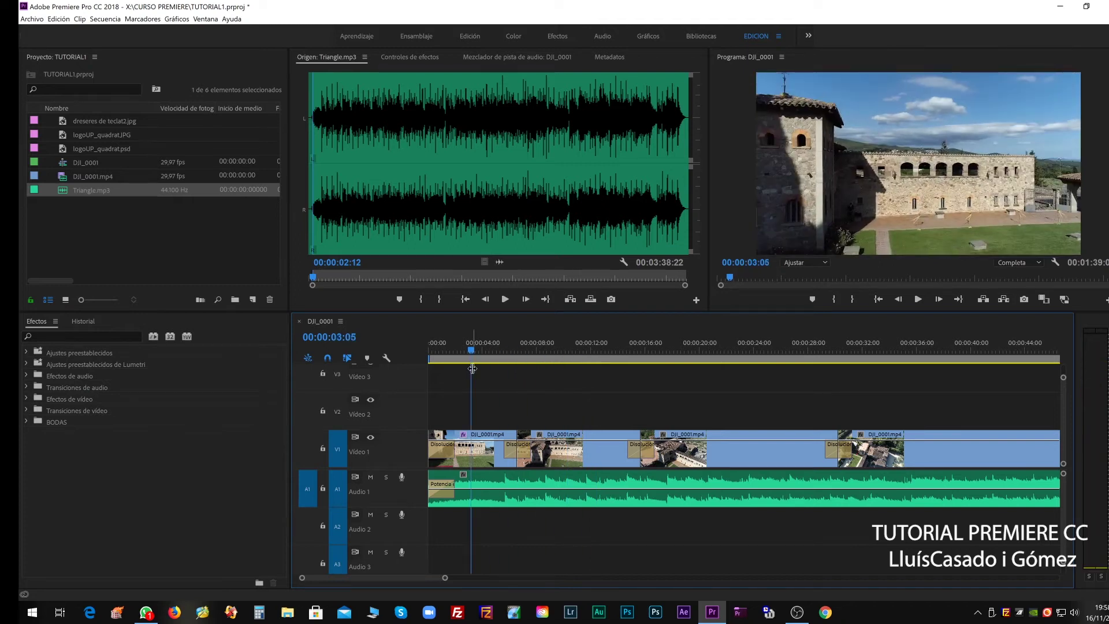
{"action": "key", "text": "minus"}
{"action": "key", "text": "minus"}
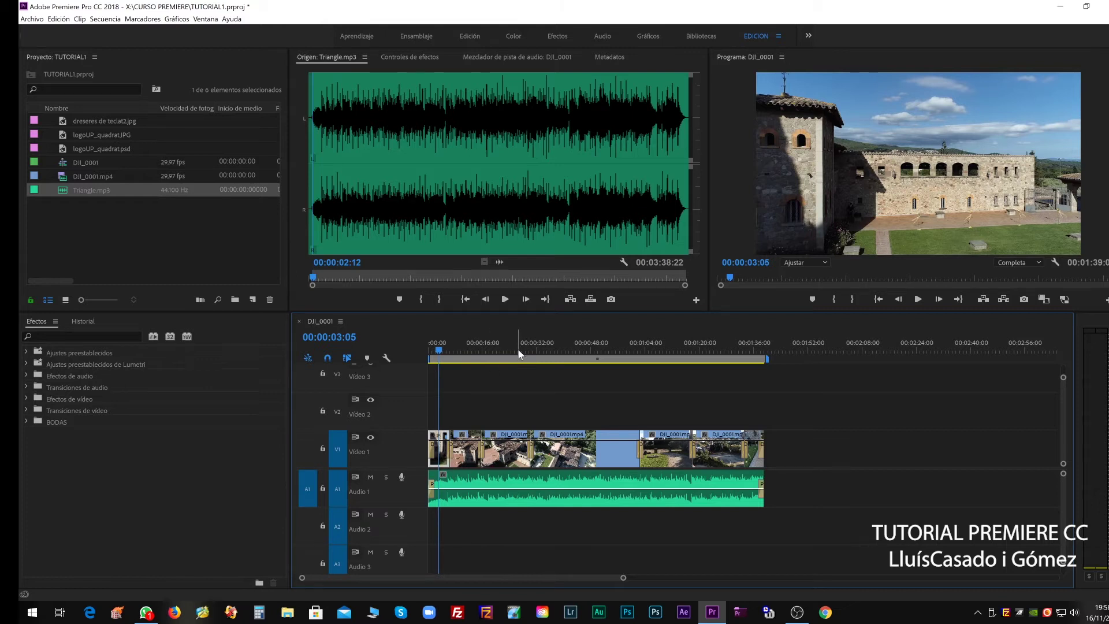
{"action": "mouse_move", "coordinate": [465, 405]}
{"action": "left_mouse_down"}
{"action": "mouse_move", "coordinate": [491, 433]}
{"action": "mouse_move", "coordinate": [761, 453]}
{"action": "left_mouse_up"}
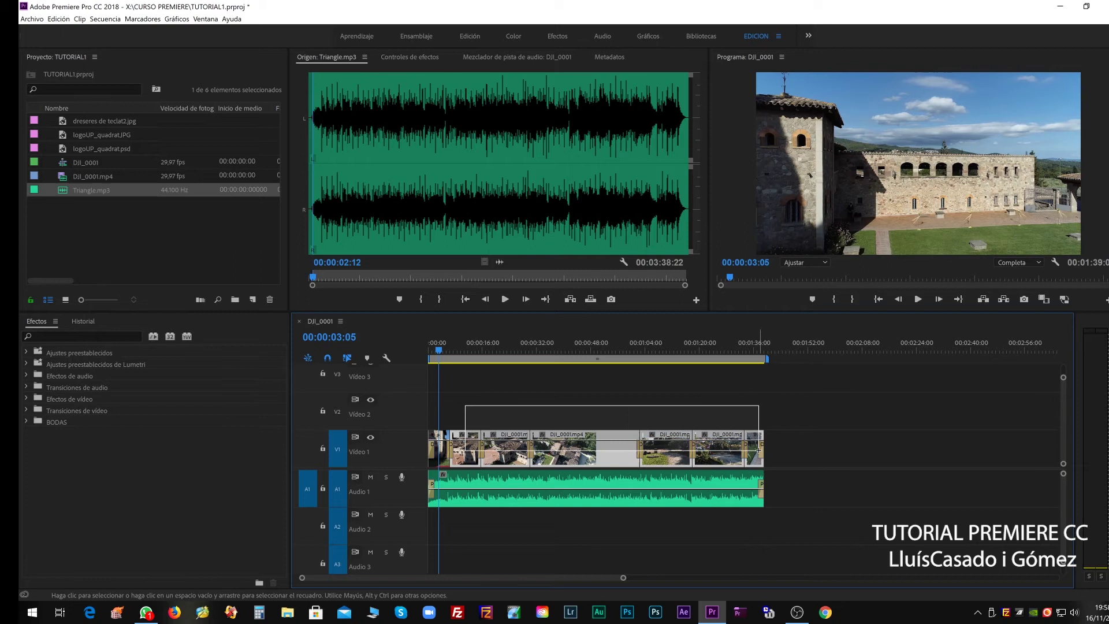
{"action": "right_click", "coordinate": [614, 444]}
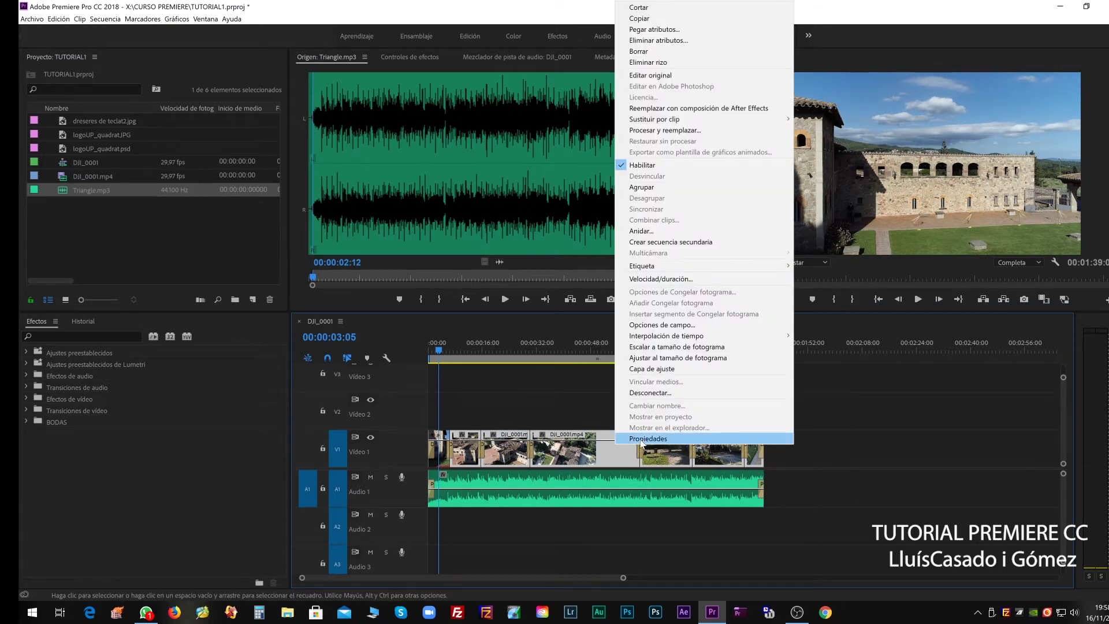
{"action": "left_click", "coordinate": [659, 31]}
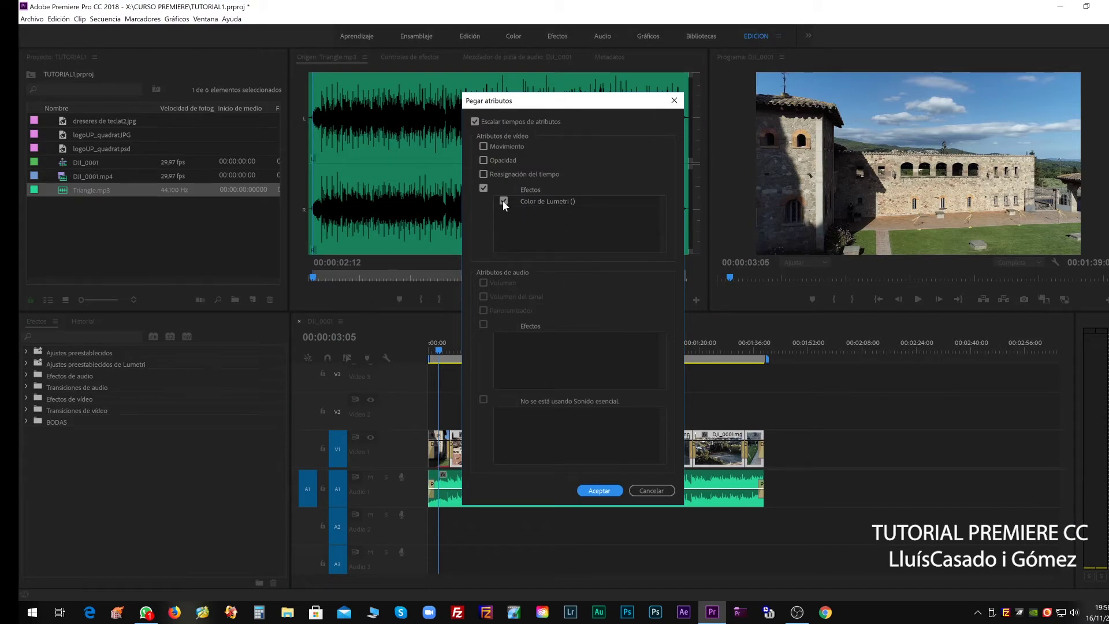
{"action": "left_click", "coordinate": [598, 490]}
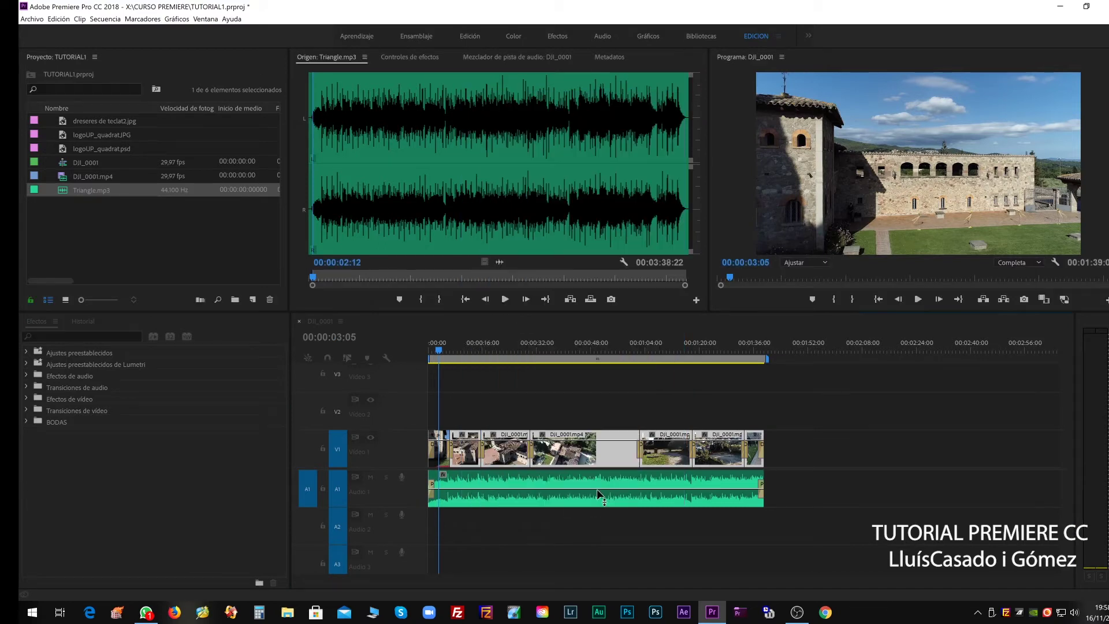
{"action": "left_click", "coordinate": [598, 347]}
{"action": "mouse_move", "coordinate": [599, 348]}
{"action": "left_mouse_down"}
{"action": "mouse_move", "coordinate": [719, 341]}
{"action": "mouse_move", "coordinate": [395, 352]}
{"action": "left_mouse_up"}
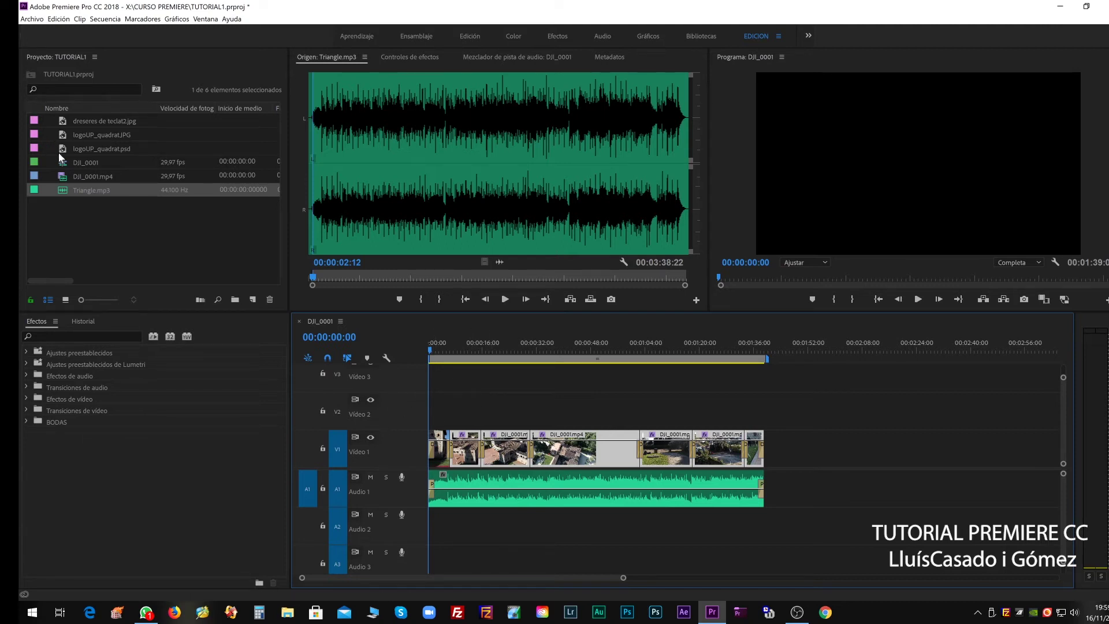
Step: Place logoUP_quadrat.psd on Video 2 and stretch it to the end of the sequence
{"action": "mouse_move", "coordinate": [62, 149]}
{"action": "left_mouse_down"}
{"action": "mouse_move", "coordinate": [450, 401]}
{"action": "mouse_move", "coordinate": [437, 404]}
{"action": "left_mouse_up"}
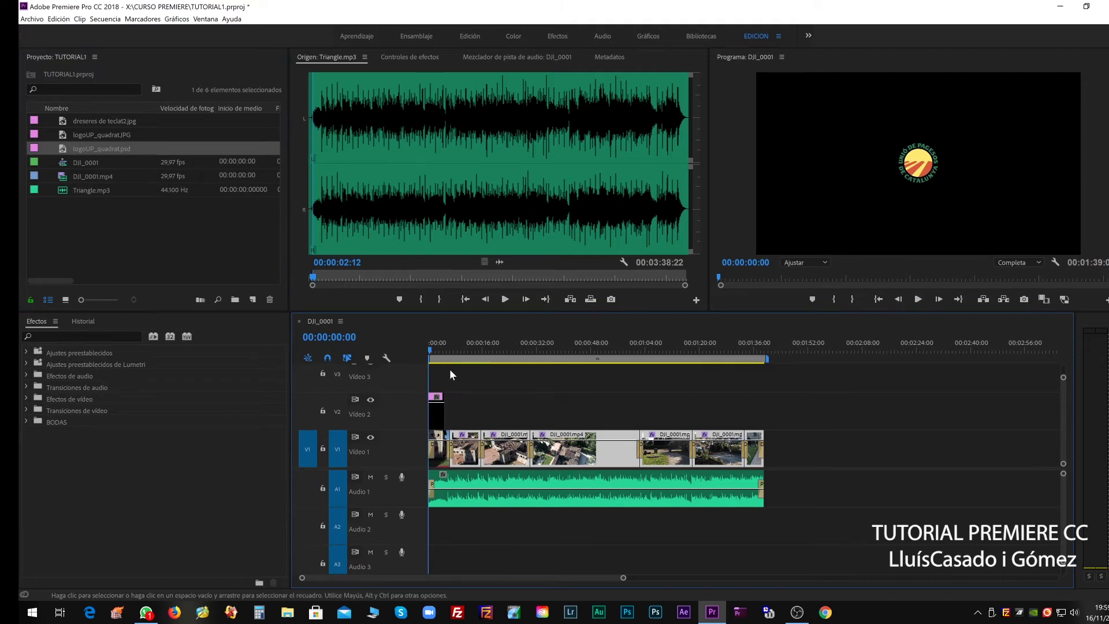
{"action": "left_click", "coordinate": [438, 358]}
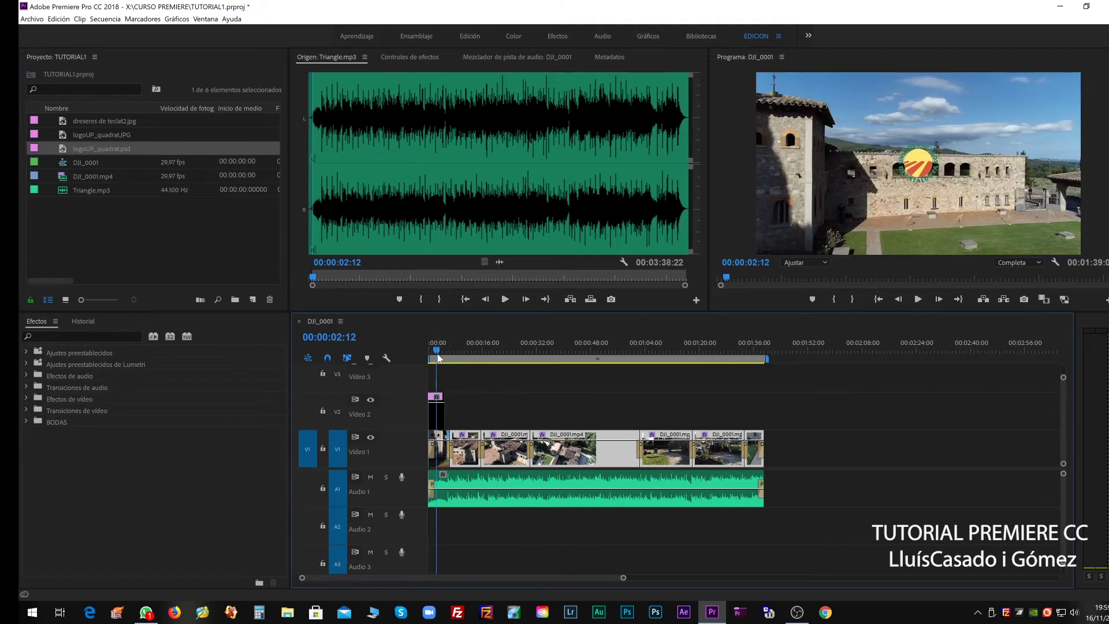
{"action": "left_click", "coordinate": [435, 355]}
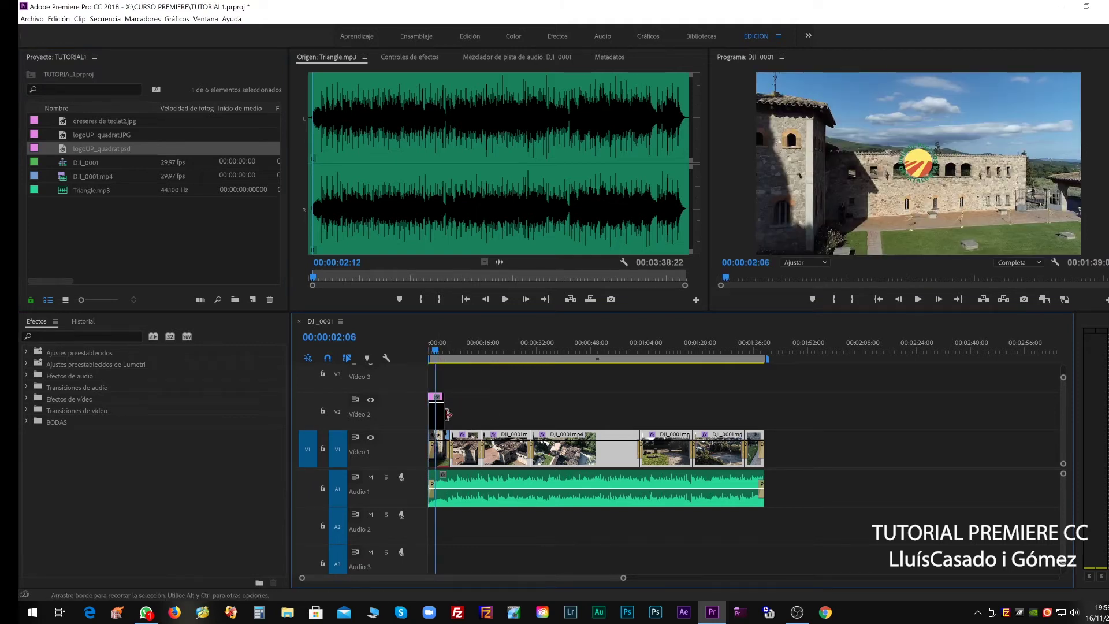
{"action": "left_click_drag", "start_coordinate": [441, 416], "coordinate": [760, 413]}
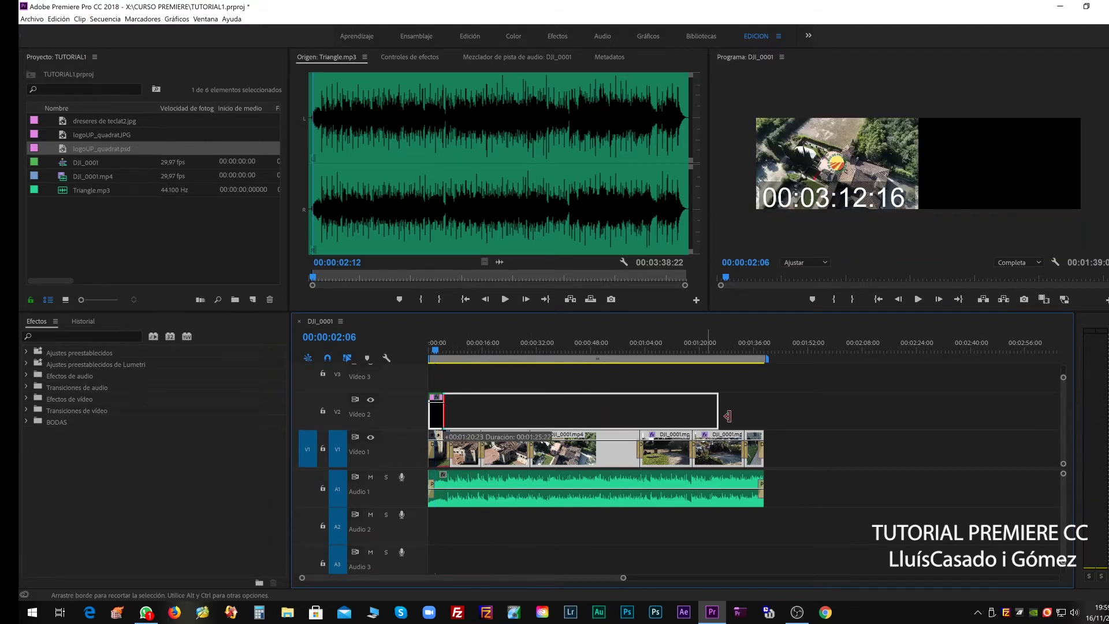
{"action": "left_click", "coordinate": [674, 417]}
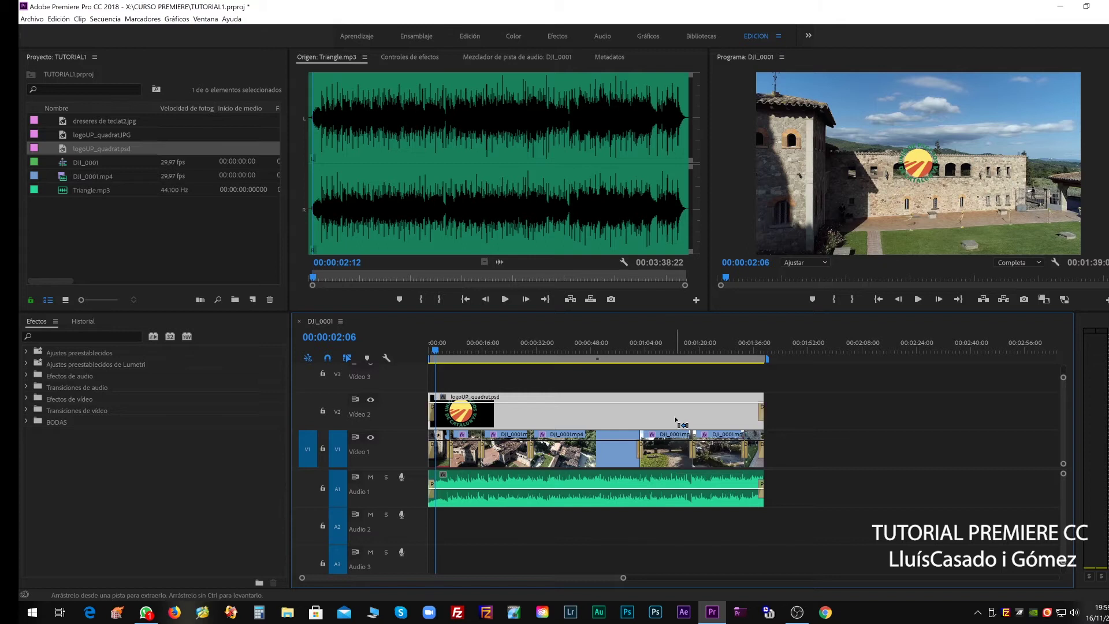
{"action": "left_click", "coordinate": [484, 340]}
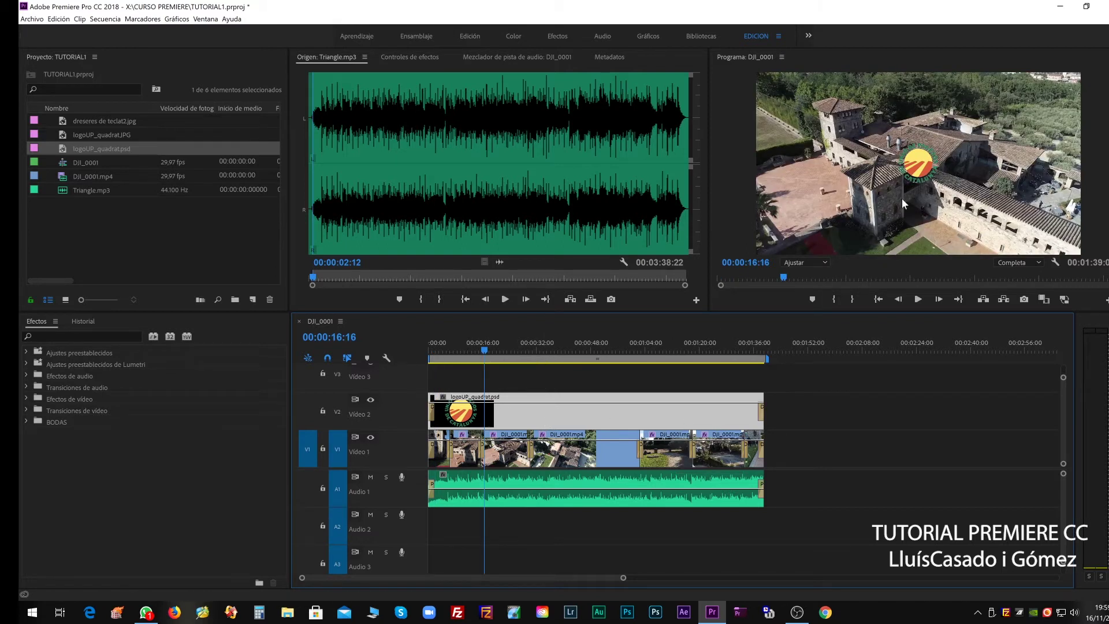
Step: Scale up the round logoUP_quadrat.psd overlay and move it into the frame's top-right corner
{"action": "left_click", "coordinate": [917, 167]}
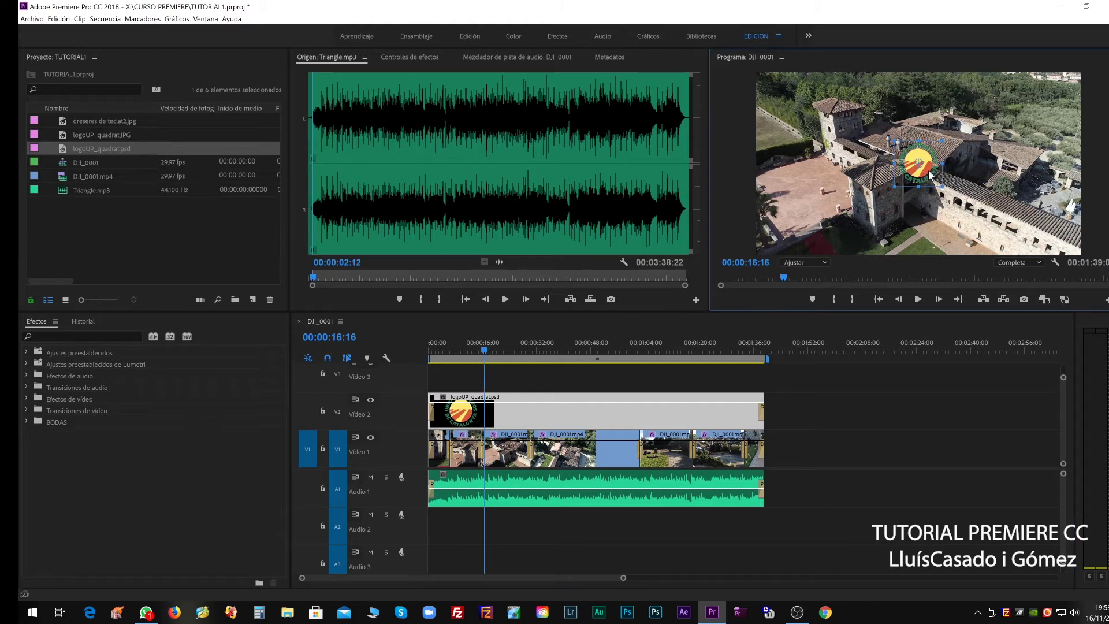
{"action": "mouse_move", "coordinate": [923, 154]}
{"action": "left_mouse_down"}
{"action": "mouse_move", "coordinate": [1058, 93]}
{"action": "mouse_move", "coordinate": [1053, 217]}
{"action": "left_mouse_up"}
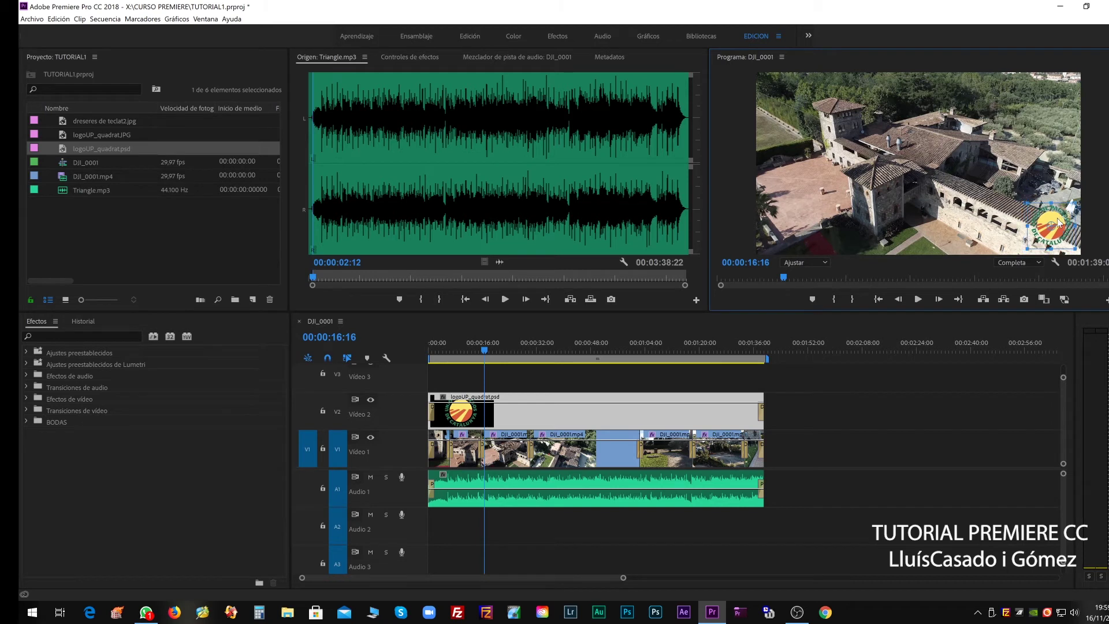
{"action": "left_click_drag", "start_coordinate": [1026, 199], "coordinate": [1006, 184]}
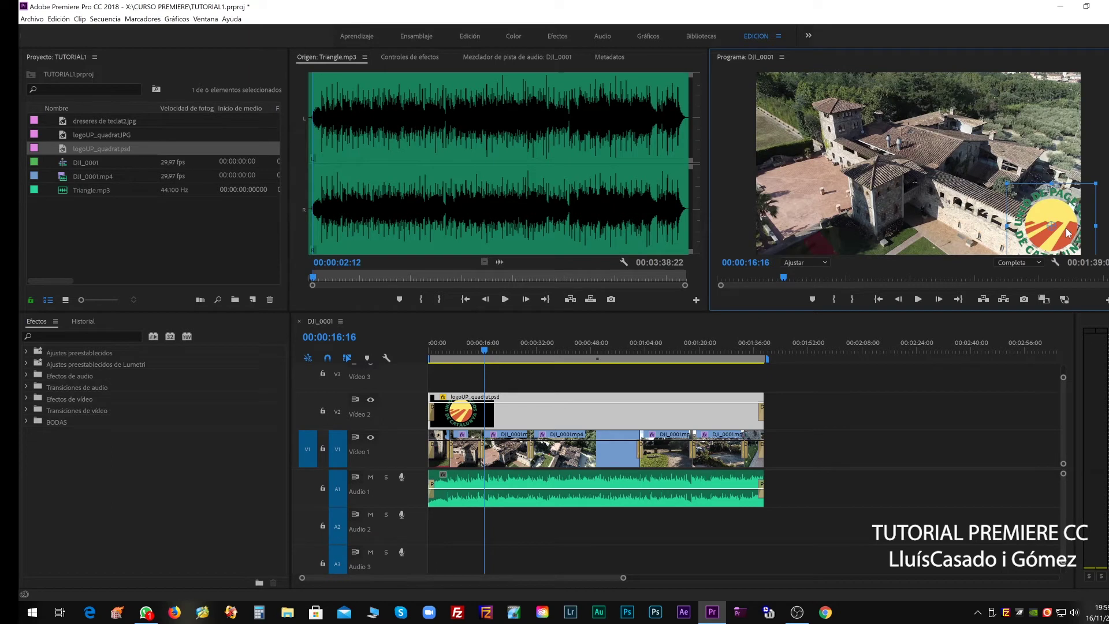
{"action": "left_click_drag", "start_coordinate": [1065, 232], "coordinate": [1051, 218]}
{"action": "mouse_move", "coordinate": [1048, 215]}
{"action": "left_mouse_down"}
{"action": "mouse_move", "coordinate": [808, 108]}
{"action": "mouse_move", "coordinate": [1051, 116]}
{"action": "left_mouse_up"}
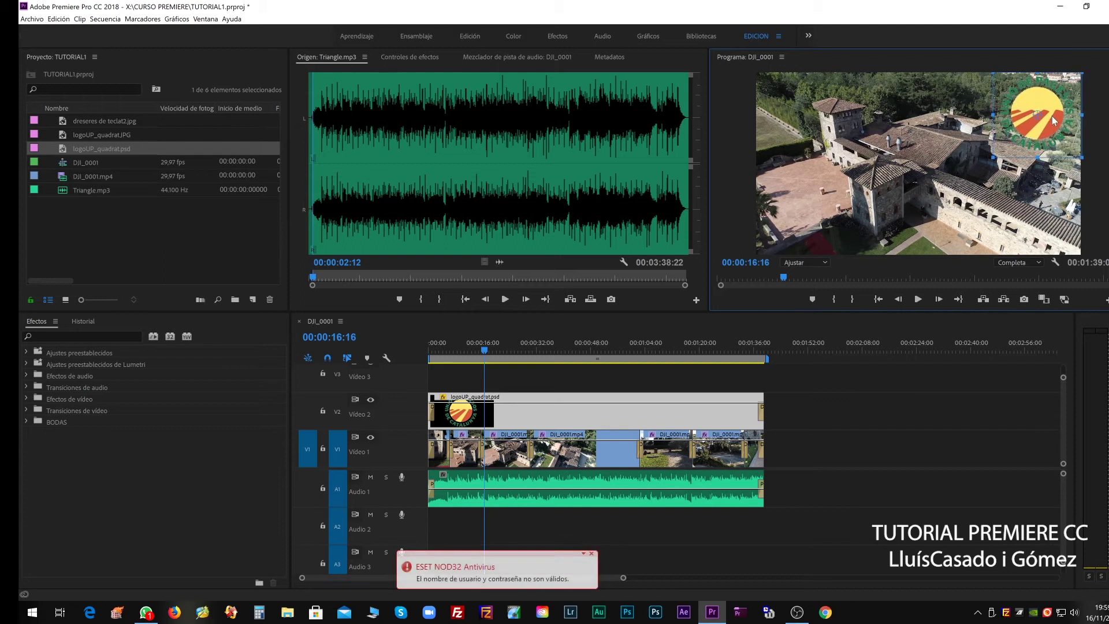
{"action": "left_click", "coordinate": [880, 245]}
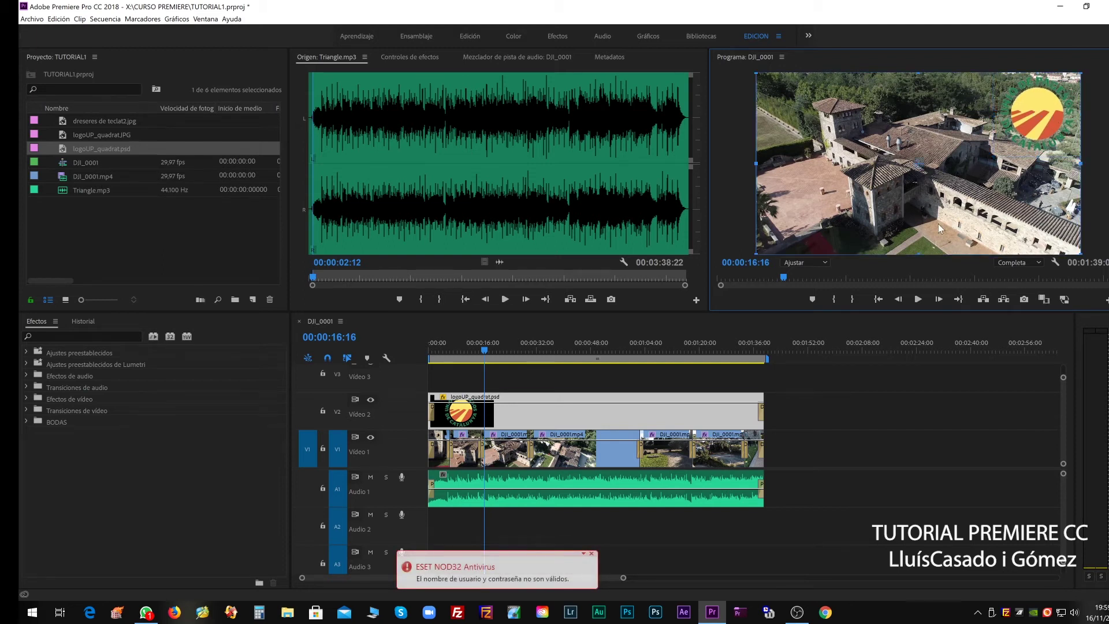
{"action": "mouse_move", "coordinate": [505, 345]}
{"action": "left_mouse_down"}
{"action": "mouse_move", "coordinate": [669, 353]}
{"action": "mouse_move", "coordinate": [457, 353]}
{"action": "left_mouse_up"}
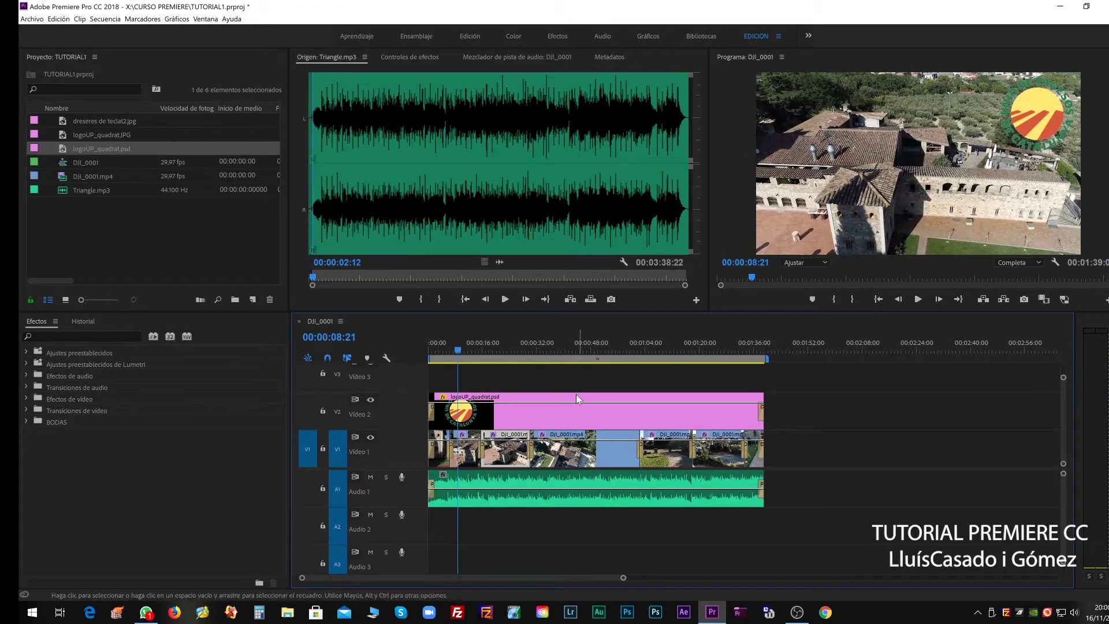
{"action": "left_click", "coordinate": [567, 411]}
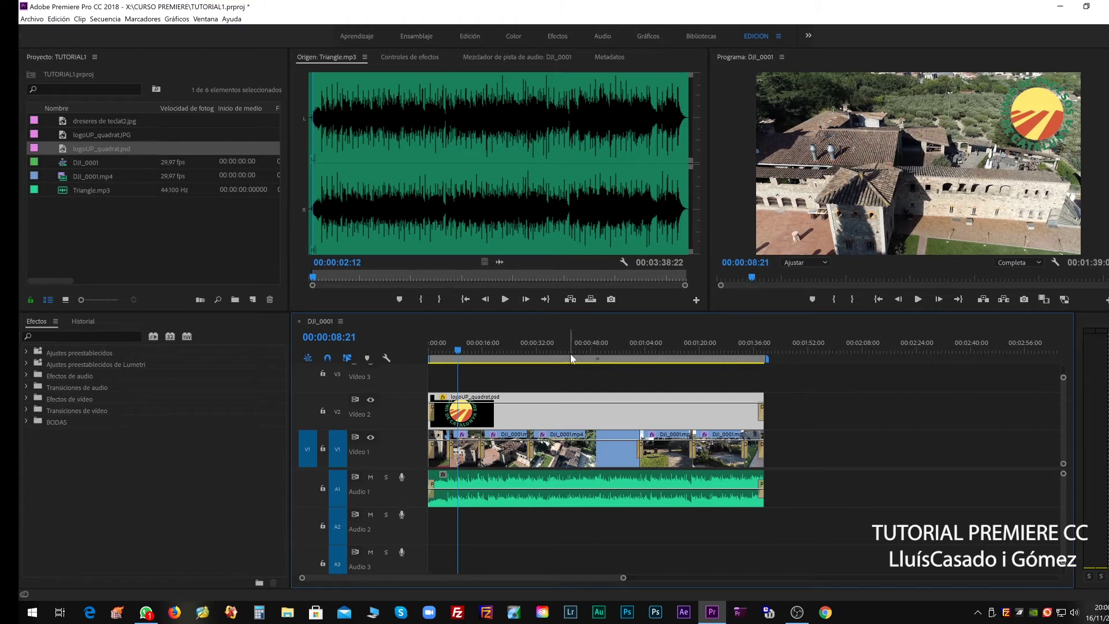
Step: Place logoUP_quadrat.JPG on Video 3 and extend it to the sequence end
{"action": "left_click", "coordinate": [67, 132]}
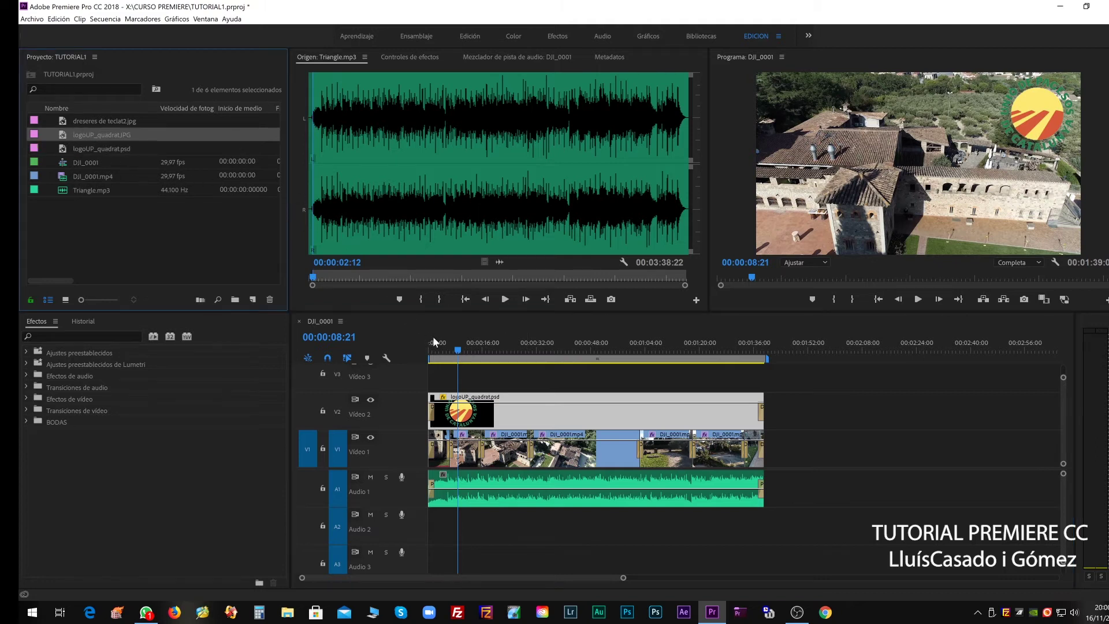
{"action": "mouse_move", "coordinate": [436, 342]}
{"action": "left_mouse_down"}
{"action": "mouse_move", "coordinate": [431, 381]}
{"action": "mouse_move", "coordinate": [763, 386]}
{"action": "left_mouse_up"}
{"action": "mouse_move", "coordinate": [504, 345]}
{"action": "left_mouse_down"}
{"action": "mouse_move", "coordinate": [466, 347]}
{"action": "mouse_move", "coordinate": [556, 346]}
{"action": "left_mouse_up"}
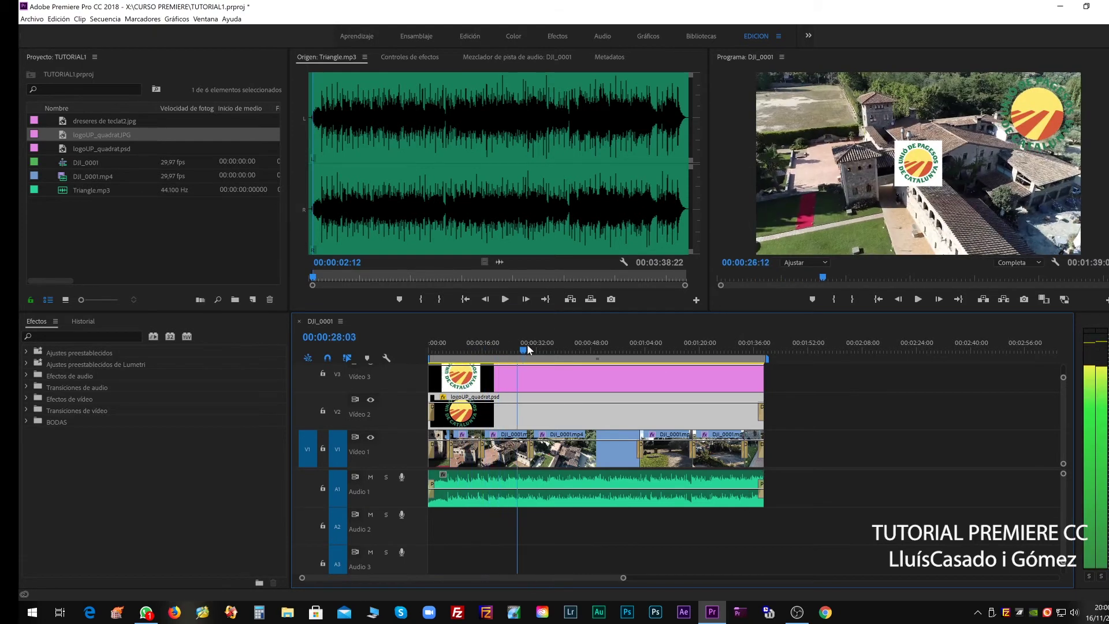
Step: Move the square logo to the lower-right corner and shrink the round logo toward the top left
{"action": "left_click", "coordinate": [919, 172]}
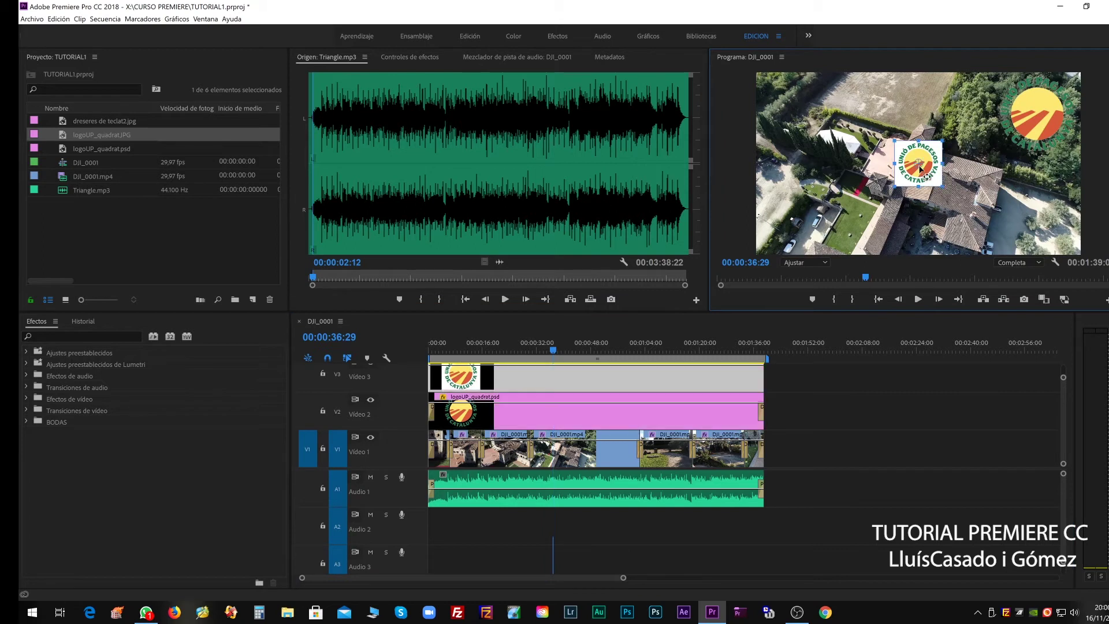
{"action": "left_click_drag", "start_coordinate": [906, 176], "coordinate": [1038, 239]}
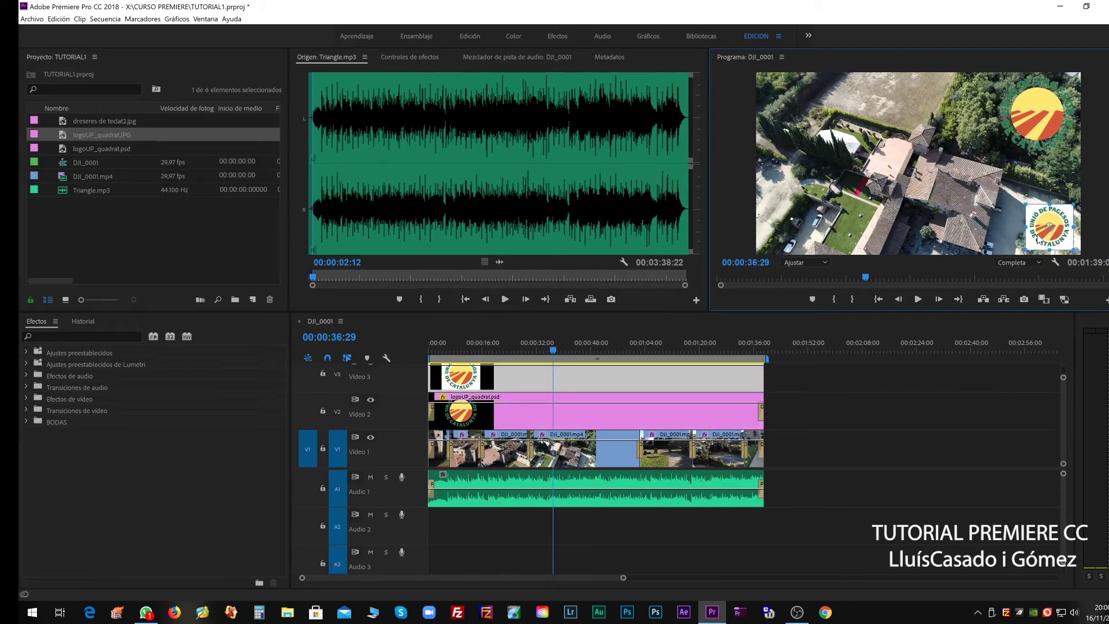
{"action": "left_click", "coordinate": [1036, 131]}
{"action": "mouse_move", "coordinate": [993, 156]}
{"action": "left_mouse_down"}
{"action": "mouse_move", "coordinate": [1021, 141]}
{"action": "mouse_move", "coordinate": [779, 92]}
{"action": "left_mouse_up"}
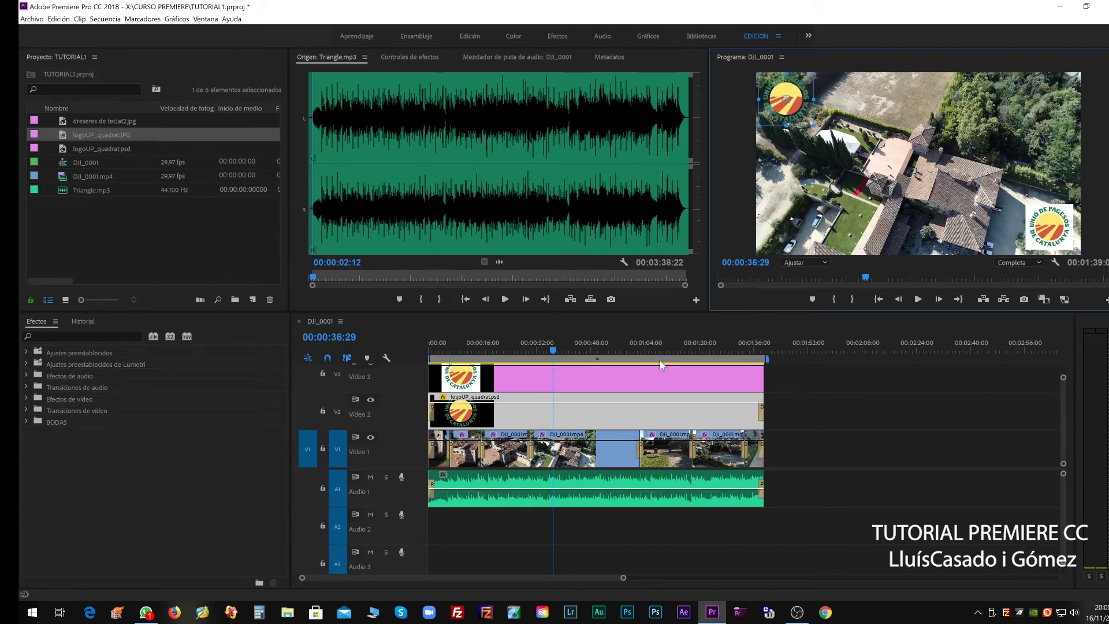
Step: Deselect the logo clips, make the timeline taller, and return the playhead to the sequence start
{"action": "left_click", "coordinate": [806, 388]}
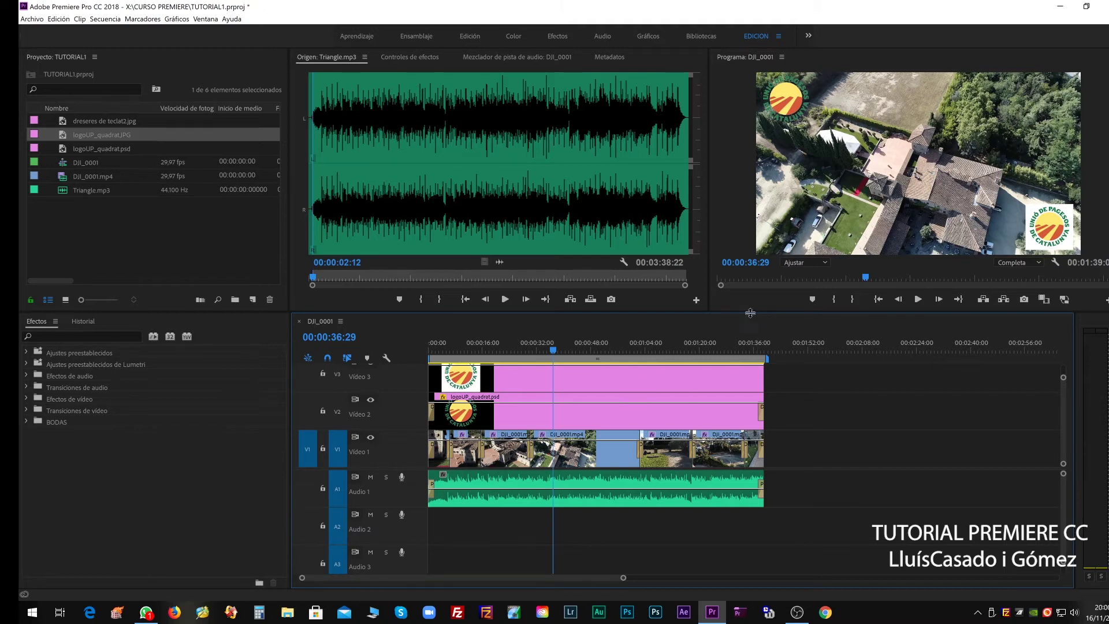
{"action": "left_click_drag", "start_coordinate": [748, 314], "coordinate": [751, 277]}
{"action": "mouse_move", "coordinate": [480, 306]}
{"action": "left_mouse_down"}
{"action": "mouse_move", "coordinate": [400, 319]}
{"action": "mouse_move", "coordinate": [648, 344]}
{"action": "mouse_move", "coordinate": [411, 342]}
{"action": "left_mouse_up"}
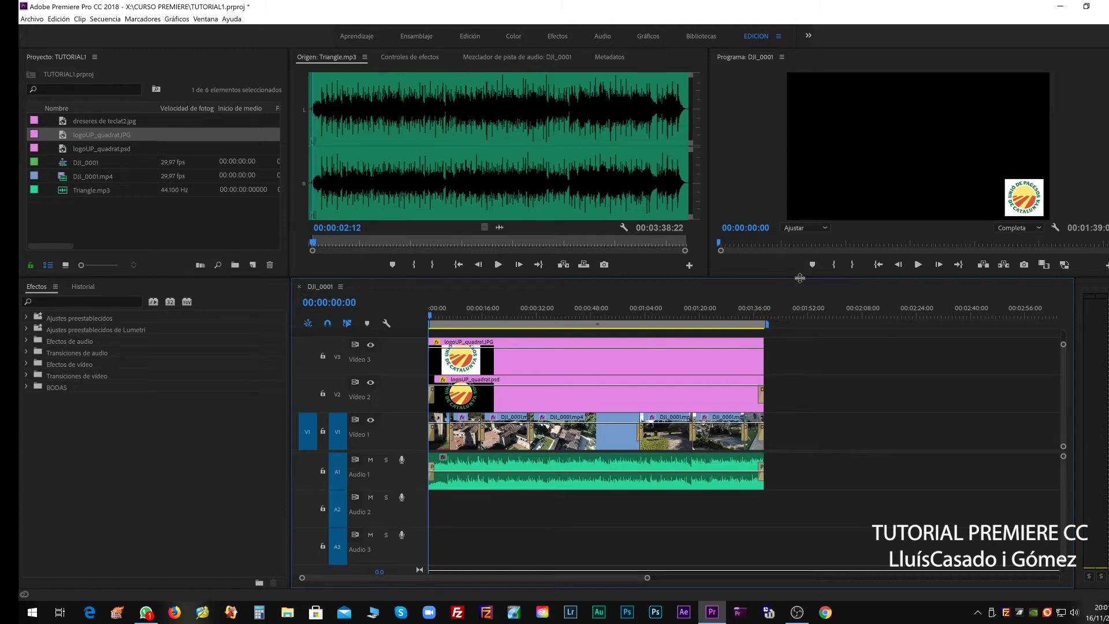
{"action": "left_click_drag", "start_coordinate": [799, 278], "coordinate": [801, 234]}
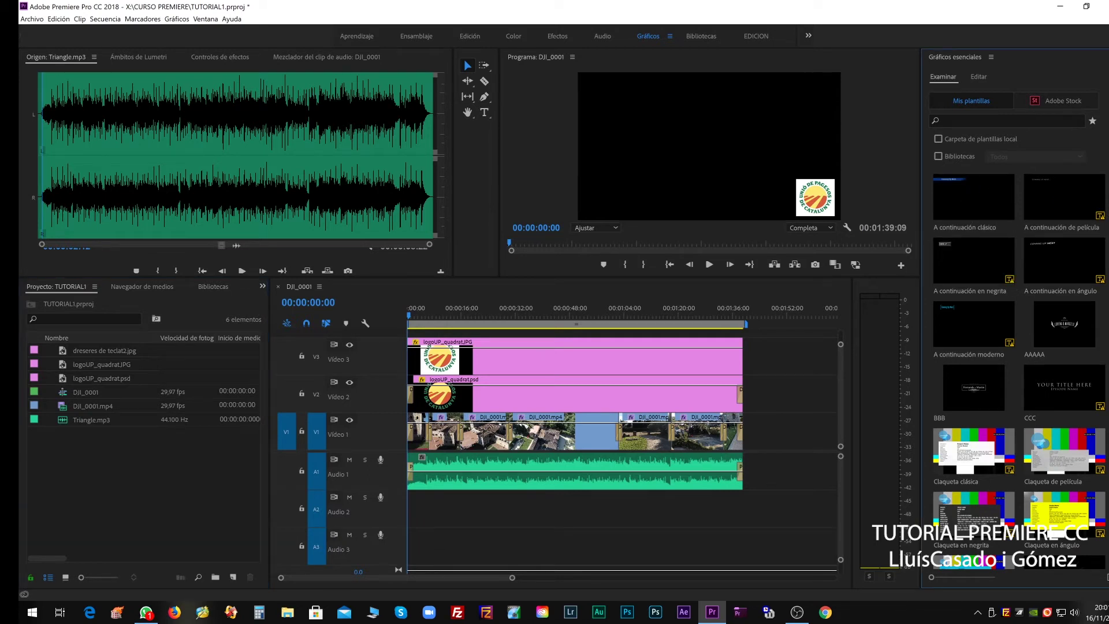
Step: Add the Título básico template title to the start of the sequence on Video 4
{"action": "scroll", "coordinate": [1019, 369], "scroll_direction": "down", "scroll_amount": 5}
{"action": "scroll", "coordinate": [1018, 370], "scroll_direction": "down", "scroll_amount": 5}
{"action": "scroll", "coordinate": [1018, 370], "scroll_direction": "down", "scroll_amount": 5}
{"action": "scroll", "coordinate": [1018, 370], "scroll_direction": "down", "scroll_amount": 3}
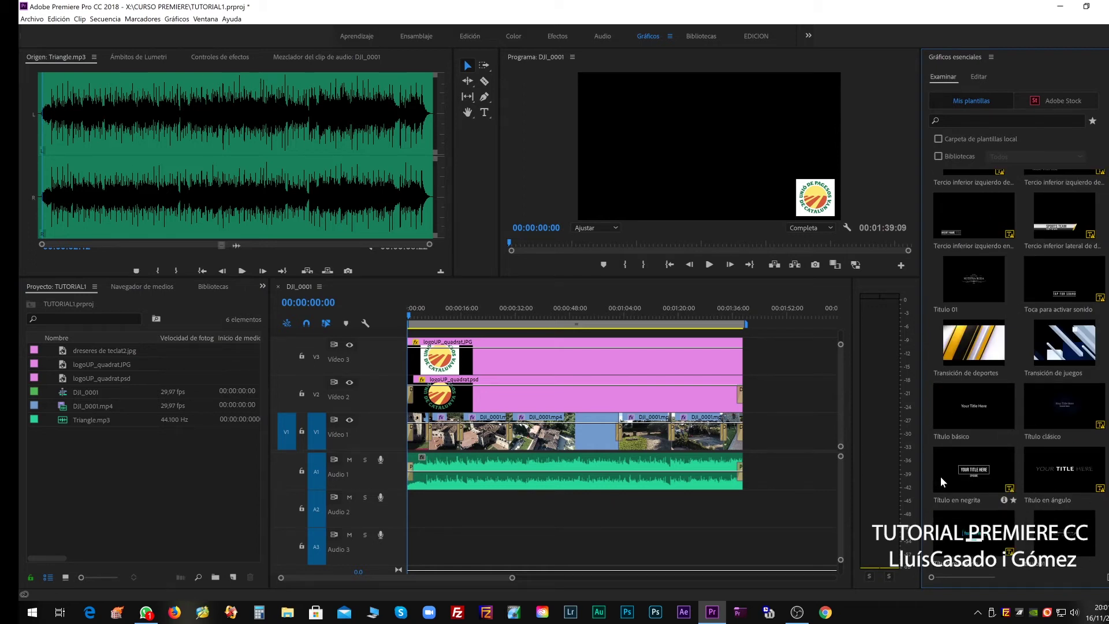
{"action": "left_click_drag", "start_coordinate": [972, 407], "coordinate": [410, 333]}
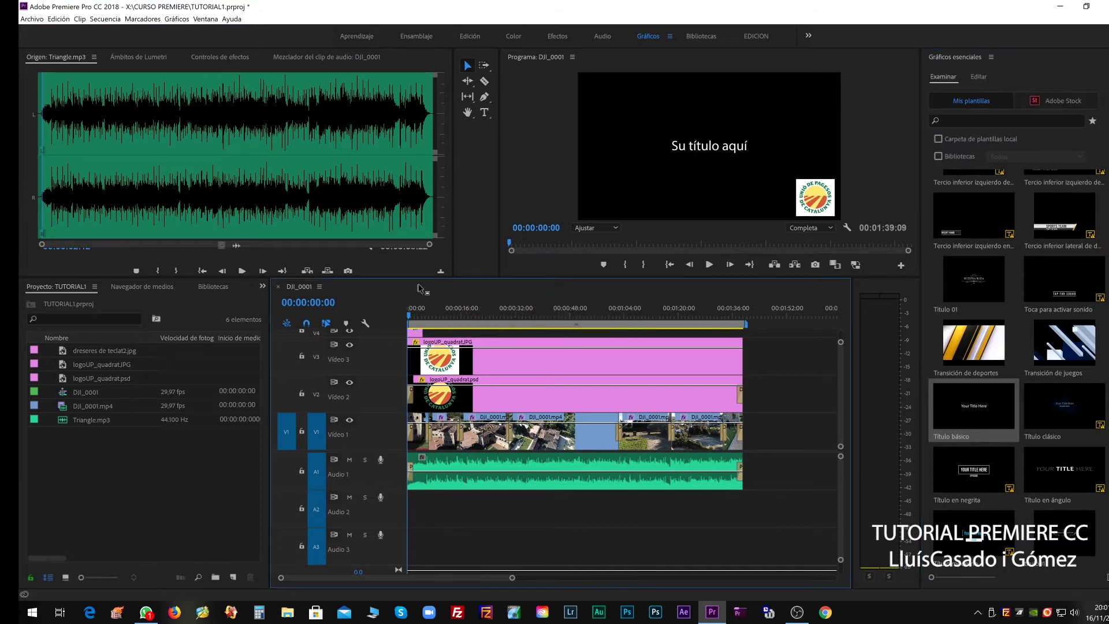
Step: Collapse every timeline track to its minimum height with Minimizar todas las pistas
{"action": "left_click", "coordinate": [366, 325]}
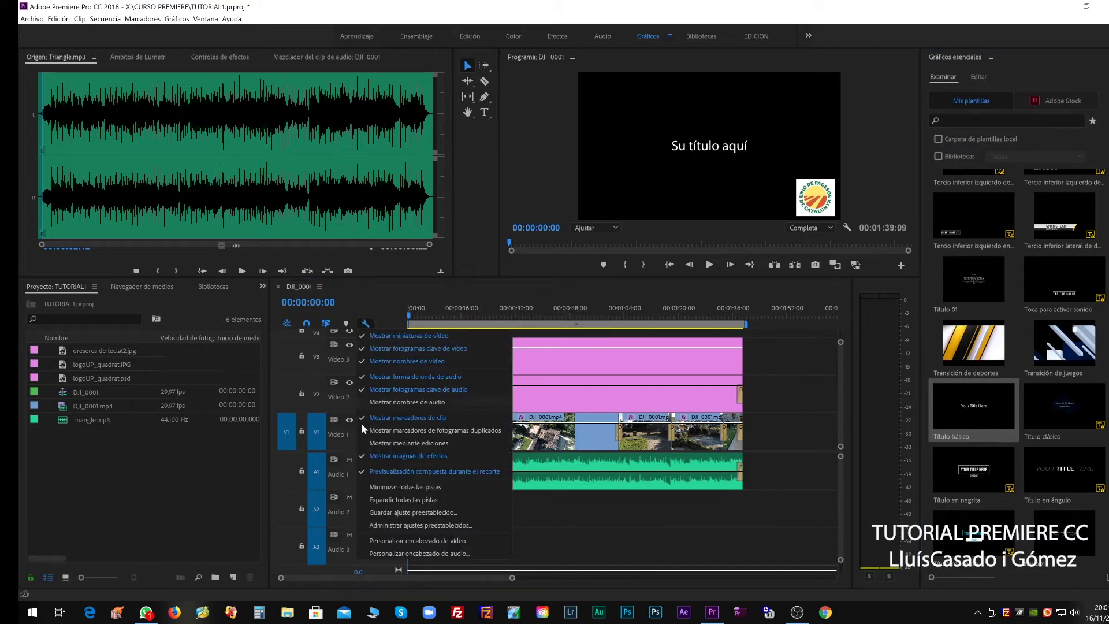
{"action": "left_click", "coordinate": [401, 499]}
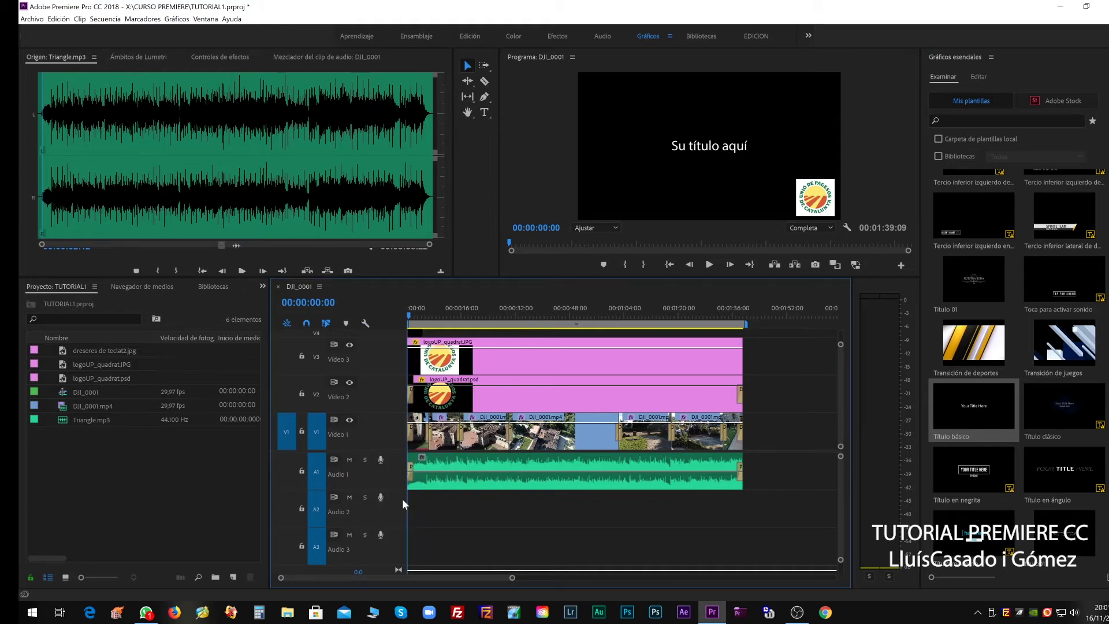
{"action": "left_click", "coordinate": [364, 322]}
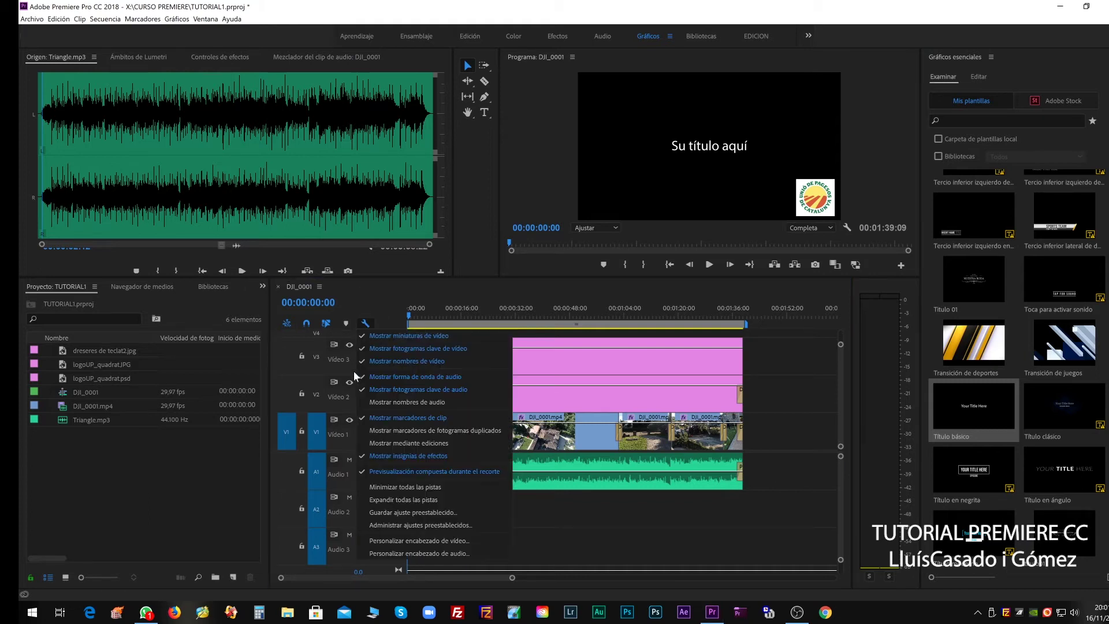
{"action": "left_click", "coordinate": [397, 500]}
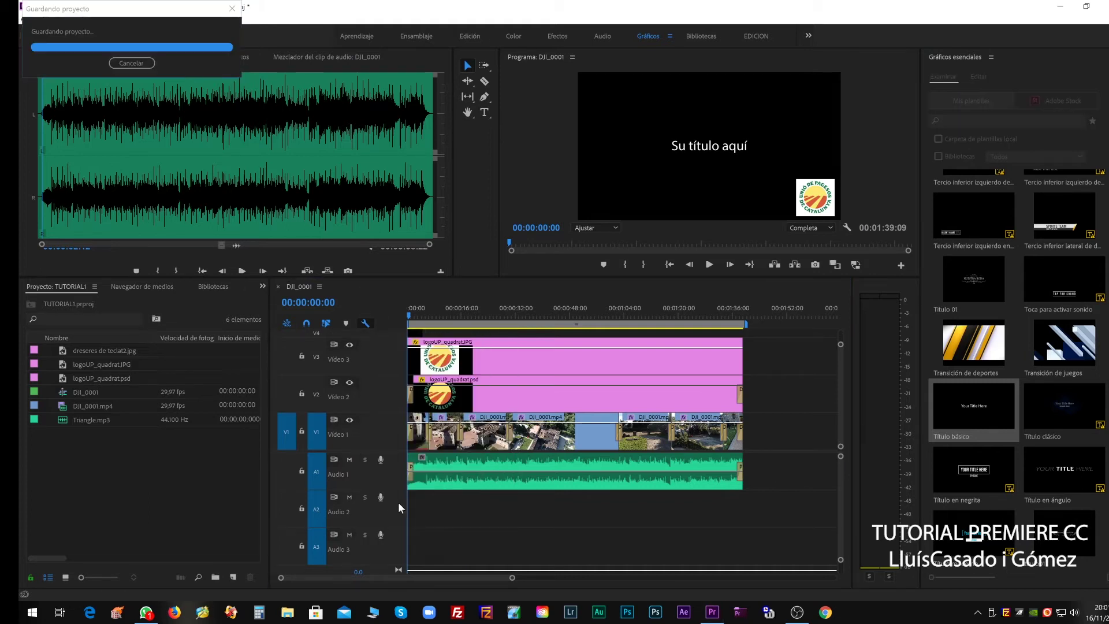
{"action": "left_click", "coordinate": [364, 321]}
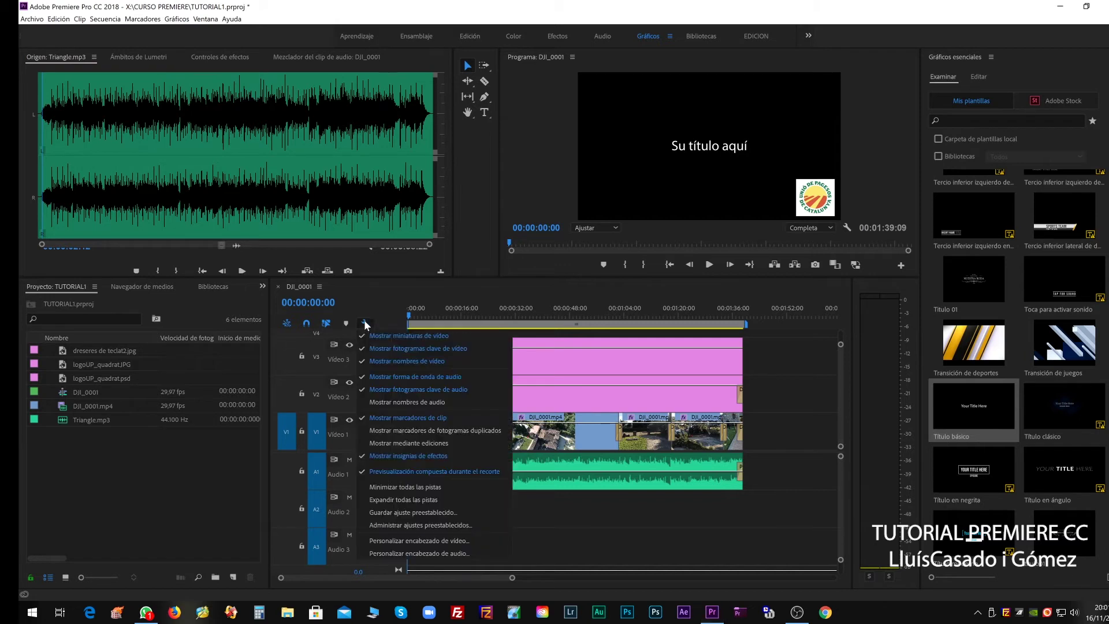
{"action": "left_click", "coordinate": [376, 488]}
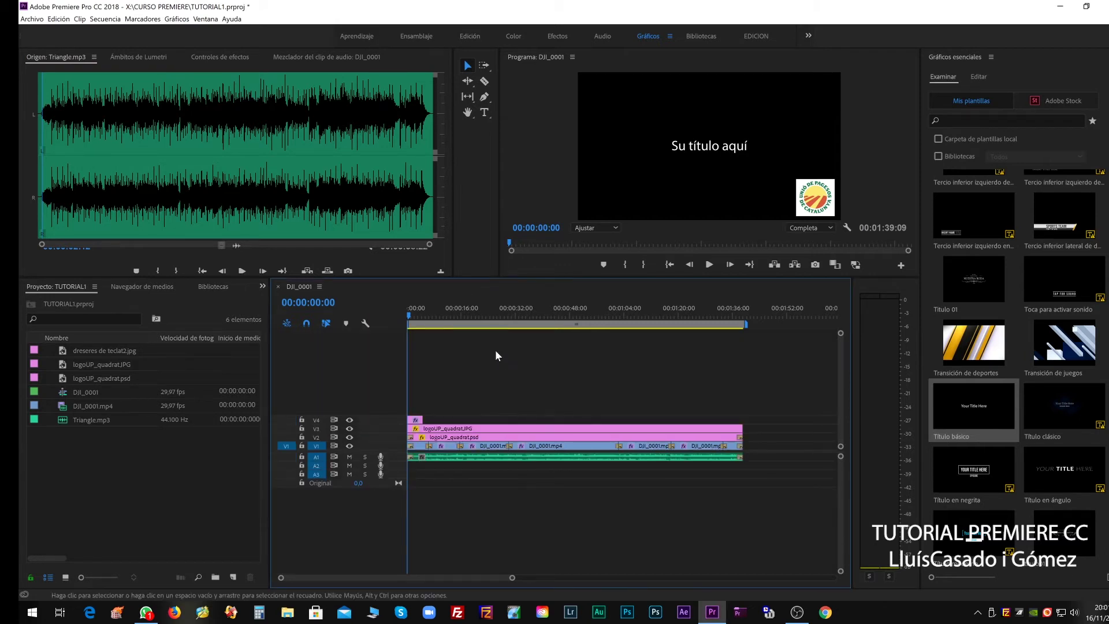
Step: Enlarge the monitors and extend the V4 title clip to the end of the sequence
{"action": "left_click_drag", "start_coordinate": [574, 278], "coordinate": [574, 368]}
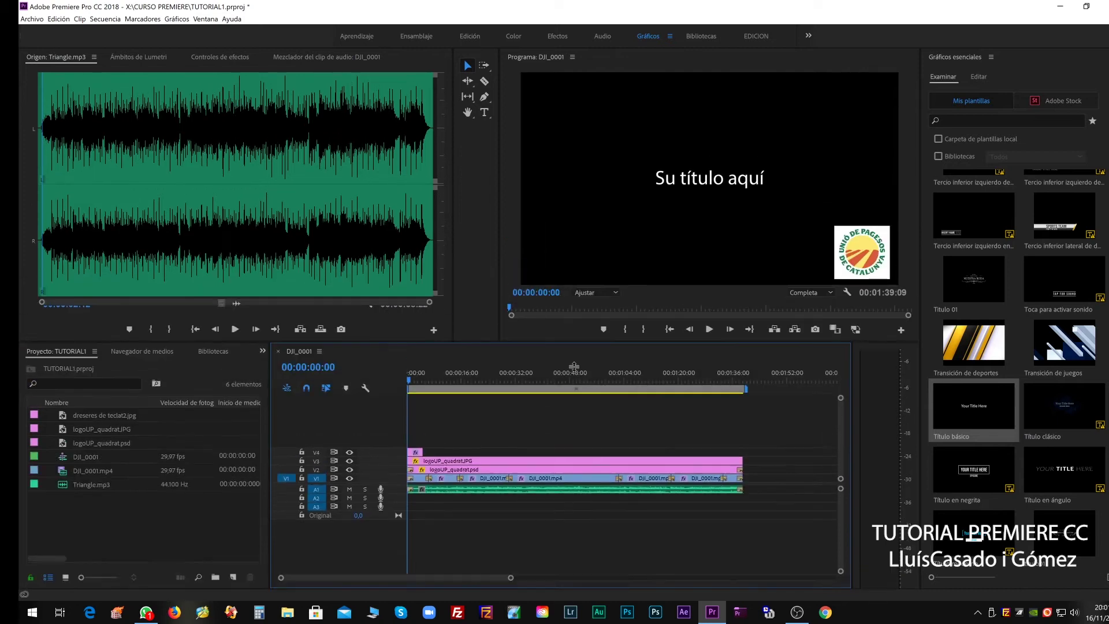
{"action": "mouse_move", "coordinate": [421, 464]}
{"action": "left_mouse_down"}
{"action": "mouse_move", "coordinate": [743, 471]}
{"action": "mouse_move", "coordinate": [713, 463]}
{"action": "mouse_move", "coordinate": [739, 462]}
{"action": "mouse_move", "coordinate": [730, 474]}
{"action": "left_mouse_up"}
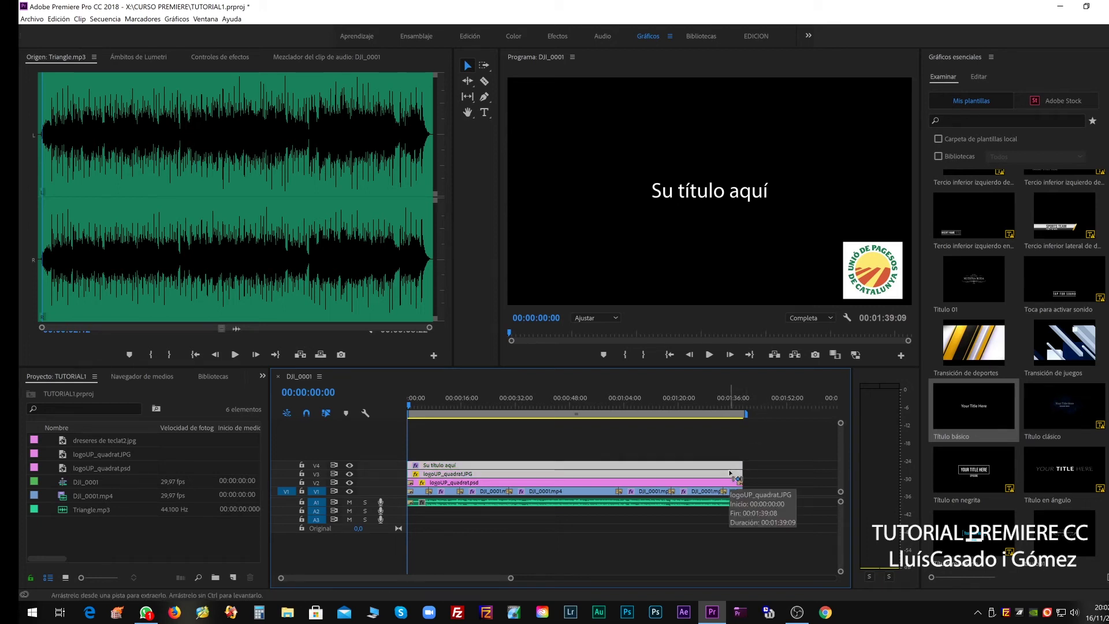
{"action": "key", "text": "shift+e"}
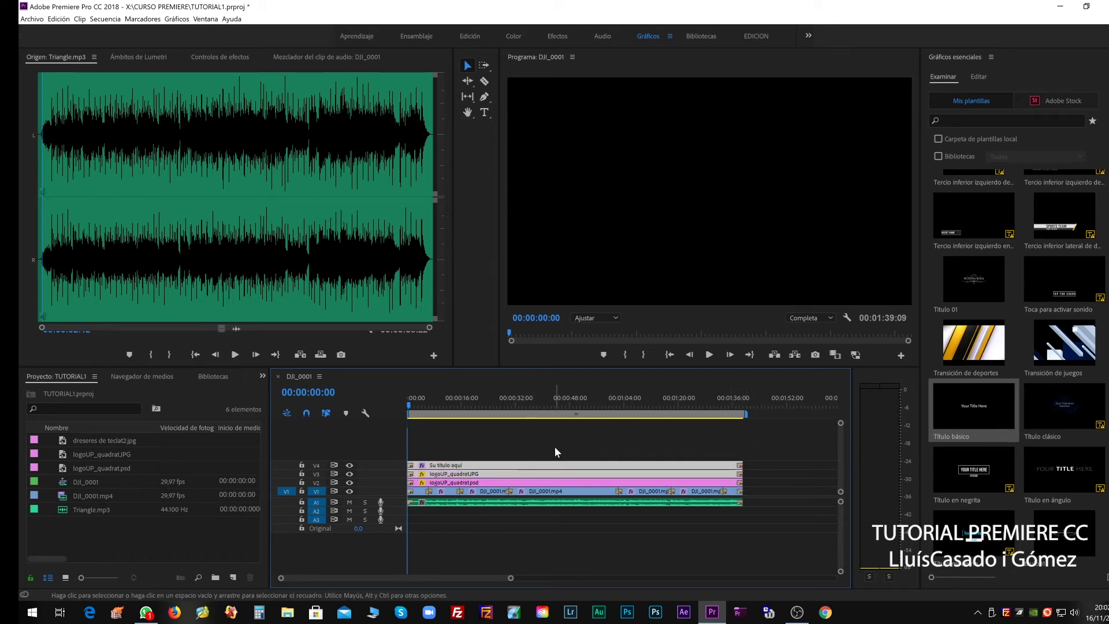
Step: Select the title's text layer in Essential Graphics Editar for editing
{"action": "left_click", "coordinate": [555, 446]}
{"action": "left_click", "coordinate": [534, 465]}
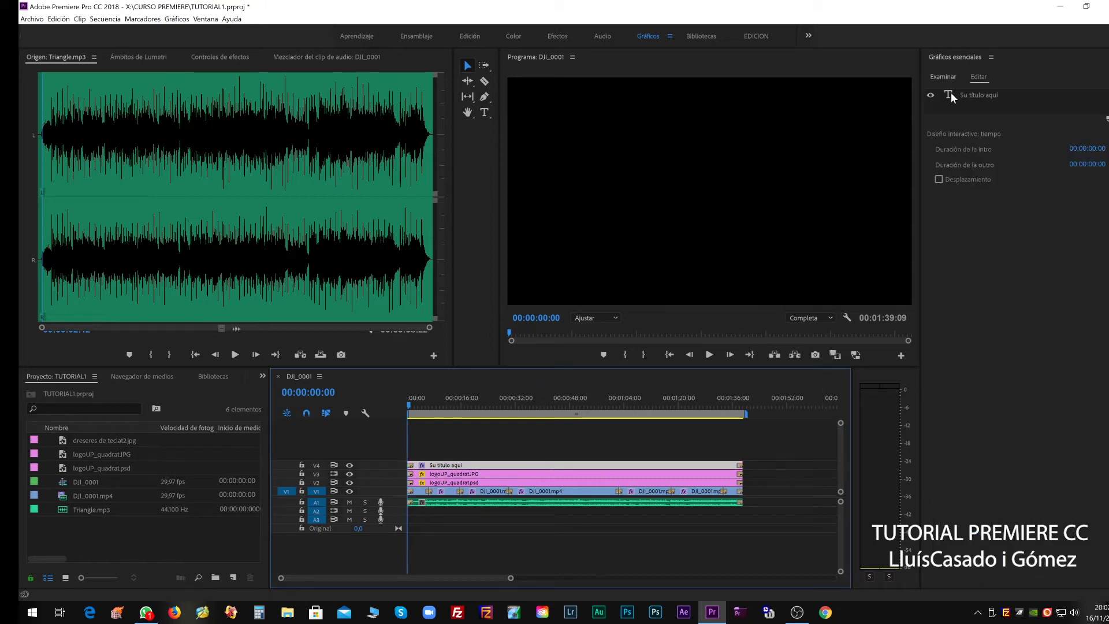
{"action": "left_click", "coordinate": [650, 404]}
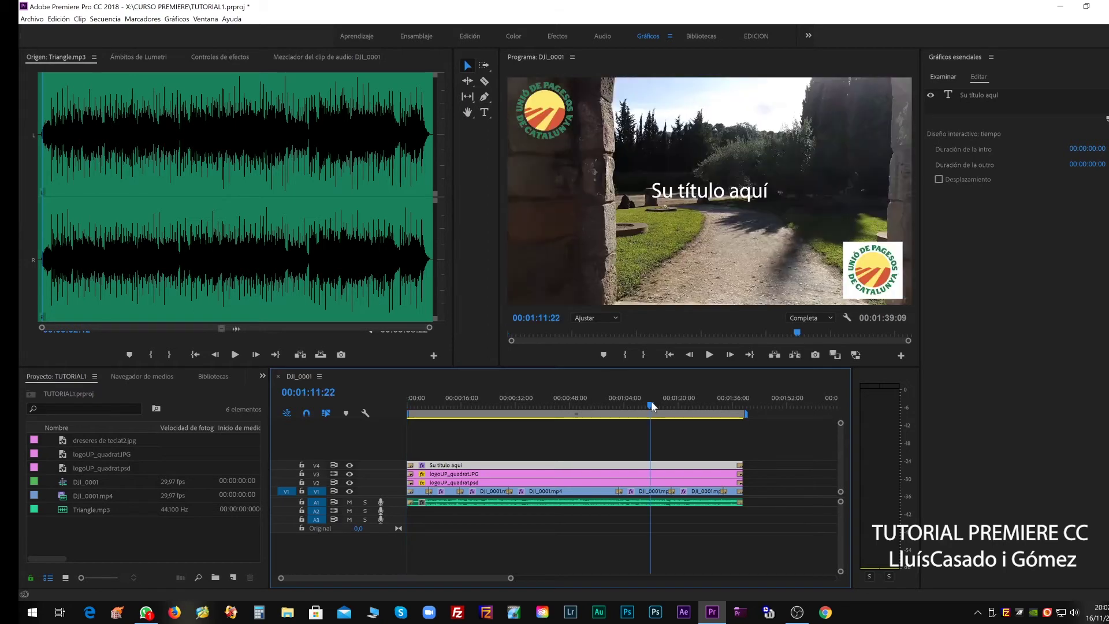
{"action": "left_click", "coordinate": [948, 93]}
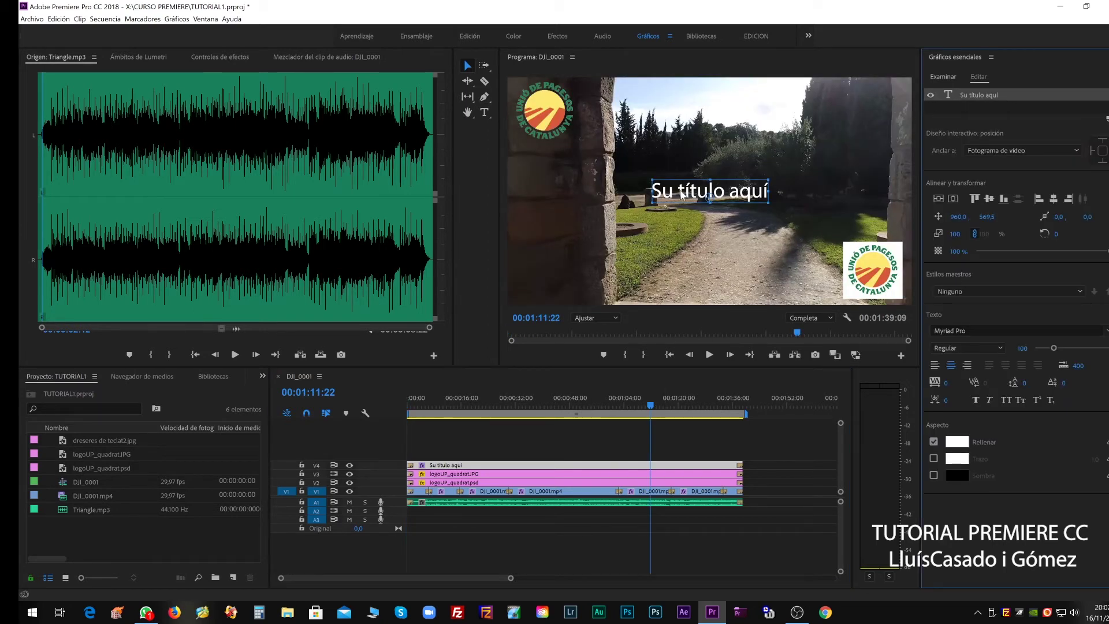
Step: Retype the title as 'EDICIÓ DEMO 1' and position it low in the frame at 1098,0 / 1003,5
{"action": "double_click", "coordinate": [657, 189]}
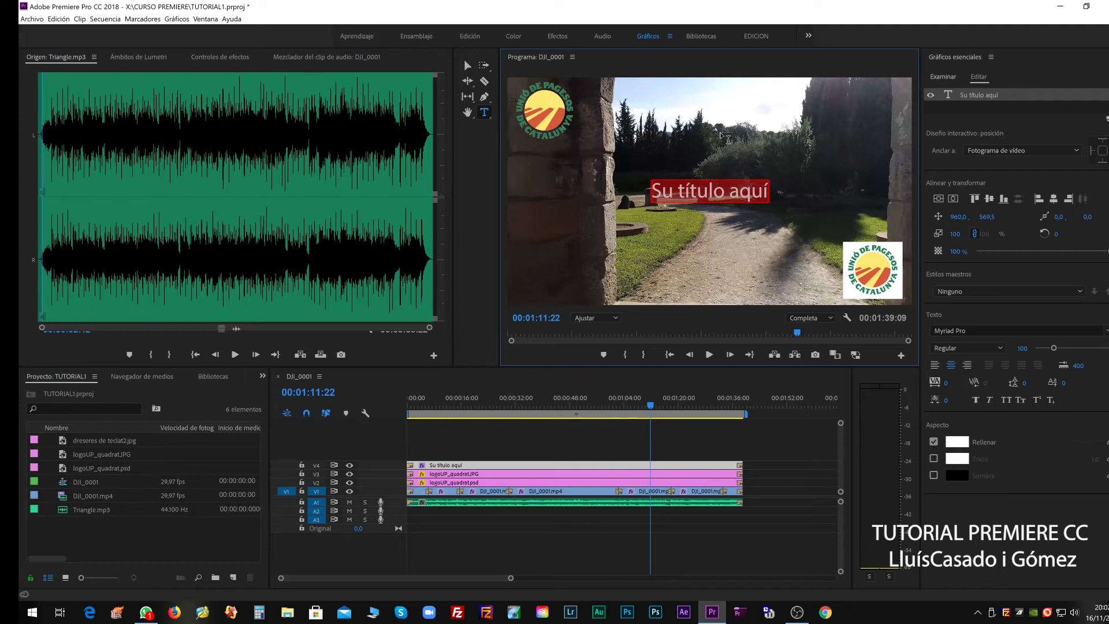
{"action": "type", "text": "U"}
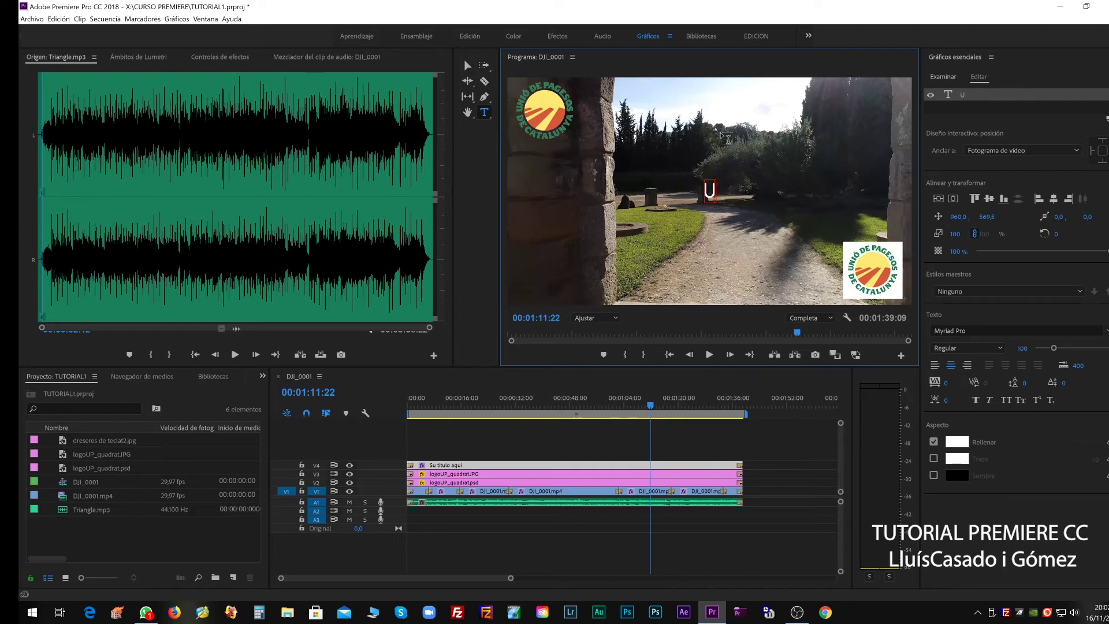
{"action": "key", "text": "BackSpace"}
{"action": "type", "text": "EDICI"}
{"action": "type", "text": "Ó DEMO 1"}
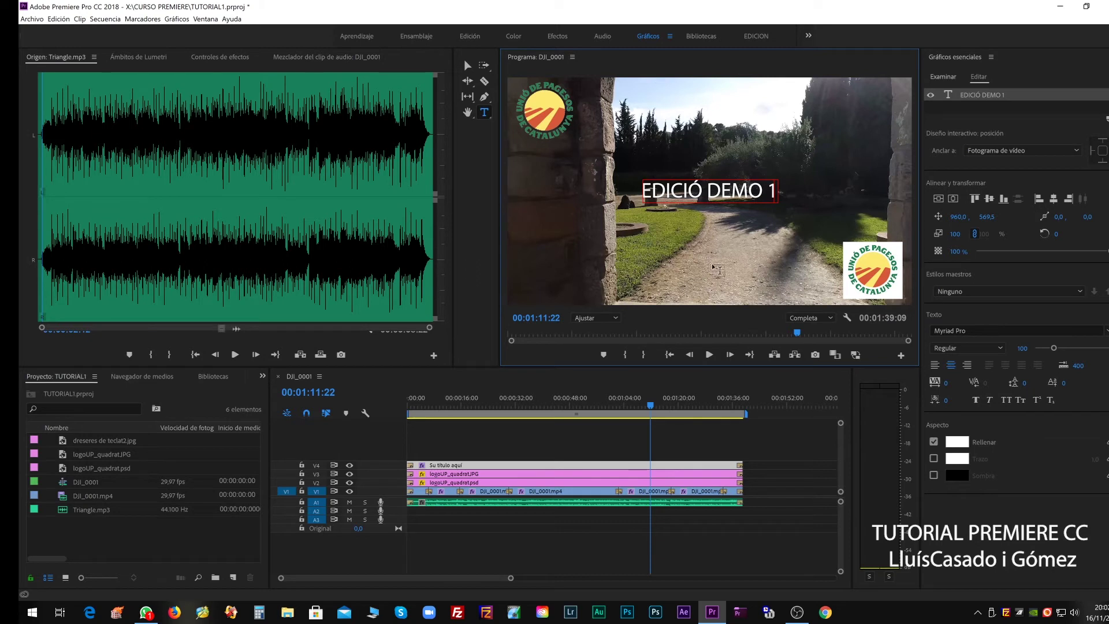
{"action": "left_click", "coordinate": [987, 222]}
{"action": "mouse_move", "coordinate": [986, 216]}
{"action": "left_mouse_down"}
{"action": "mouse_move", "coordinate": [1033, 216]}
{"action": "mouse_move", "coordinate": [970, 216]}
{"action": "mouse_move", "coordinate": [1049, 217]}
{"action": "left_mouse_up"}
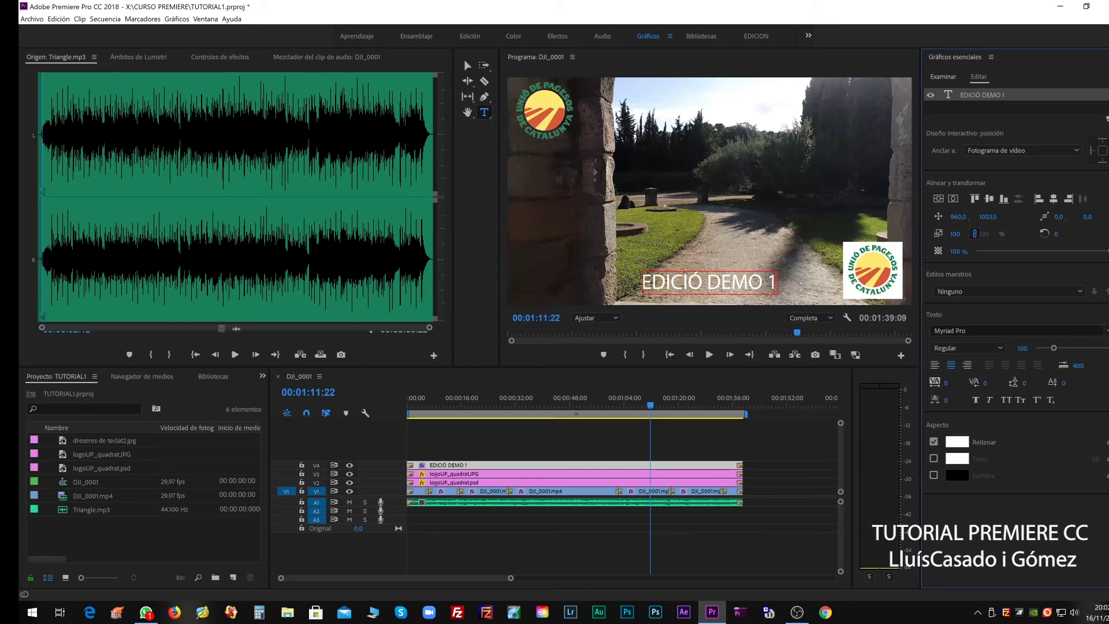
{"action": "mouse_move", "coordinate": [957, 217]}
{"action": "left_mouse_down"}
{"action": "mouse_move", "coordinate": [936, 216]}
{"action": "mouse_move", "coordinate": [1037, 216]}
{"action": "left_mouse_up"}
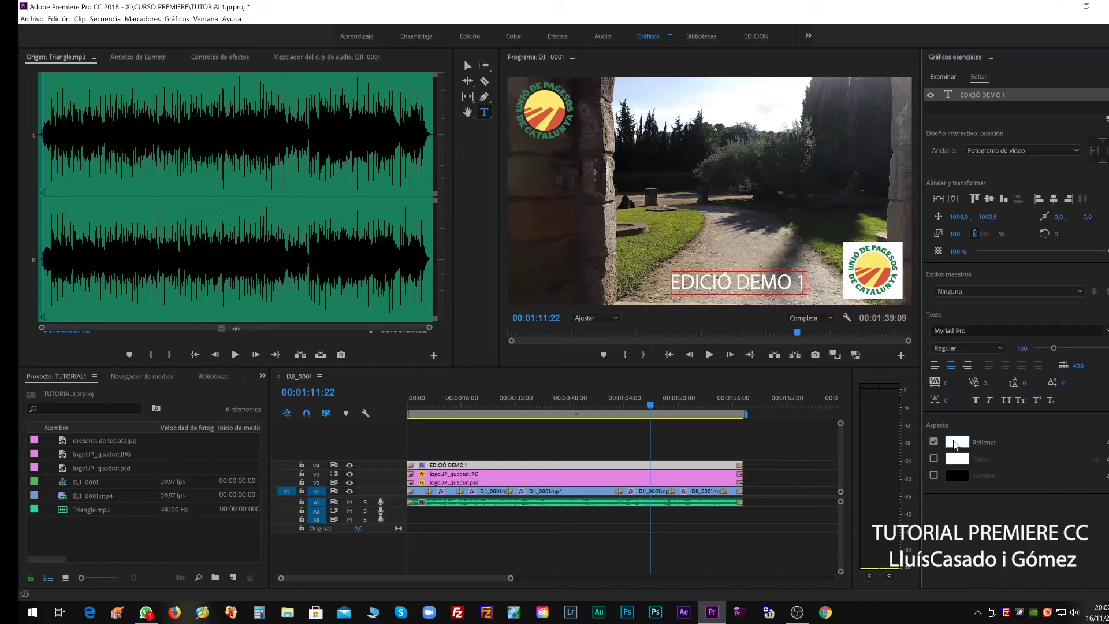
Step: Give the words 'DEMO 1' a green fill (3AF508), leaving 'EDICIÓ' white
{"action": "left_click", "coordinate": [956, 443]}
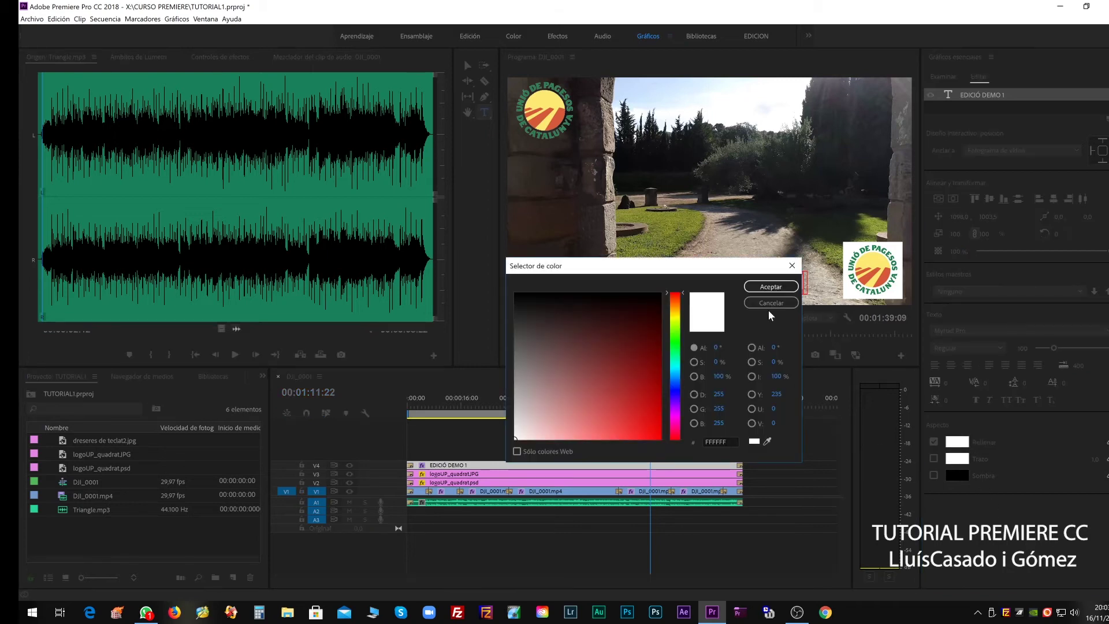
{"action": "left_click", "coordinate": [644, 400]}
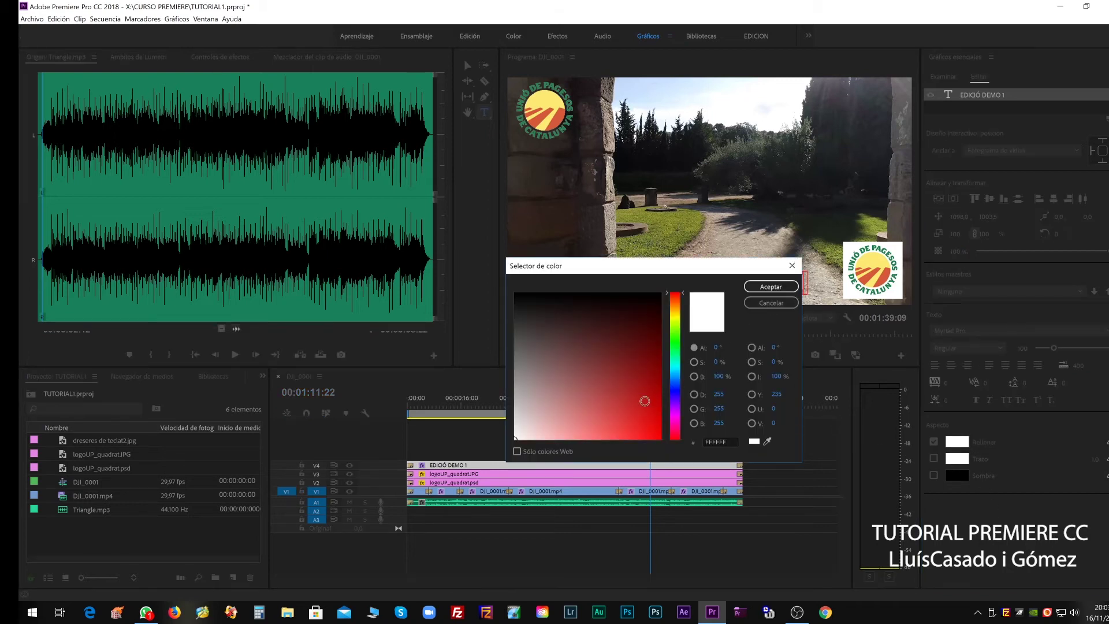
{"action": "left_click", "coordinate": [770, 287]}
{"action": "mouse_move", "coordinate": [806, 282]}
{"action": "left_mouse_down"}
{"action": "mouse_move", "coordinate": [734, 283]}
{"action": "mouse_move", "coordinate": [807, 286]}
{"action": "left_mouse_up"}
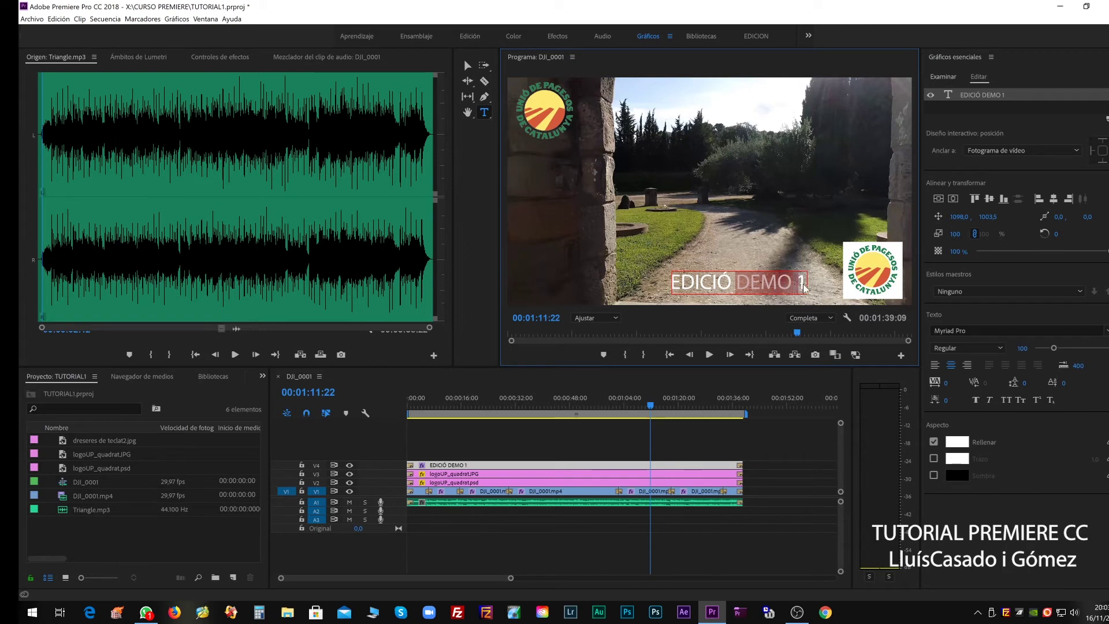
{"action": "left_click", "coordinate": [961, 440]}
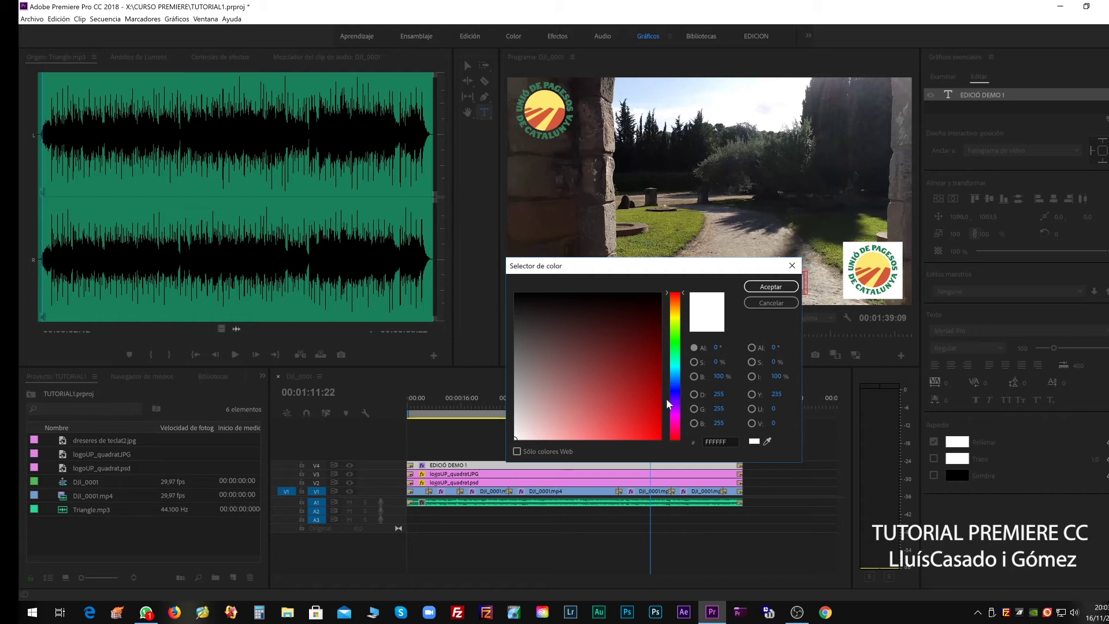
{"action": "left_click", "coordinate": [677, 336]}
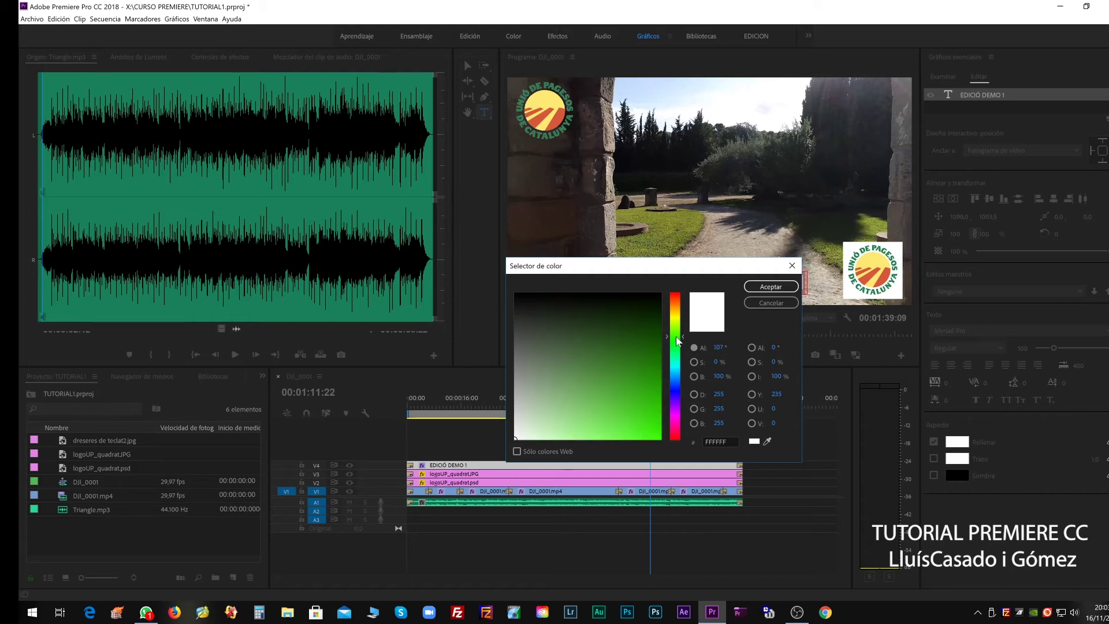
{"action": "left_click_drag", "start_coordinate": [646, 426], "coordinate": [656, 434]}
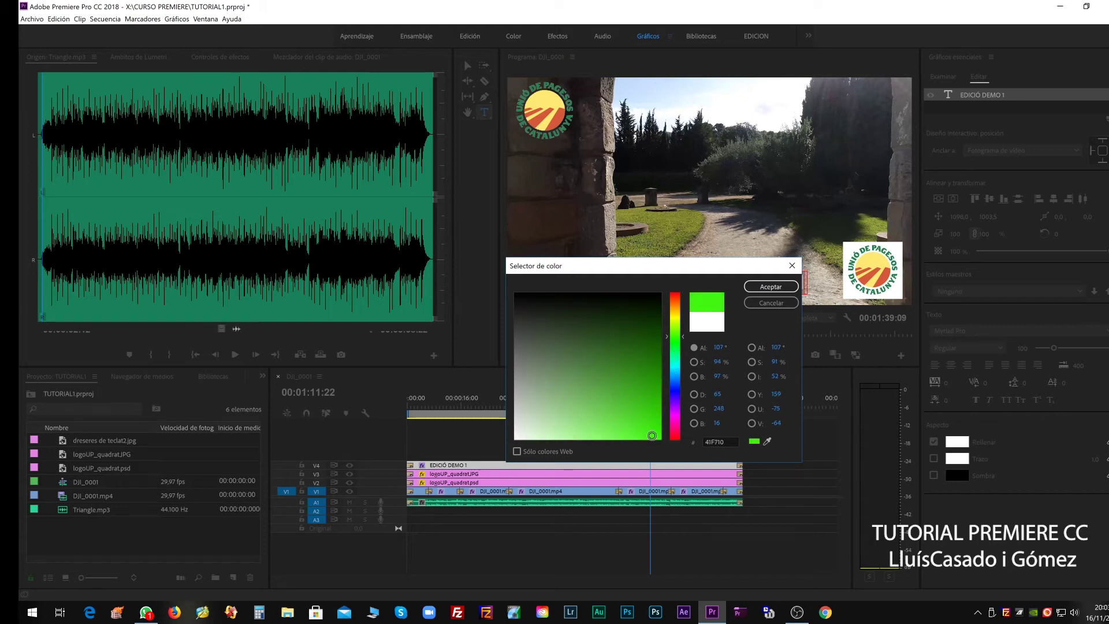
{"action": "left_click", "coordinate": [770, 287]}
{"action": "left_click", "coordinate": [746, 239]}
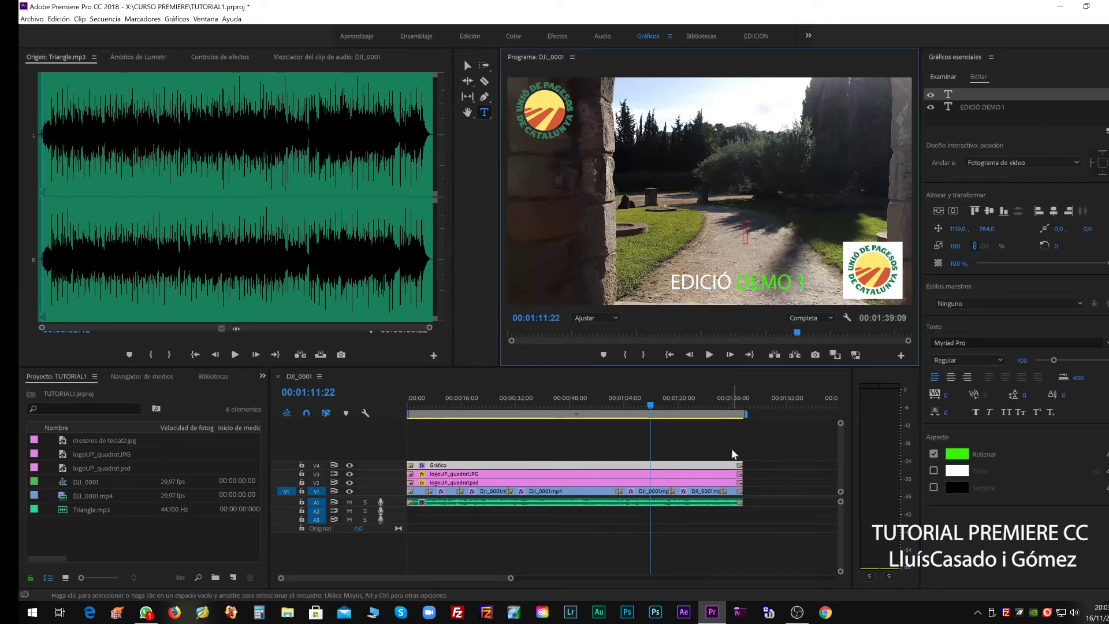
{"action": "left_click_drag", "start_coordinate": [672, 404], "coordinate": [534, 406]}
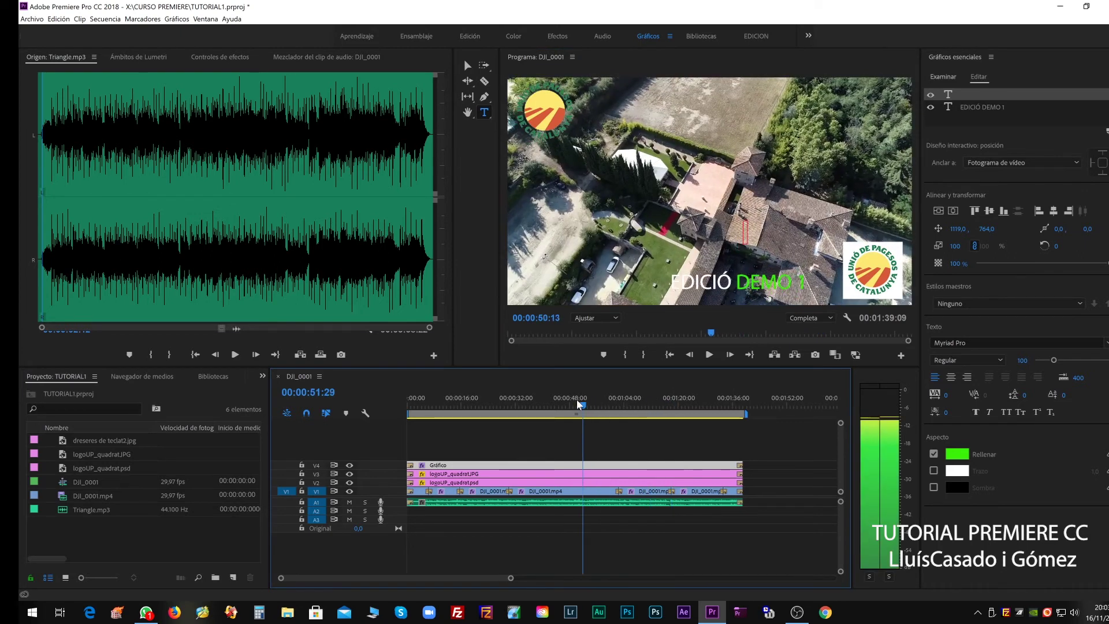
{"action": "left_click", "coordinate": [790, 479]}
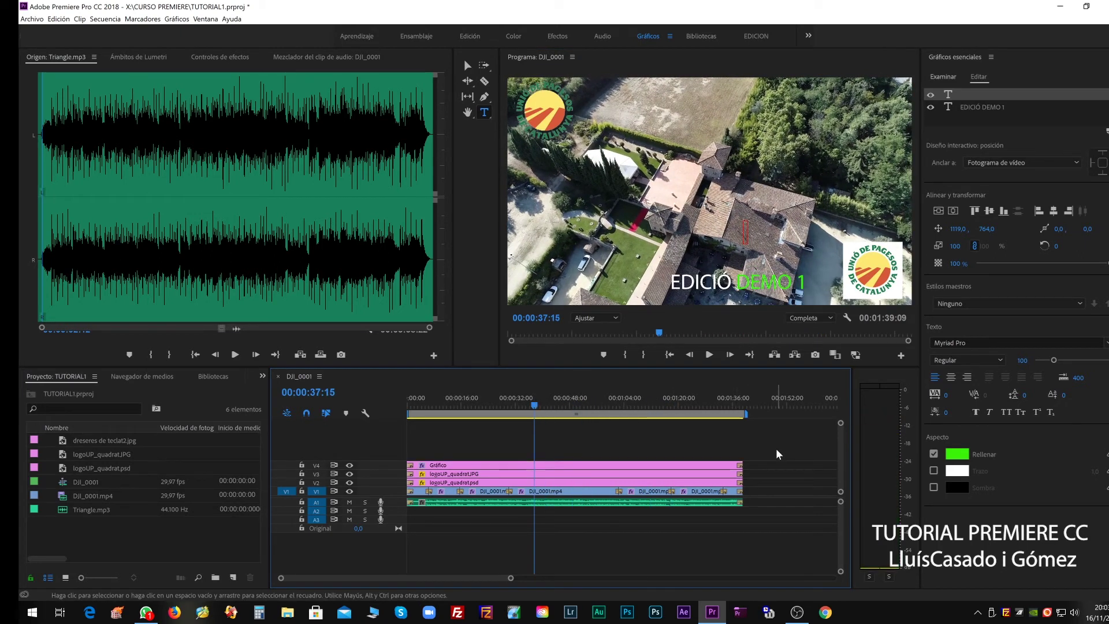
{"action": "left_click", "coordinate": [637, 402]}
Step: Switch to the EDICION workspace and preview the titled sequence, ending back at the start
{"action": "left_click_drag", "start_coordinate": [638, 403], "coordinate": [522, 405]}
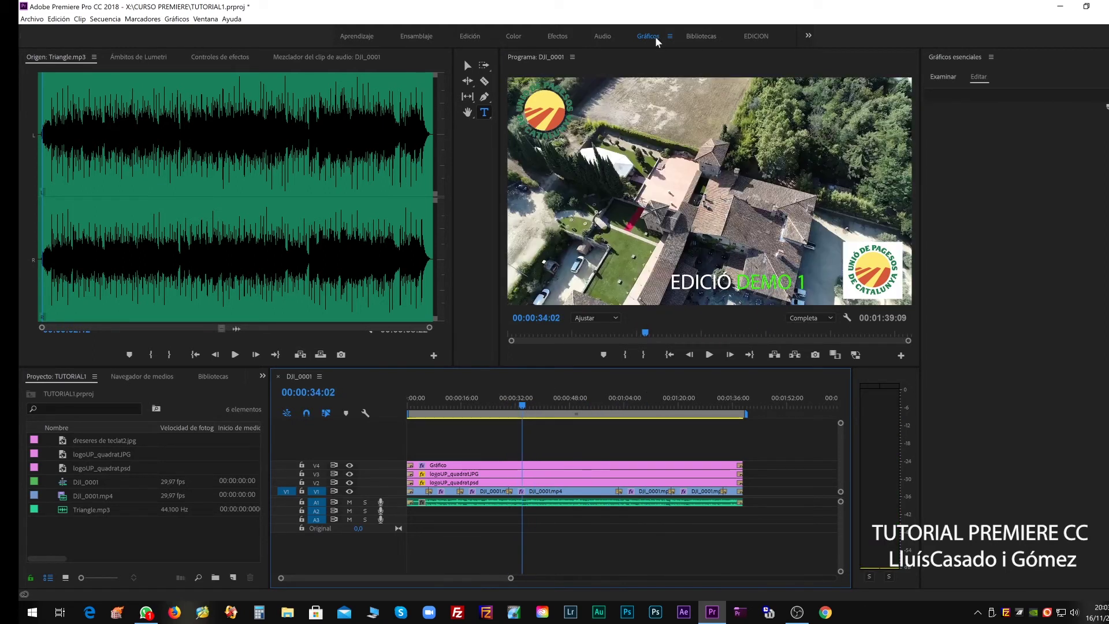
{"action": "left_click", "coordinate": [750, 37]}
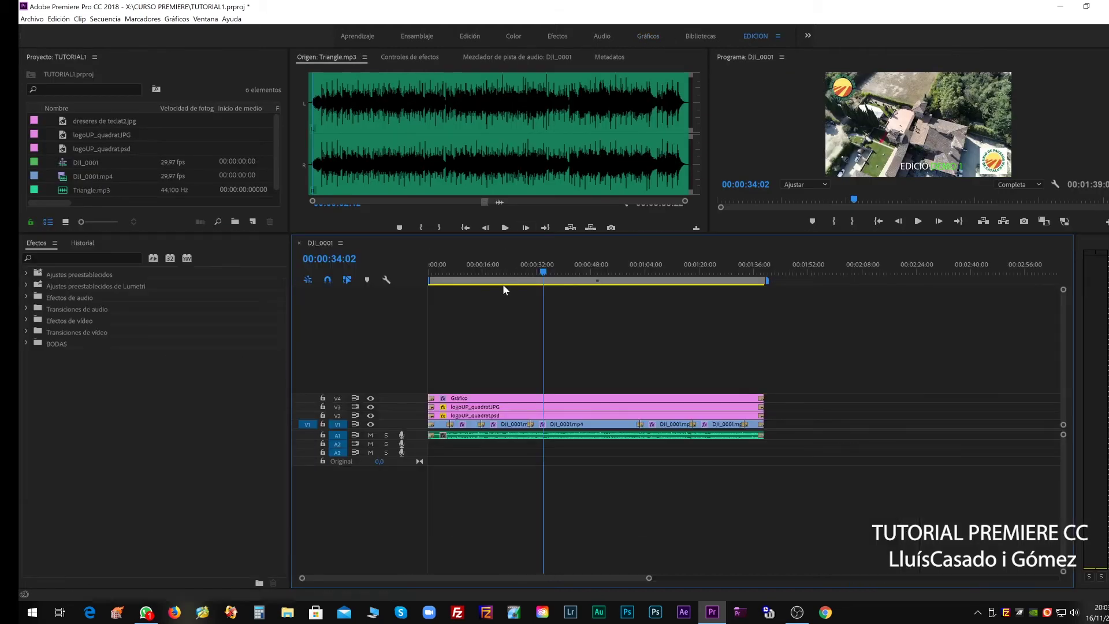
{"action": "left_click", "coordinate": [496, 270]}
{"action": "left_click_drag", "start_coordinate": [496, 272], "coordinate": [751, 271]}
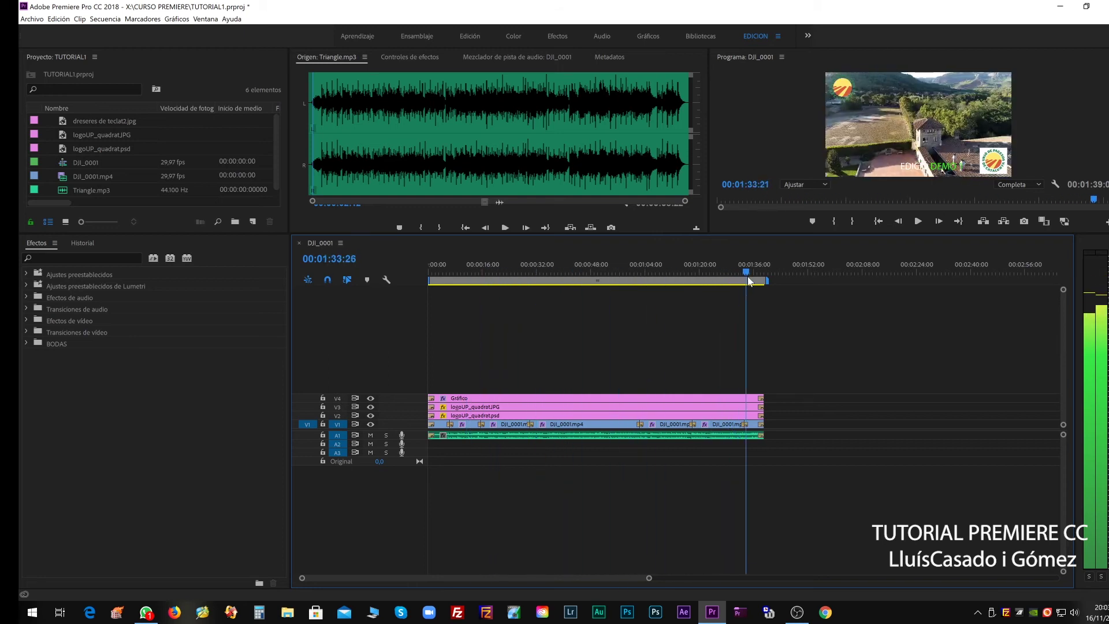
{"action": "left_click", "coordinate": [515, 272]}
{"action": "left_click_drag", "start_coordinate": [510, 295], "coordinate": [425, 300]}
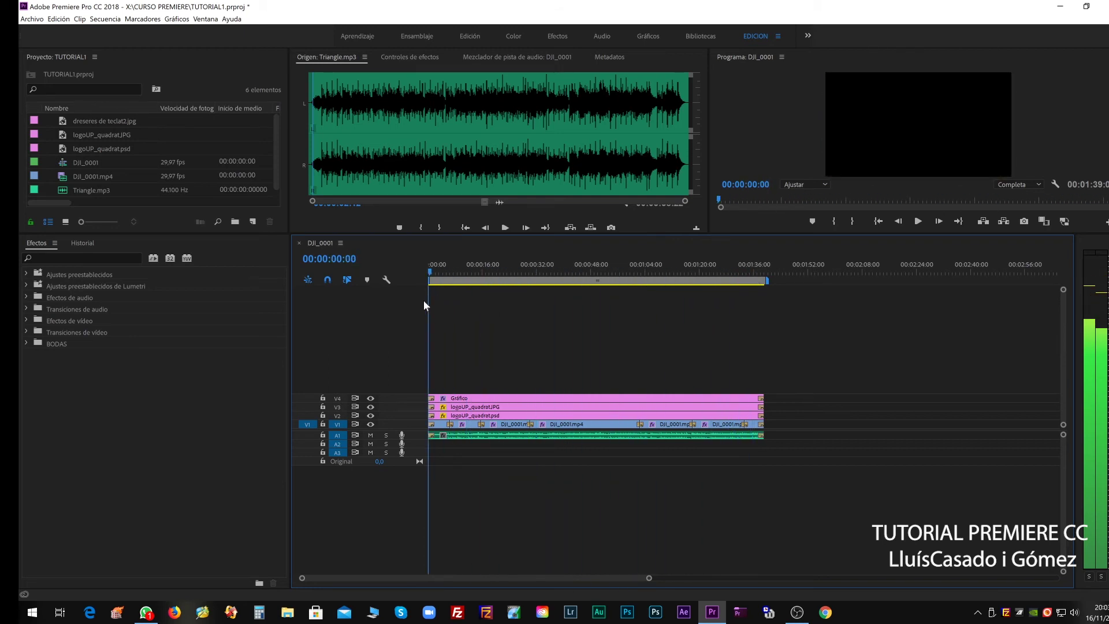
Step: Expand all timeline tracks to show clip thumbnails and scrub into the sequence
{"action": "left_click", "coordinate": [386, 280]}
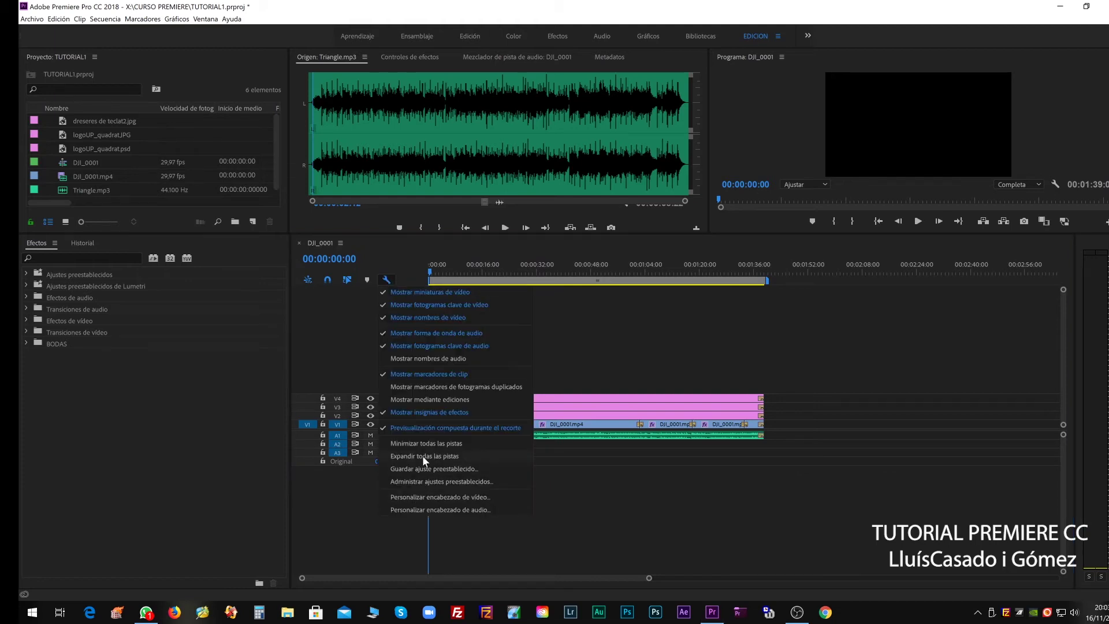
{"action": "left_click", "coordinate": [422, 456]}
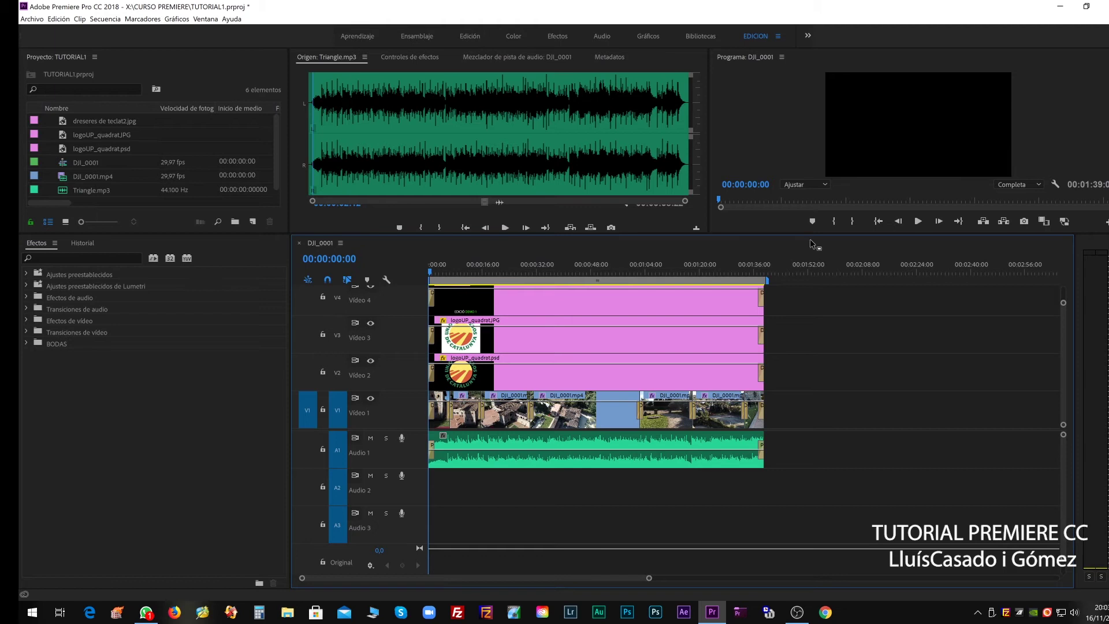
{"action": "left_click_drag", "start_coordinate": [809, 233], "coordinate": [816, 199]}
{"action": "mouse_move", "coordinate": [462, 230]}
{"action": "left_mouse_down"}
{"action": "mouse_move", "coordinate": [569, 238]}
{"action": "mouse_move", "coordinate": [542, 238]}
{"action": "left_mouse_up"}
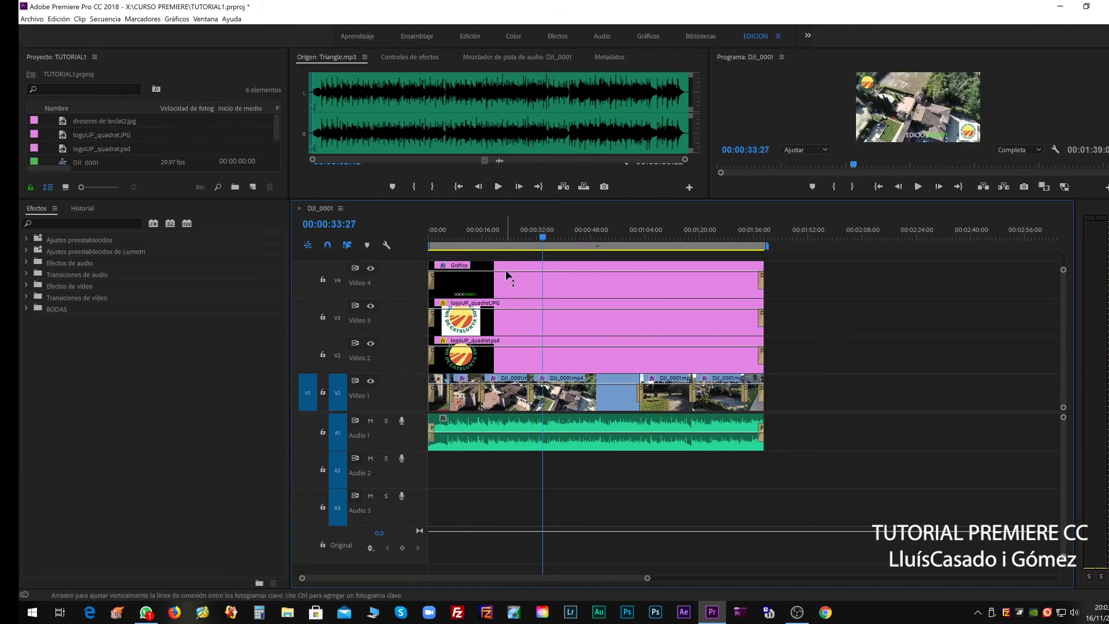
Step: Hide and reshow the title (V4), logo (V2) and drone footage (V1) tracks, enlarging the monitors
{"action": "left_click", "coordinate": [370, 269]}
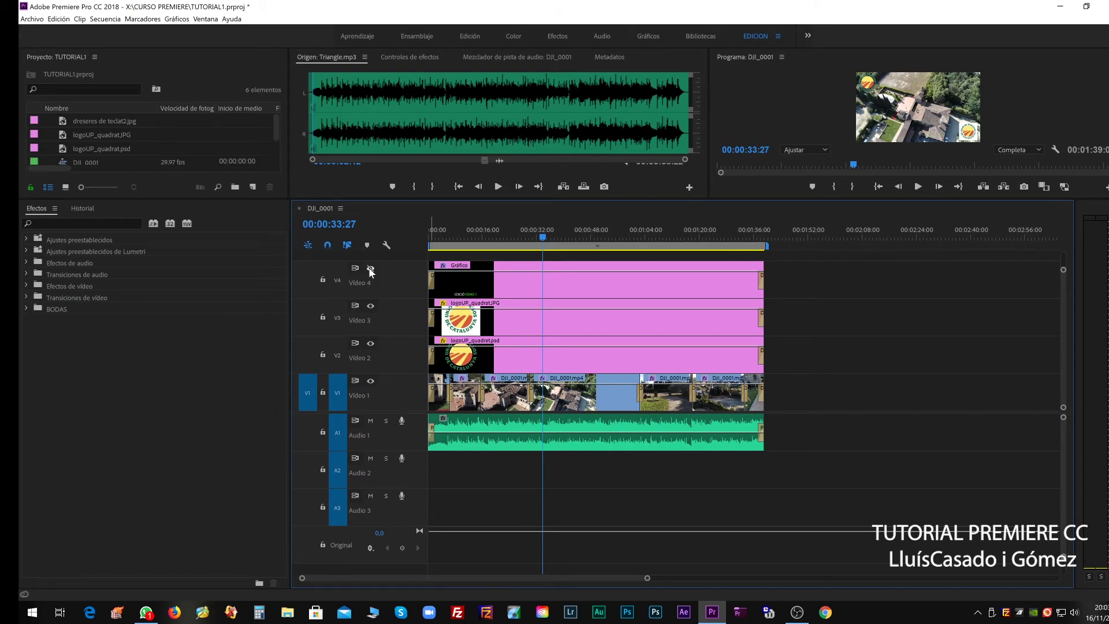
{"action": "left_click", "coordinate": [371, 270]}
{"action": "left_click_drag", "start_coordinate": [786, 199], "coordinate": [784, 309]}
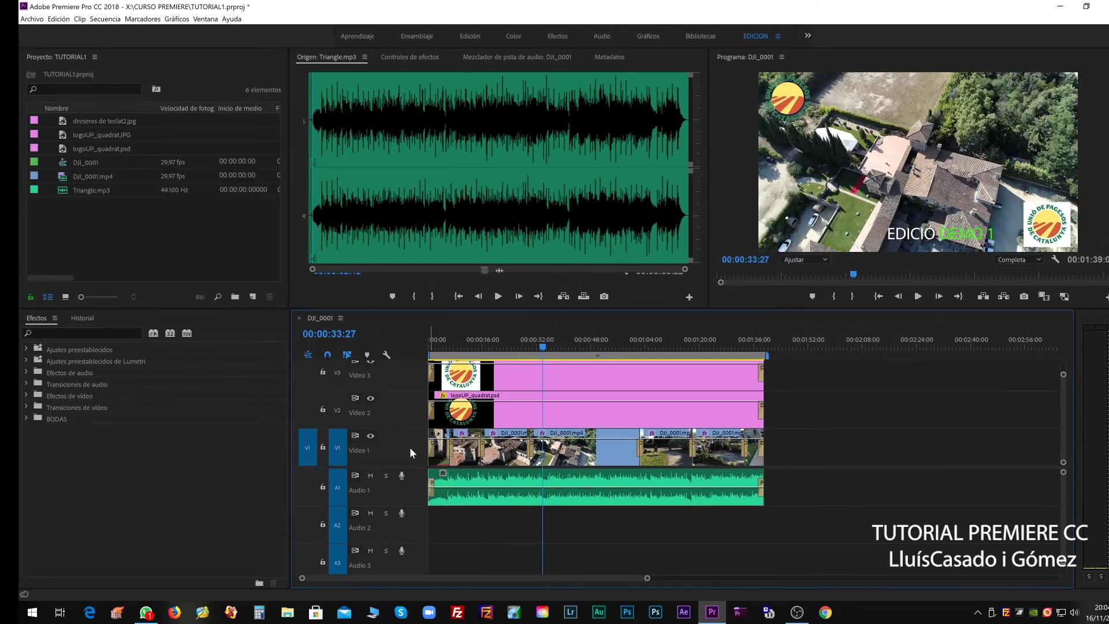
{"action": "left_click", "coordinate": [371, 398]}
{"action": "left_click", "coordinate": [371, 398]}
{"action": "left_click", "coordinate": [371, 398]}
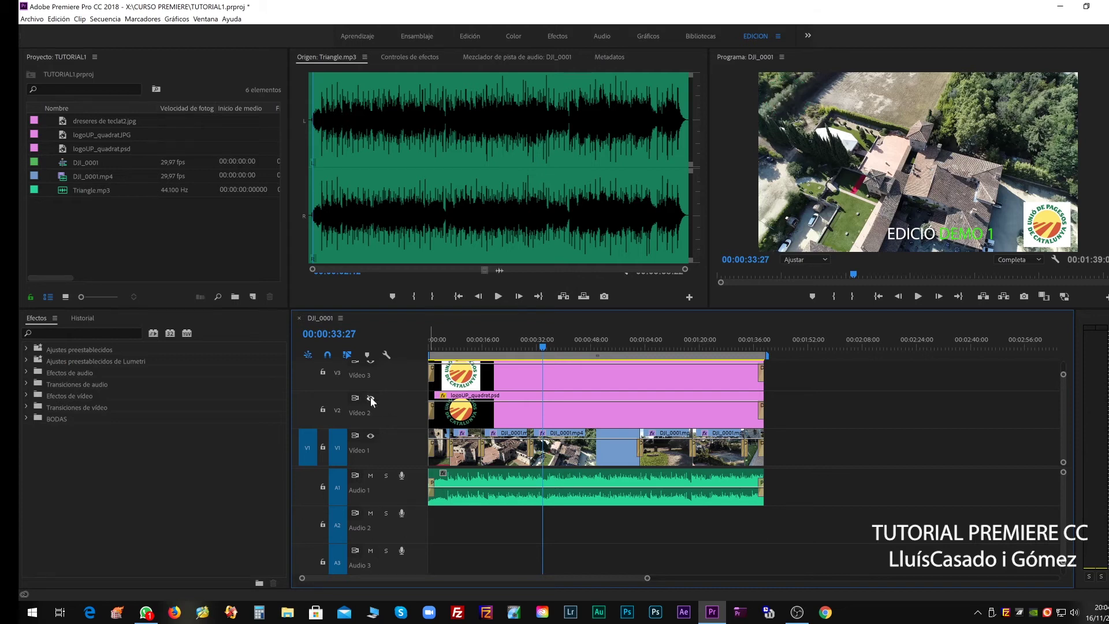
{"action": "left_click", "coordinate": [371, 399]}
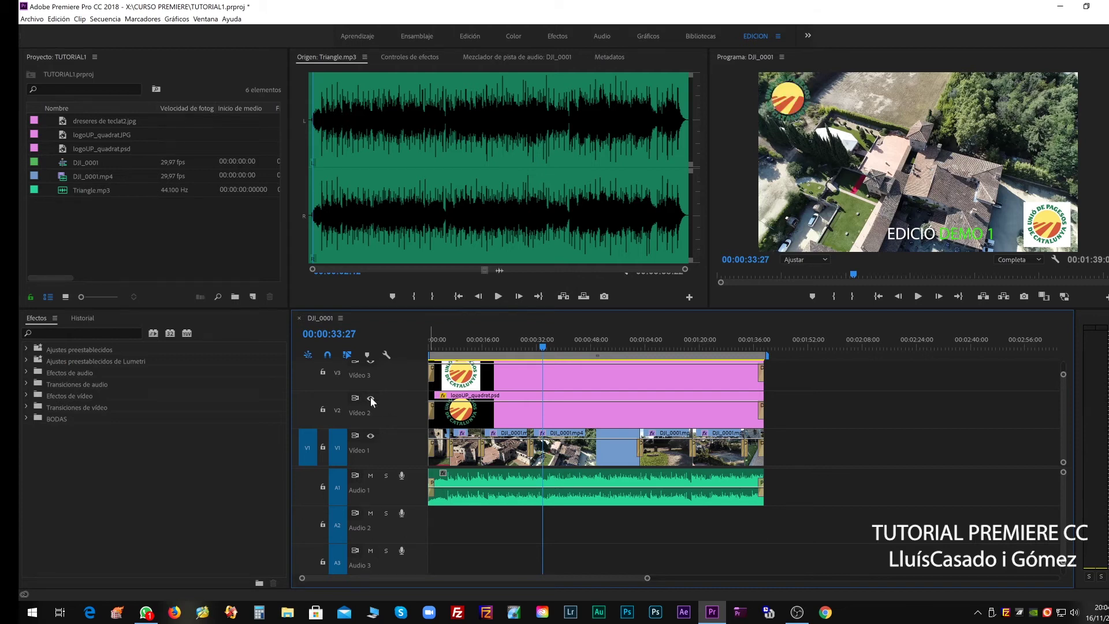
{"action": "left_click", "coordinate": [371, 436]}
{"action": "left_click", "coordinate": [371, 436]}
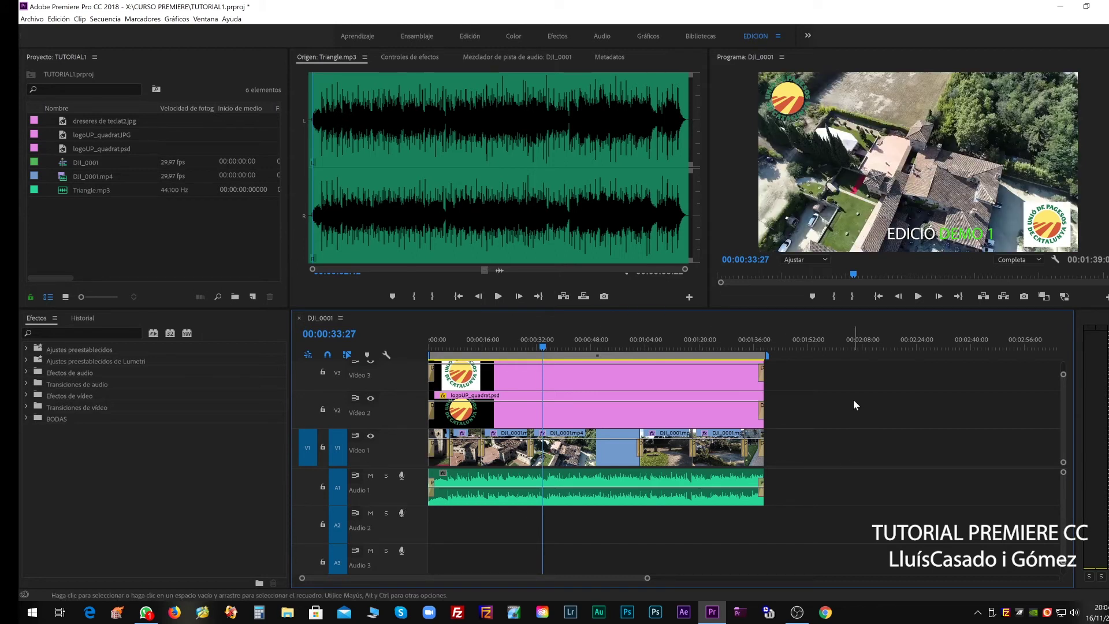
{"action": "mouse_move", "coordinate": [583, 348]}
{"action": "left_mouse_down"}
{"action": "mouse_move", "coordinate": [529, 348]}
{"action": "mouse_move", "coordinate": [699, 350]}
{"action": "mouse_move", "coordinate": [376, 373]}
{"action": "left_mouse_up"}
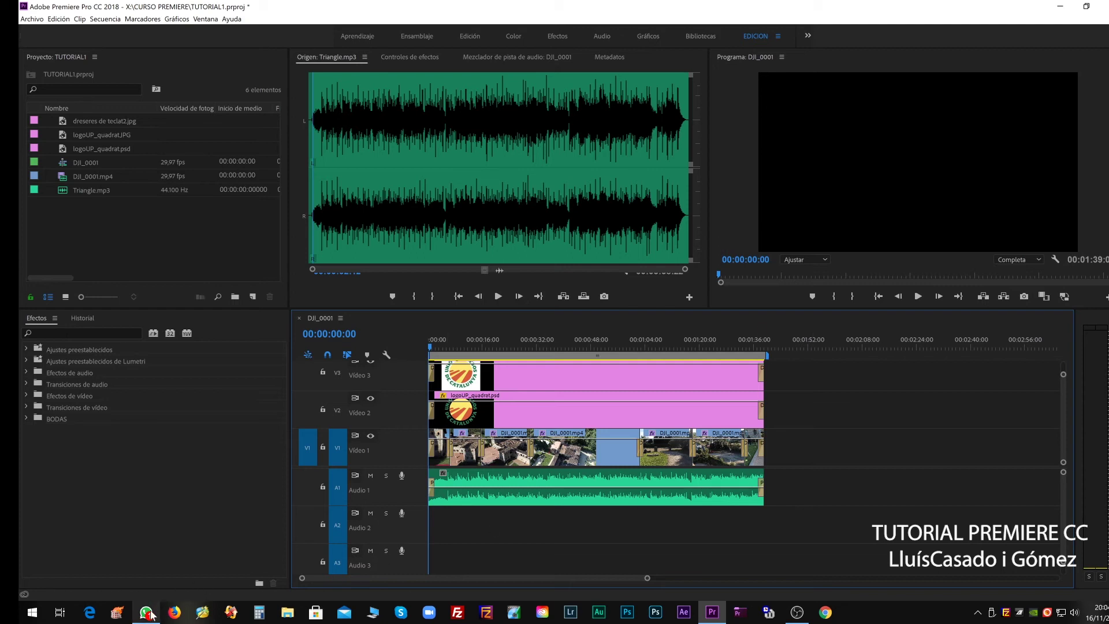
{"action": "mouse_move", "coordinate": [149, 617]}
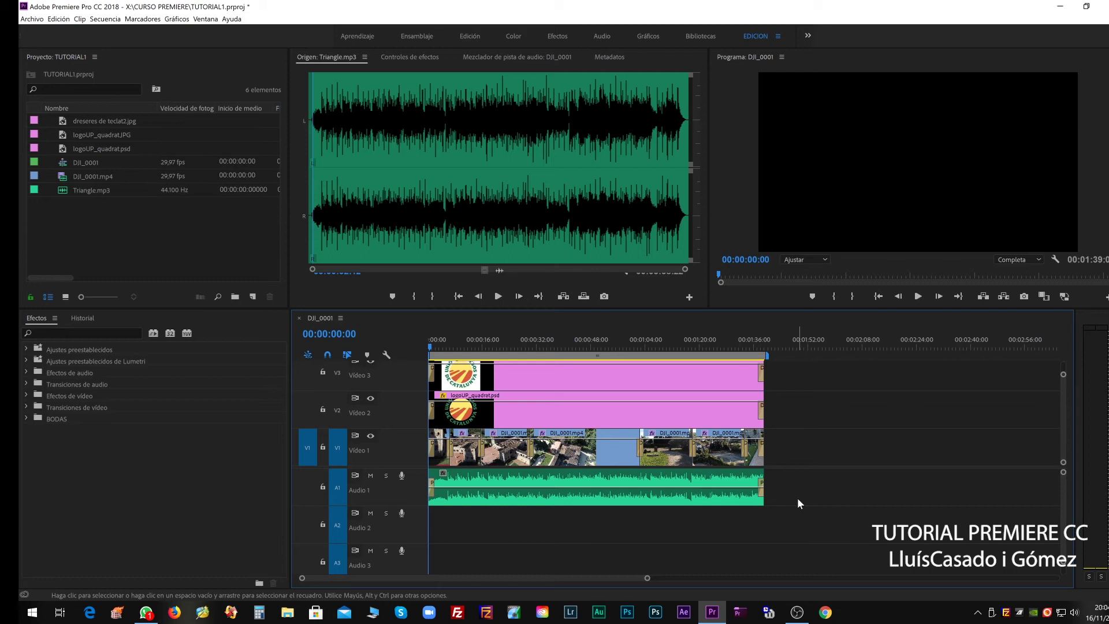
Step: Open the Ctrl+M export settings and match the video settings to the source
{"action": "key", "text": "ctrl+m"}
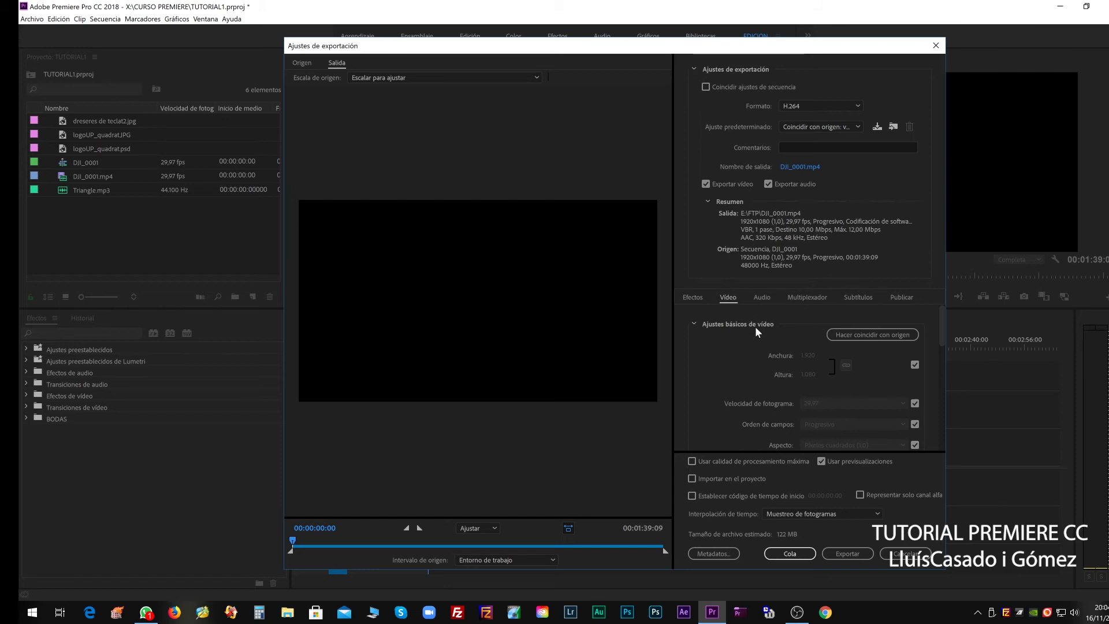
{"action": "left_click", "coordinate": [860, 334]}
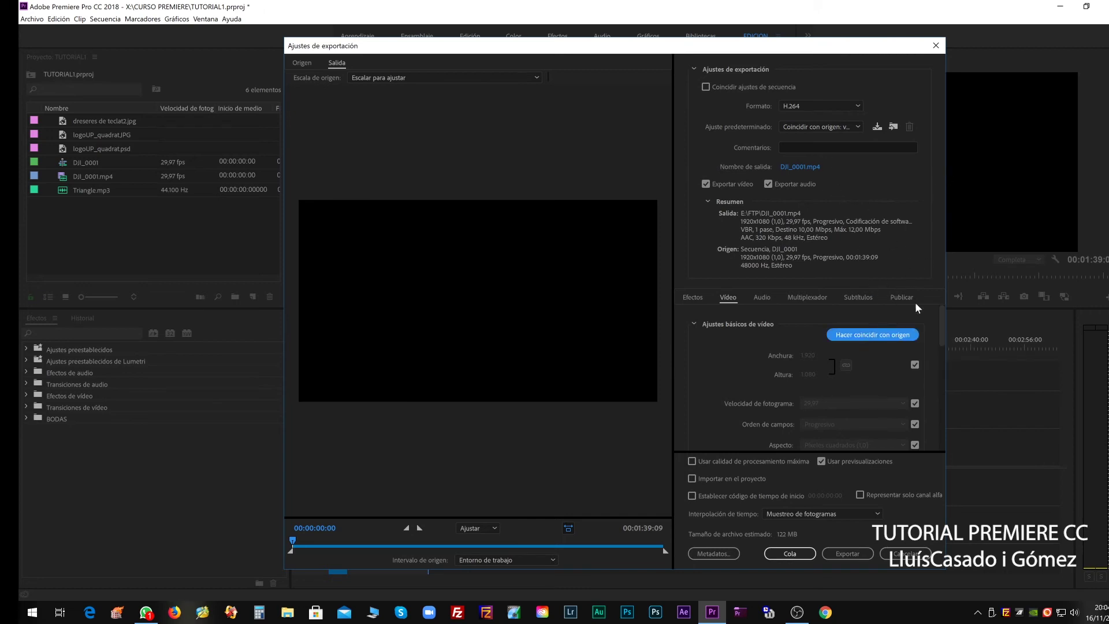
{"action": "left_click_drag", "start_coordinate": [942, 328], "coordinate": [929, 413]}
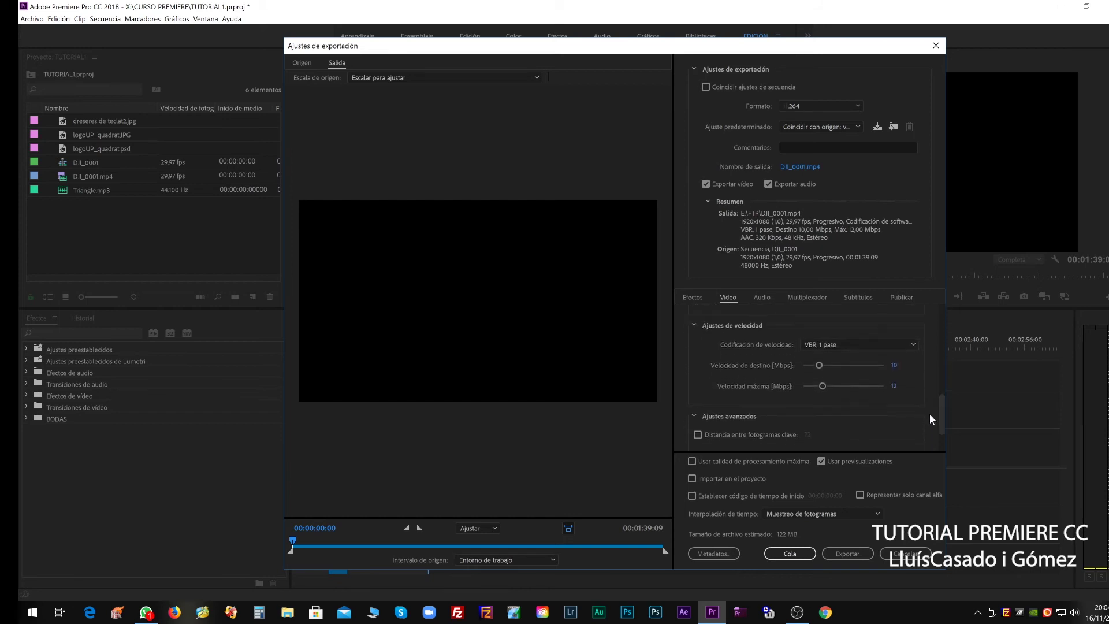
Step: Switch bitrate encoding to CBR with a 15,06 Mbps target bitrate
{"action": "left_click", "coordinate": [822, 345]}
{"action": "left_click", "coordinate": [820, 356]}
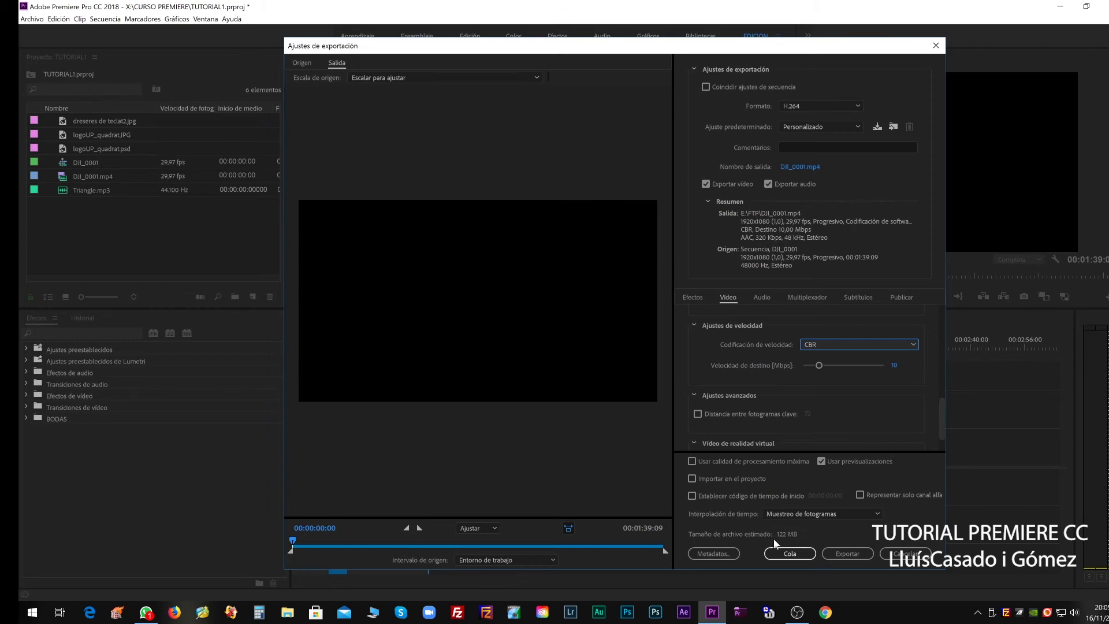
{"action": "left_click", "coordinate": [818, 364]}
{"action": "left_click_drag", "start_coordinate": [814, 367], "coordinate": [812, 369]}
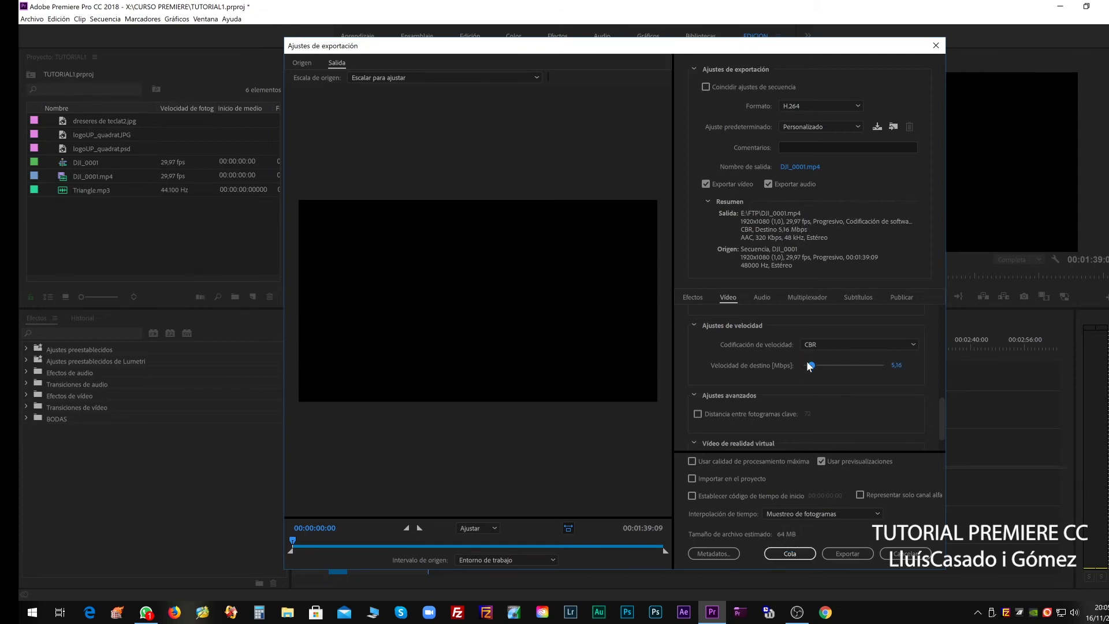
{"action": "left_click_drag", "start_coordinate": [812, 364], "coordinate": [904, 372]}
{"action": "left_click_drag", "start_coordinate": [884, 366], "coordinate": [827, 366]}
Step: Set the output file to CURS 1.mp4 in the X:\CURSO PREMIERE folder
{"action": "left_click", "coordinate": [801, 167]}
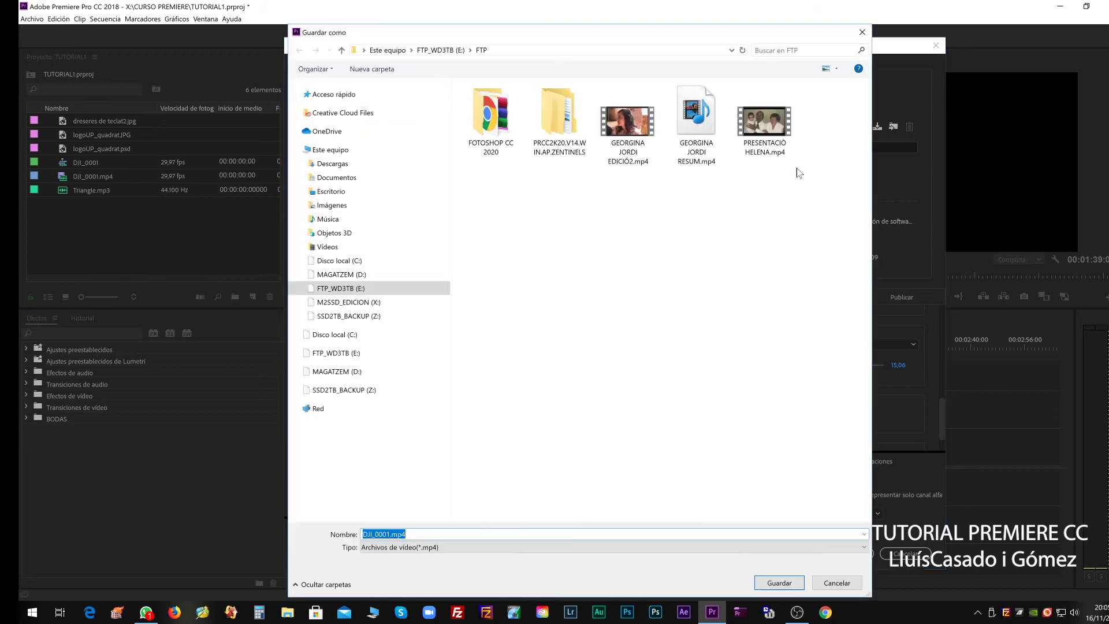
{"action": "left_click", "coordinate": [339, 302]}
{"action": "left_click", "coordinate": [628, 136]}
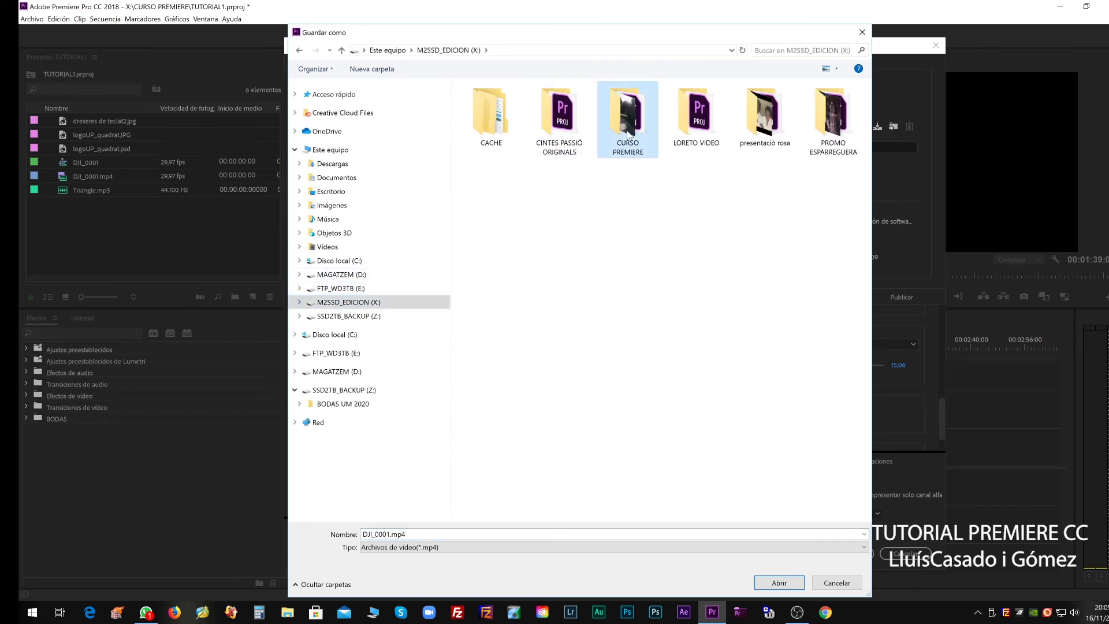
{"action": "double_click", "coordinate": [629, 136]}
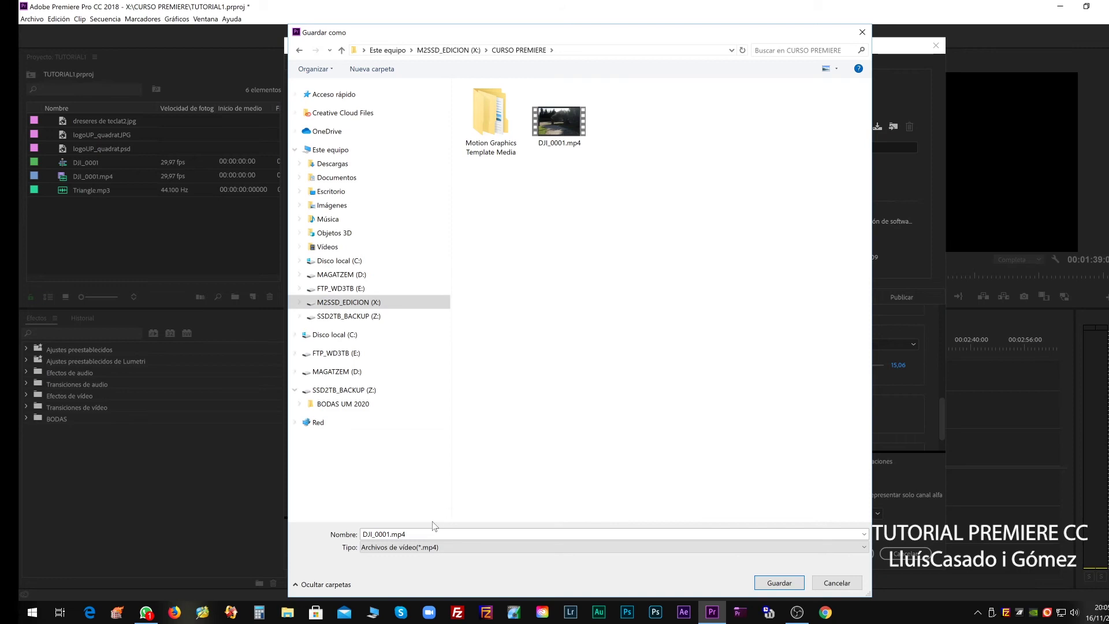
{"action": "double_click", "coordinate": [397, 533]}
{"action": "key", "text": "shift+Left"}
{"action": "key", "text": "shift+Left"}
{"action": "key", "text": "shift+Left"}
{"action": "type", "text": "CURS"}
{"action": "left_click", "coordinate": [766, 584]}
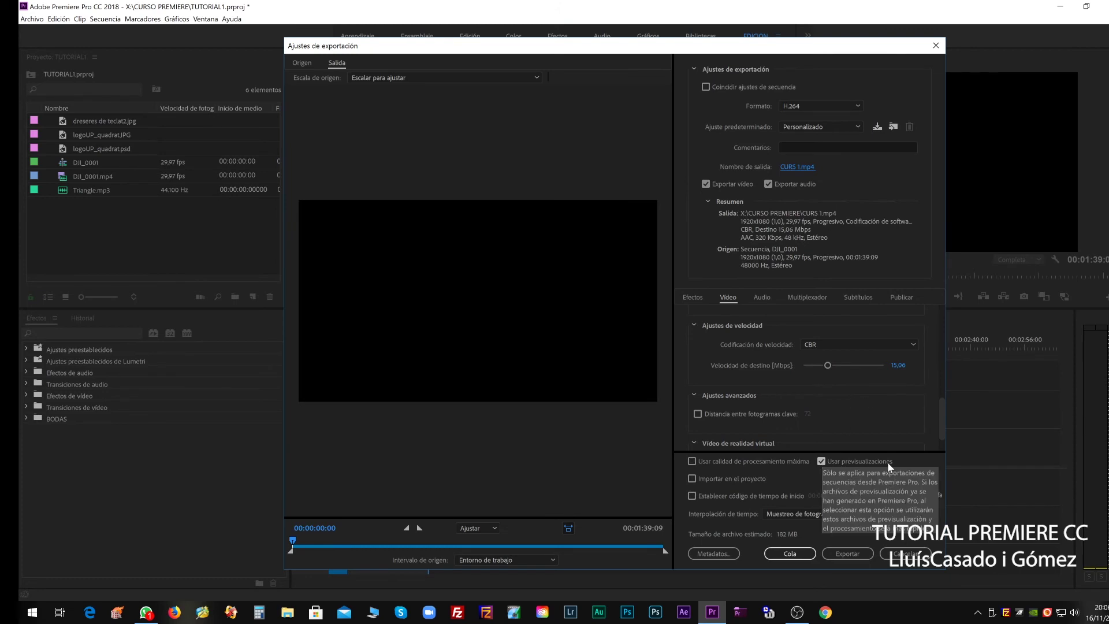
Step: Export CURS 1.mp4, then close Premiere and save changes to TUTORIAL1.prproj
{"action": "left_click", "coordinate": [841, 554]}
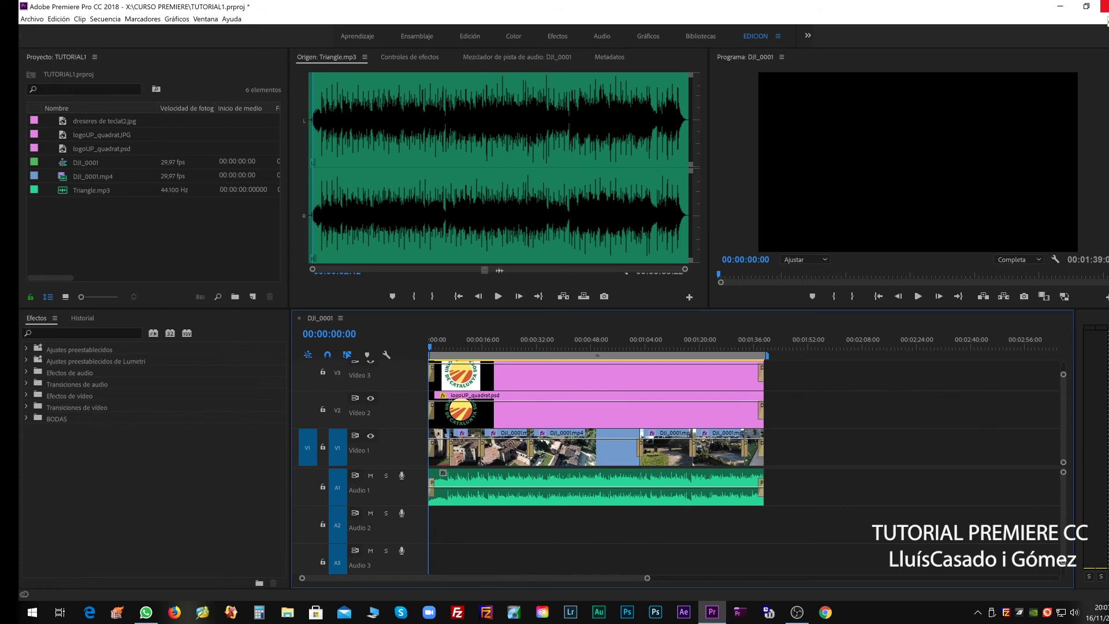
{"action": "left_click", "coordinate": [1104, 7]}
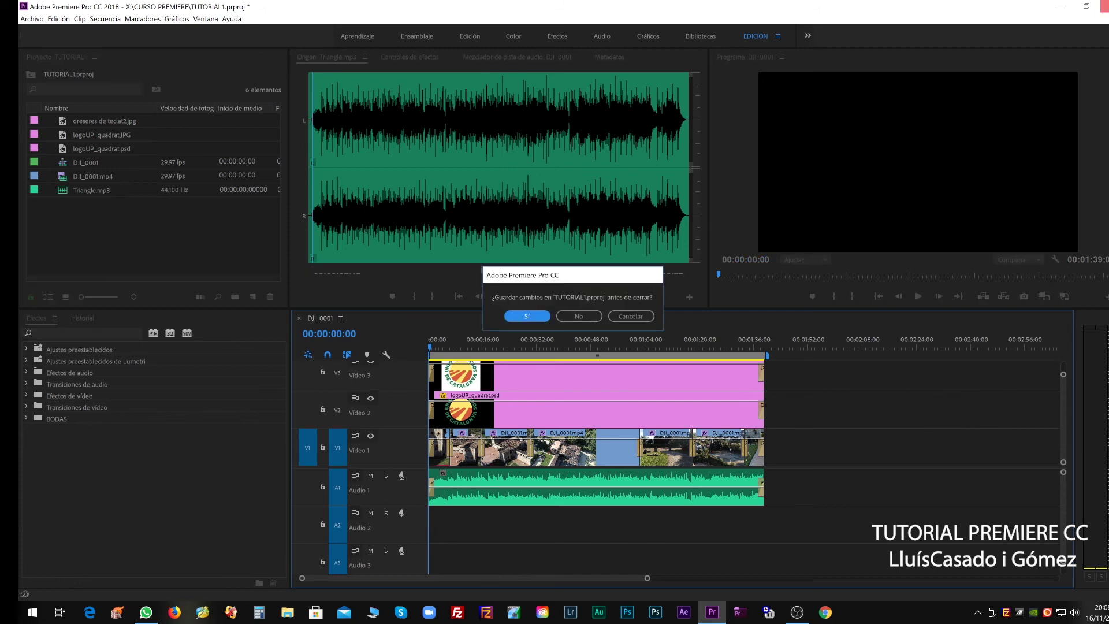
{"action": "left_click", "coordinate": [527, 317]}
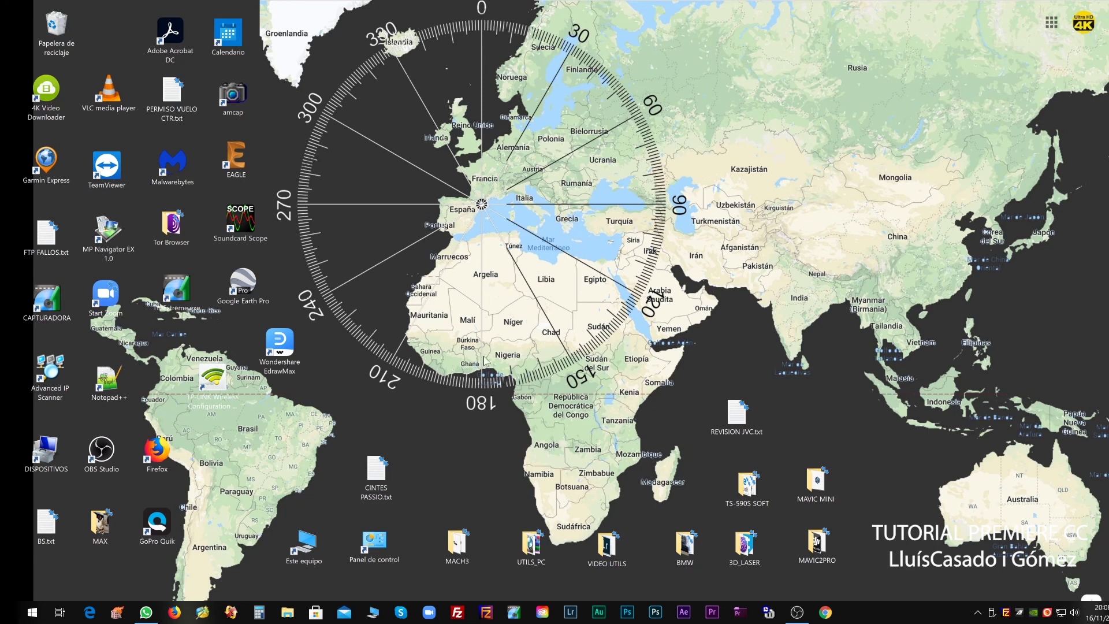
Step: Browse from Este equipo to M2SSD_EDICION (X:) and open CURSO PREMIERE
{"action": "double_click", "coordinate": [308, 545]}
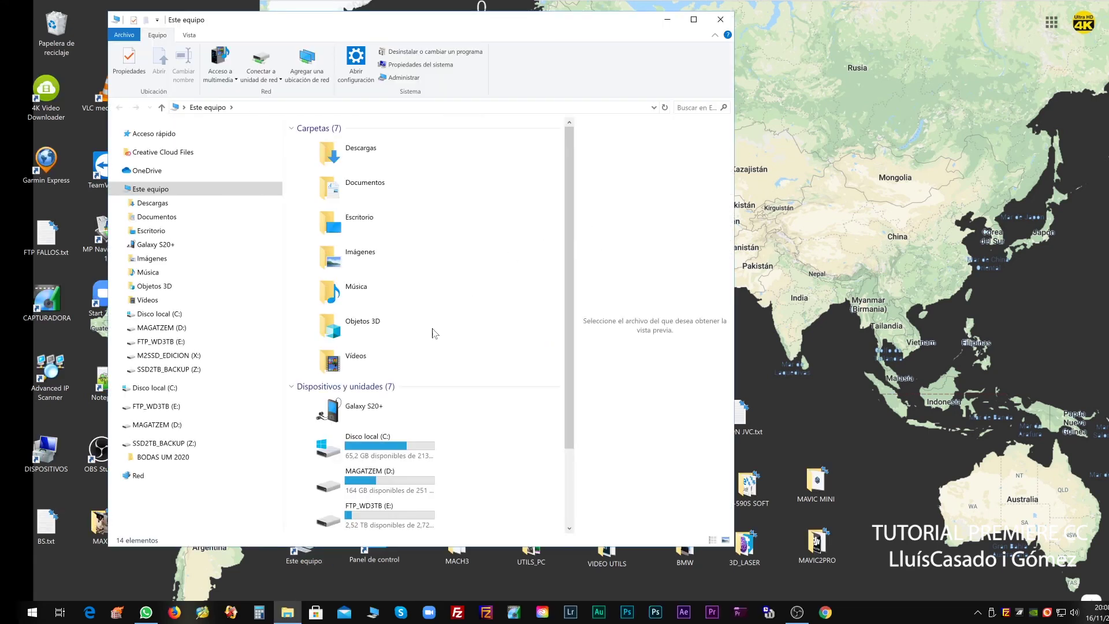
{"action": "scroll", "coordinate": [434, 333], "scroll_direction": "down", "scroll_amount": 3}
{"action": "left_click", "coordinate": [347, 479]}
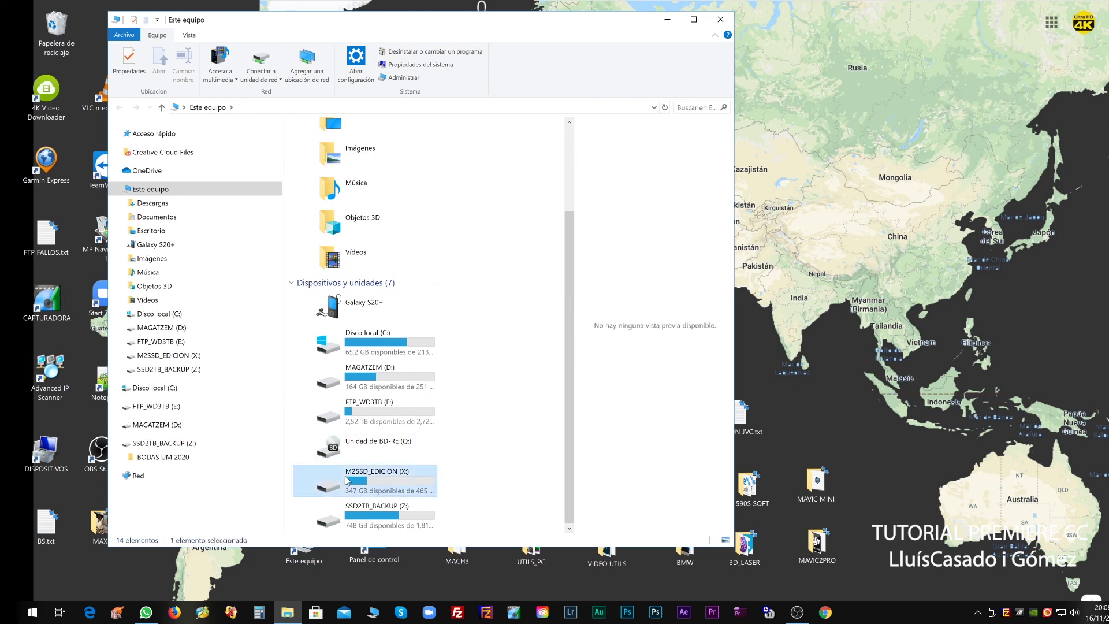
{"action": "double_click", "coordinate": [347, 479]}
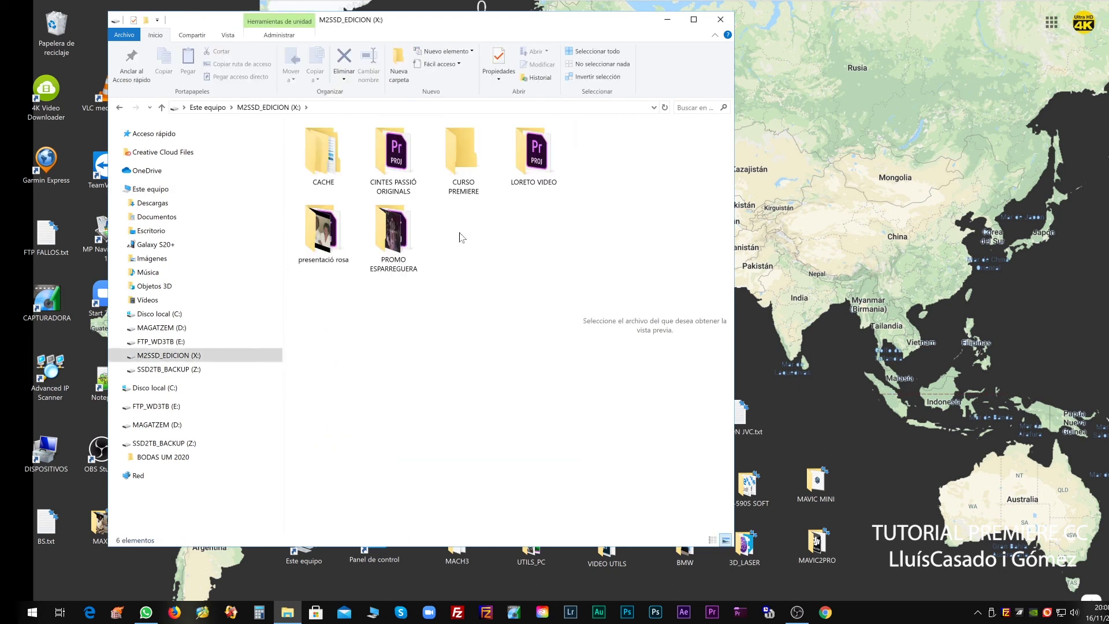
{"action": "double_click", "coordinate": [473, 175]}
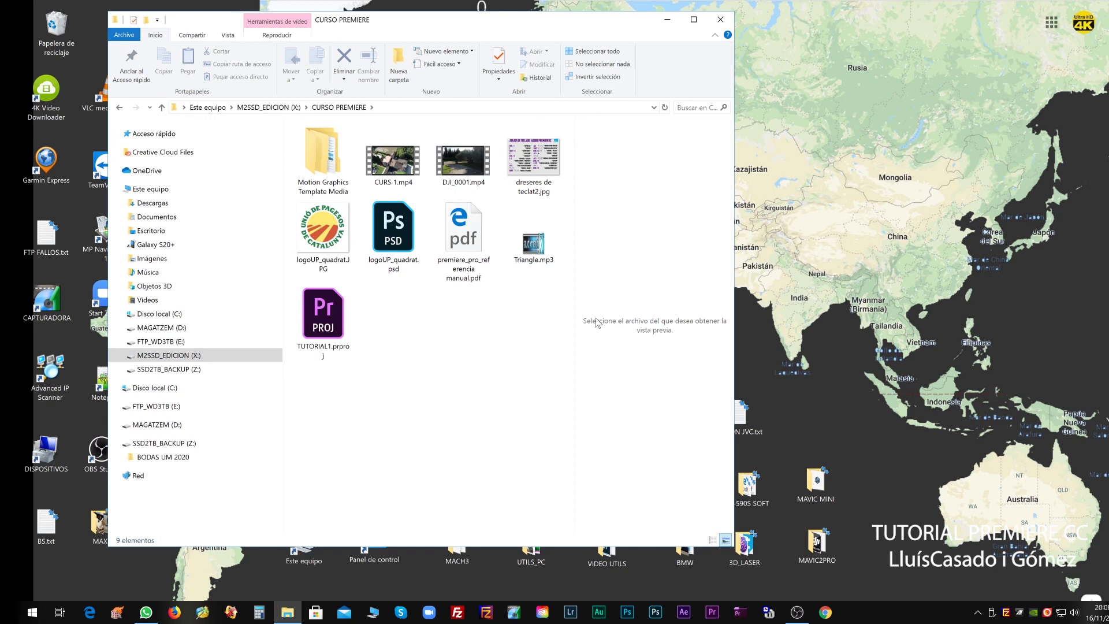
Step: Play CURS 1.mp4 in Windows Media Player, close Explorer, and close the player afterwards
{"action": "double_click", "coordinate": [392, 165]}
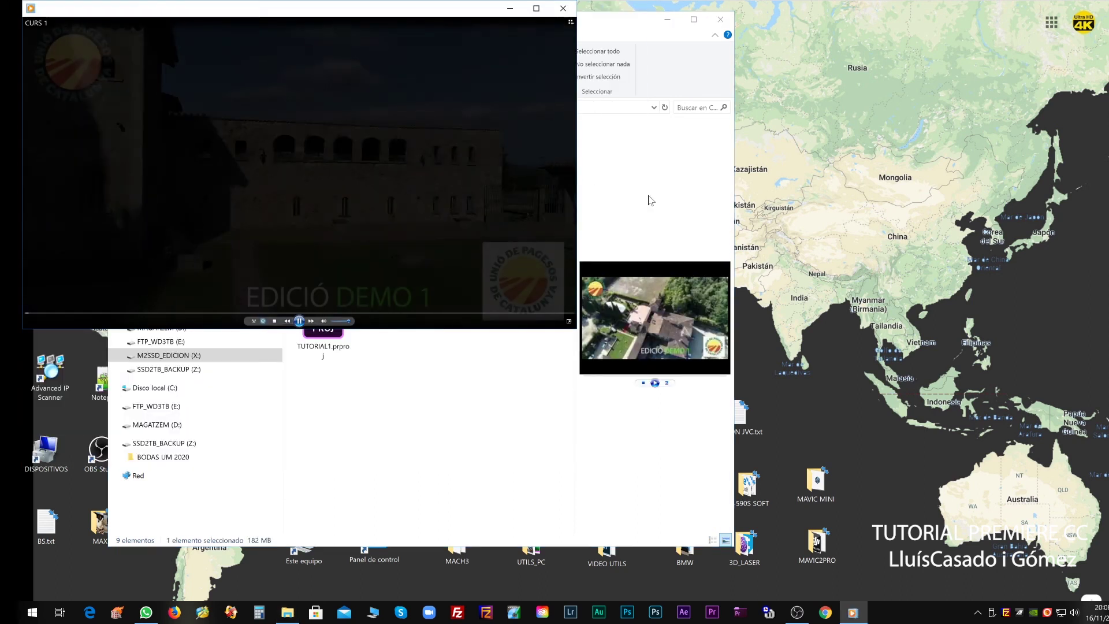
{"action": "left_click", "coordinate": [719, 20]}
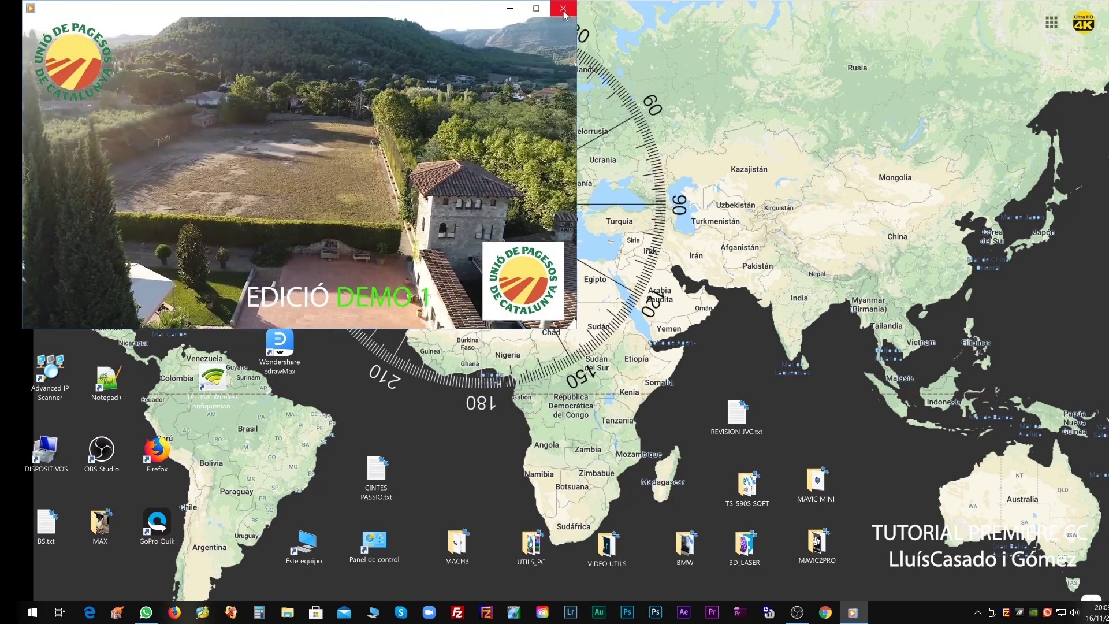
{"action": "left_click", "coordinate": [565, 14]}
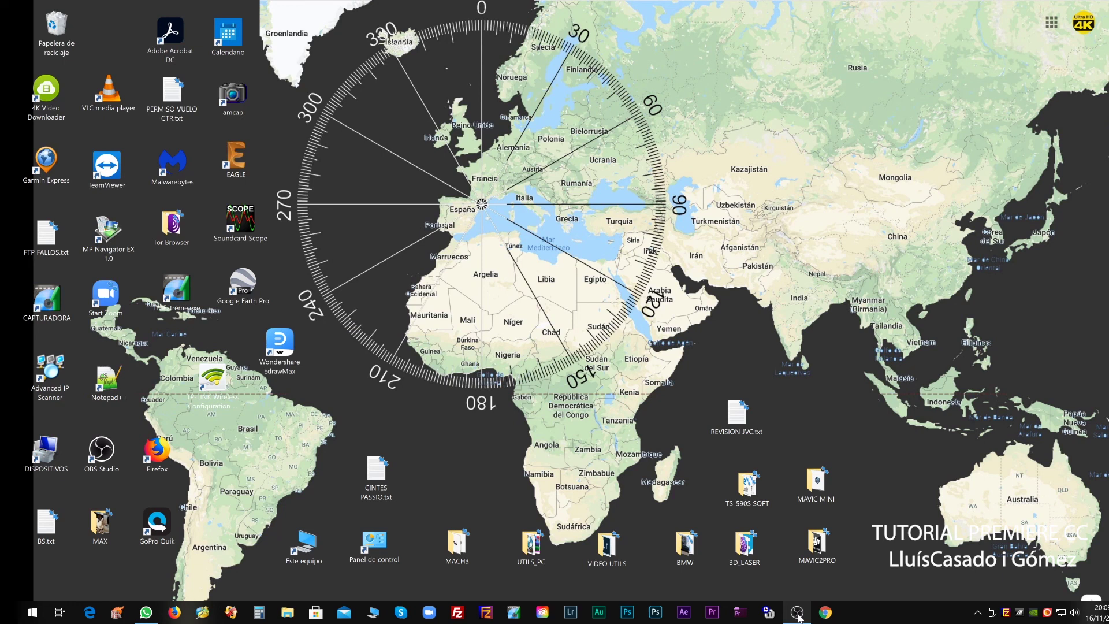
Step: Restore the OBS Studio 24.0.1 window from the taskbar
{"action": "mouse_move", "coordinate": [799, 618]}
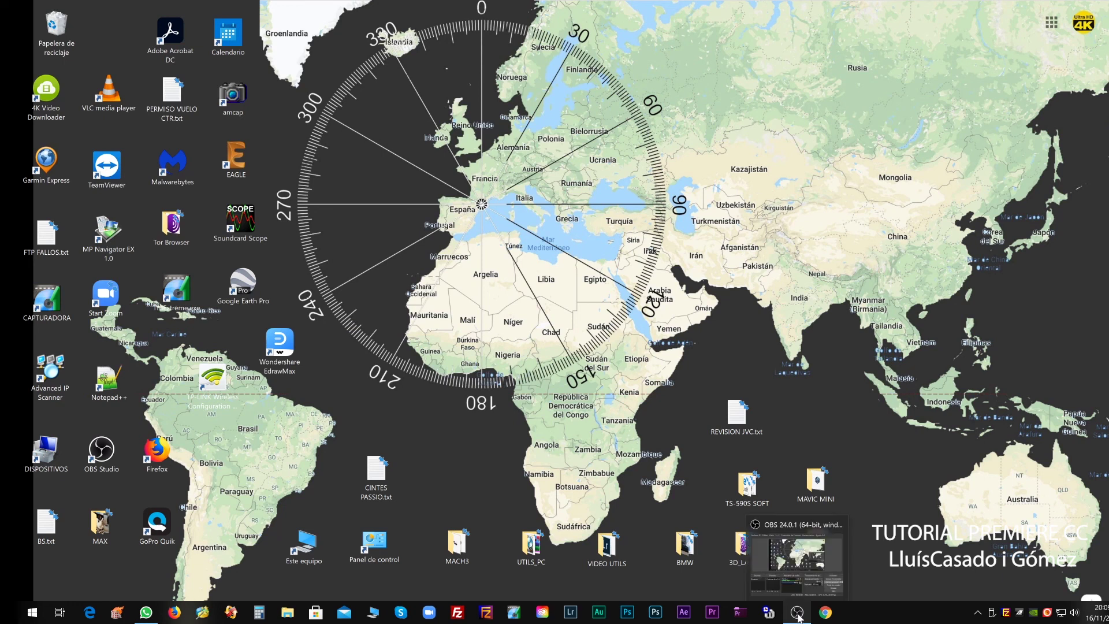
{"action": "left_click", "coordinate": [797, 613]}
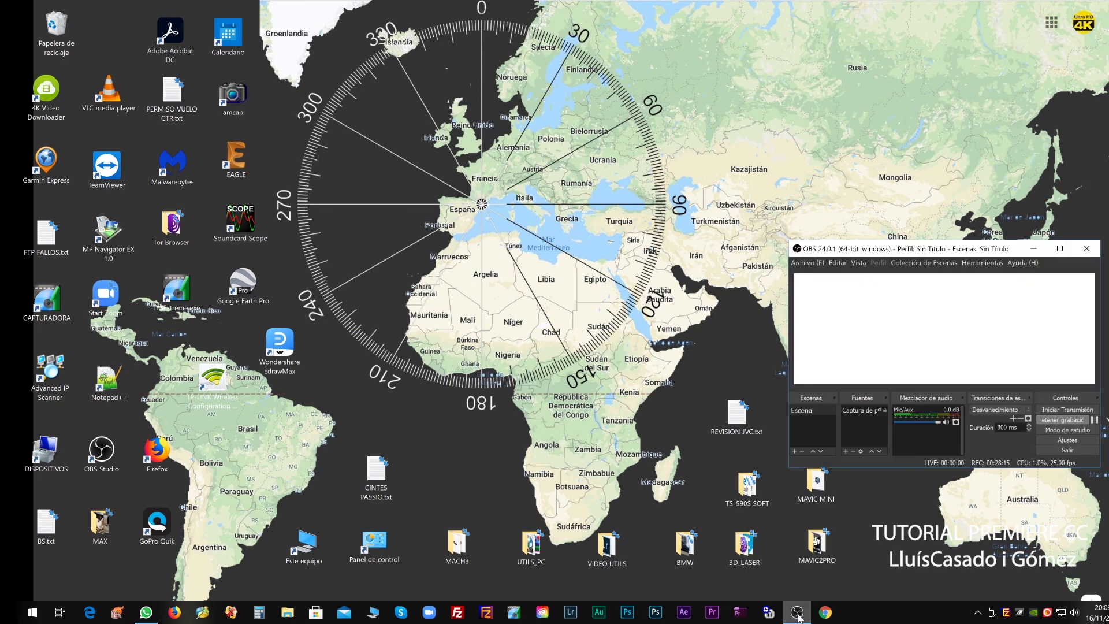